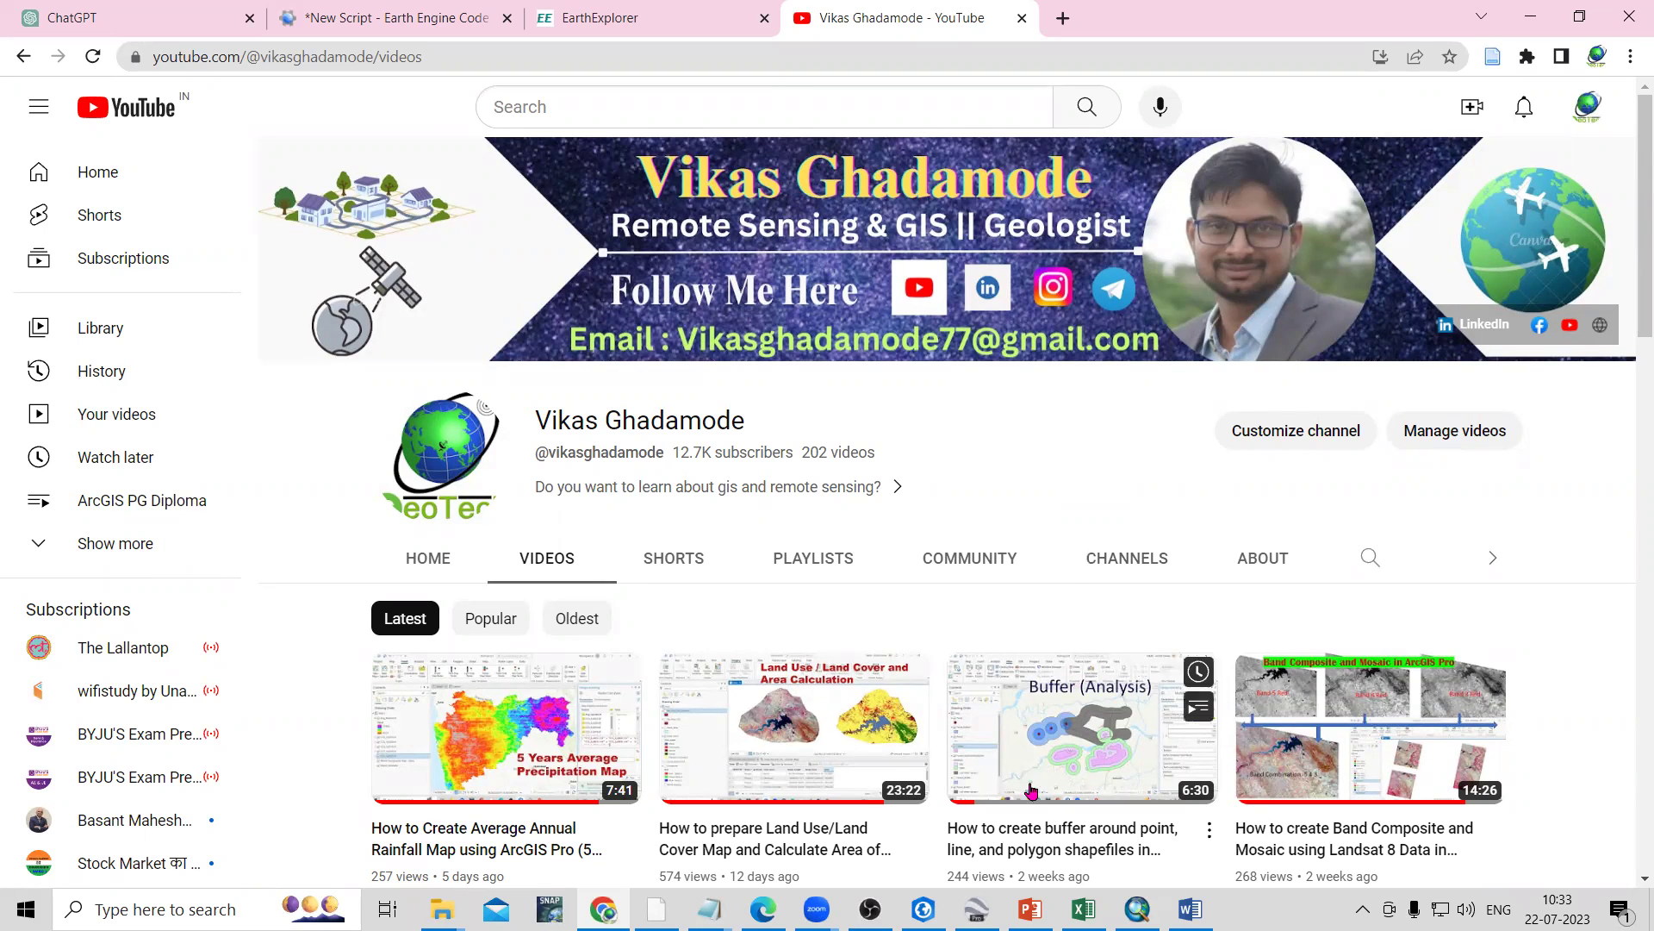
Step: Look over the video list on the YouTube channel page, ending back in ArcGIS Pro
key("alt+Tab")
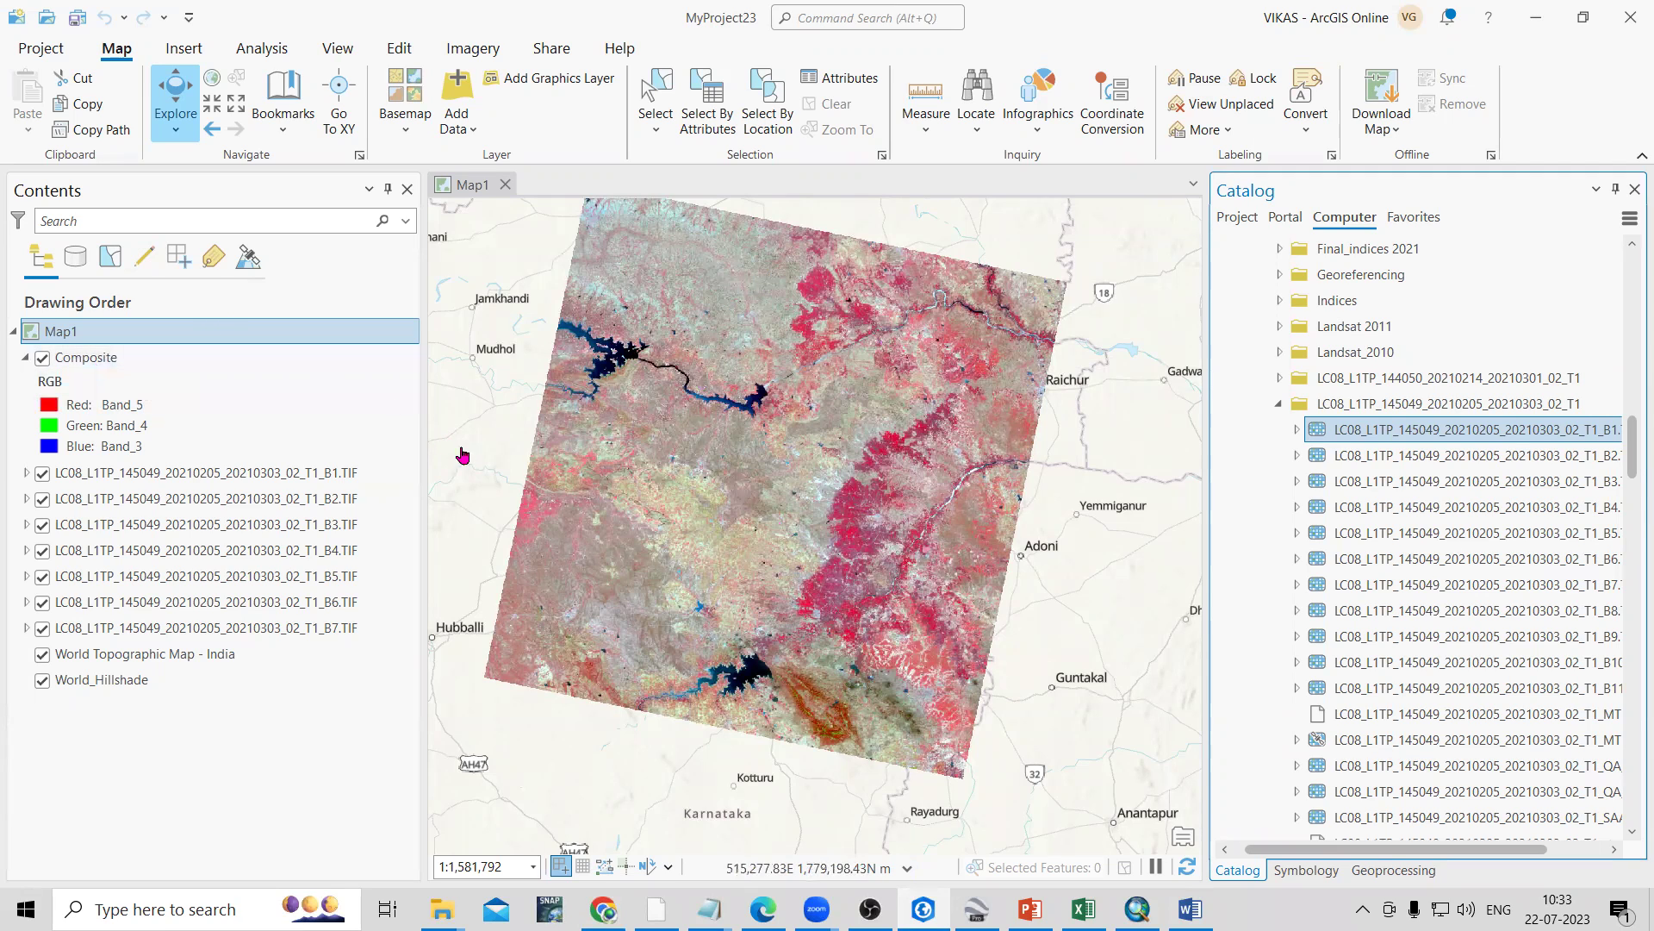
mouse_move(603, 909)
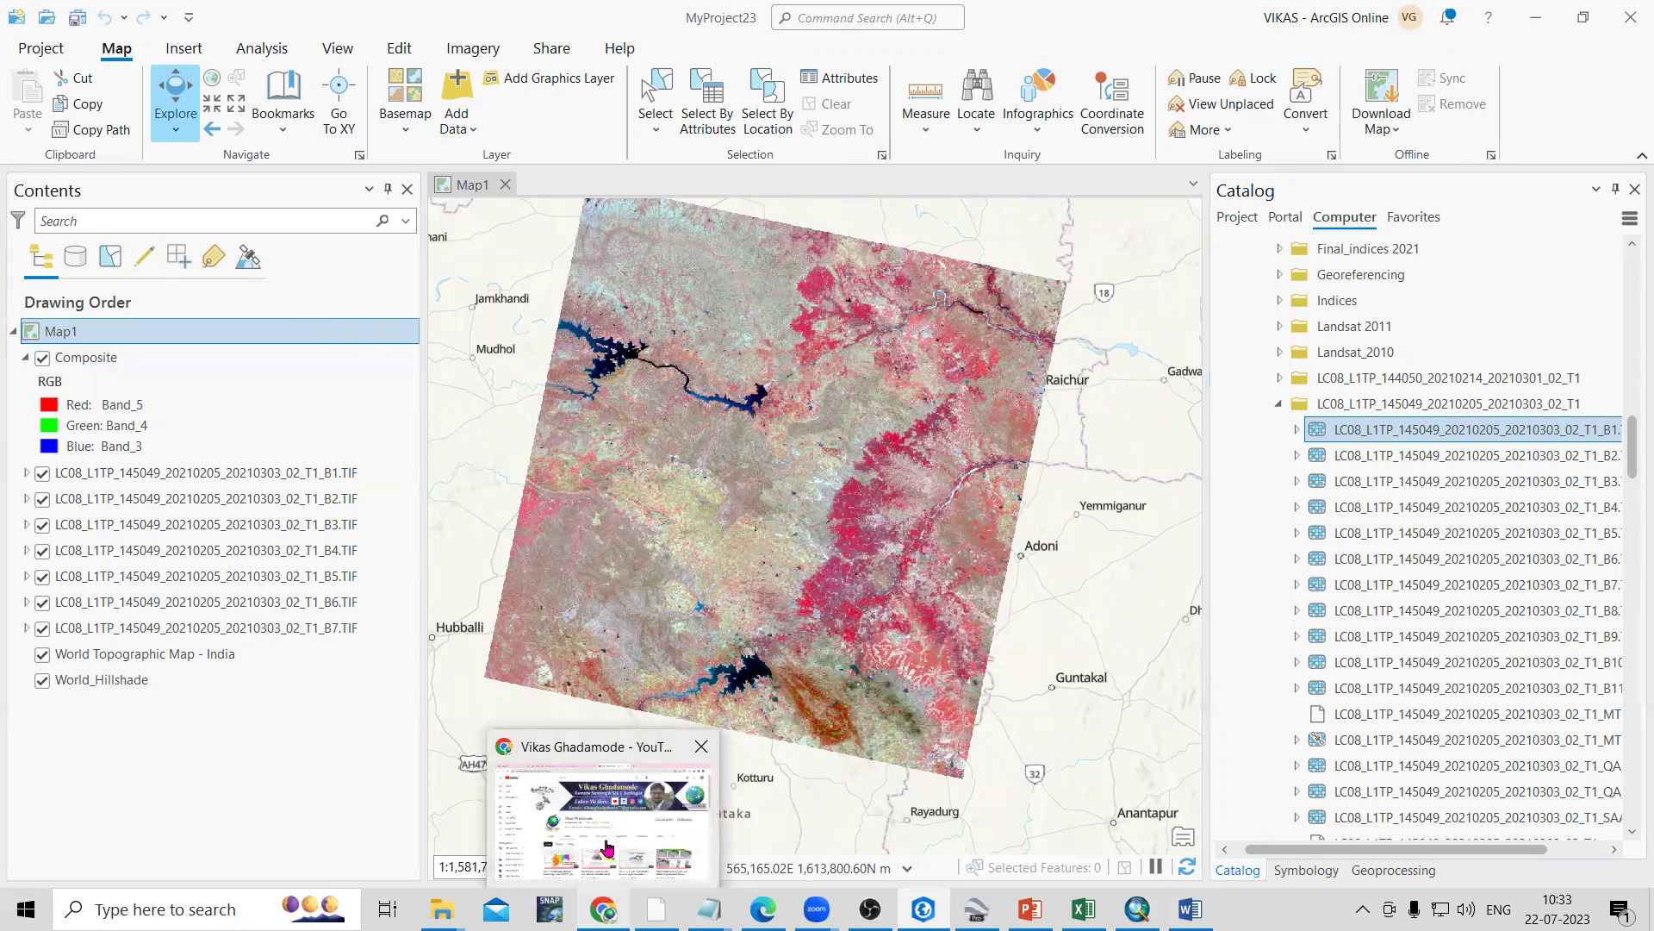
left_click(608, 849)
scroll(1211, 730, "down", 3)
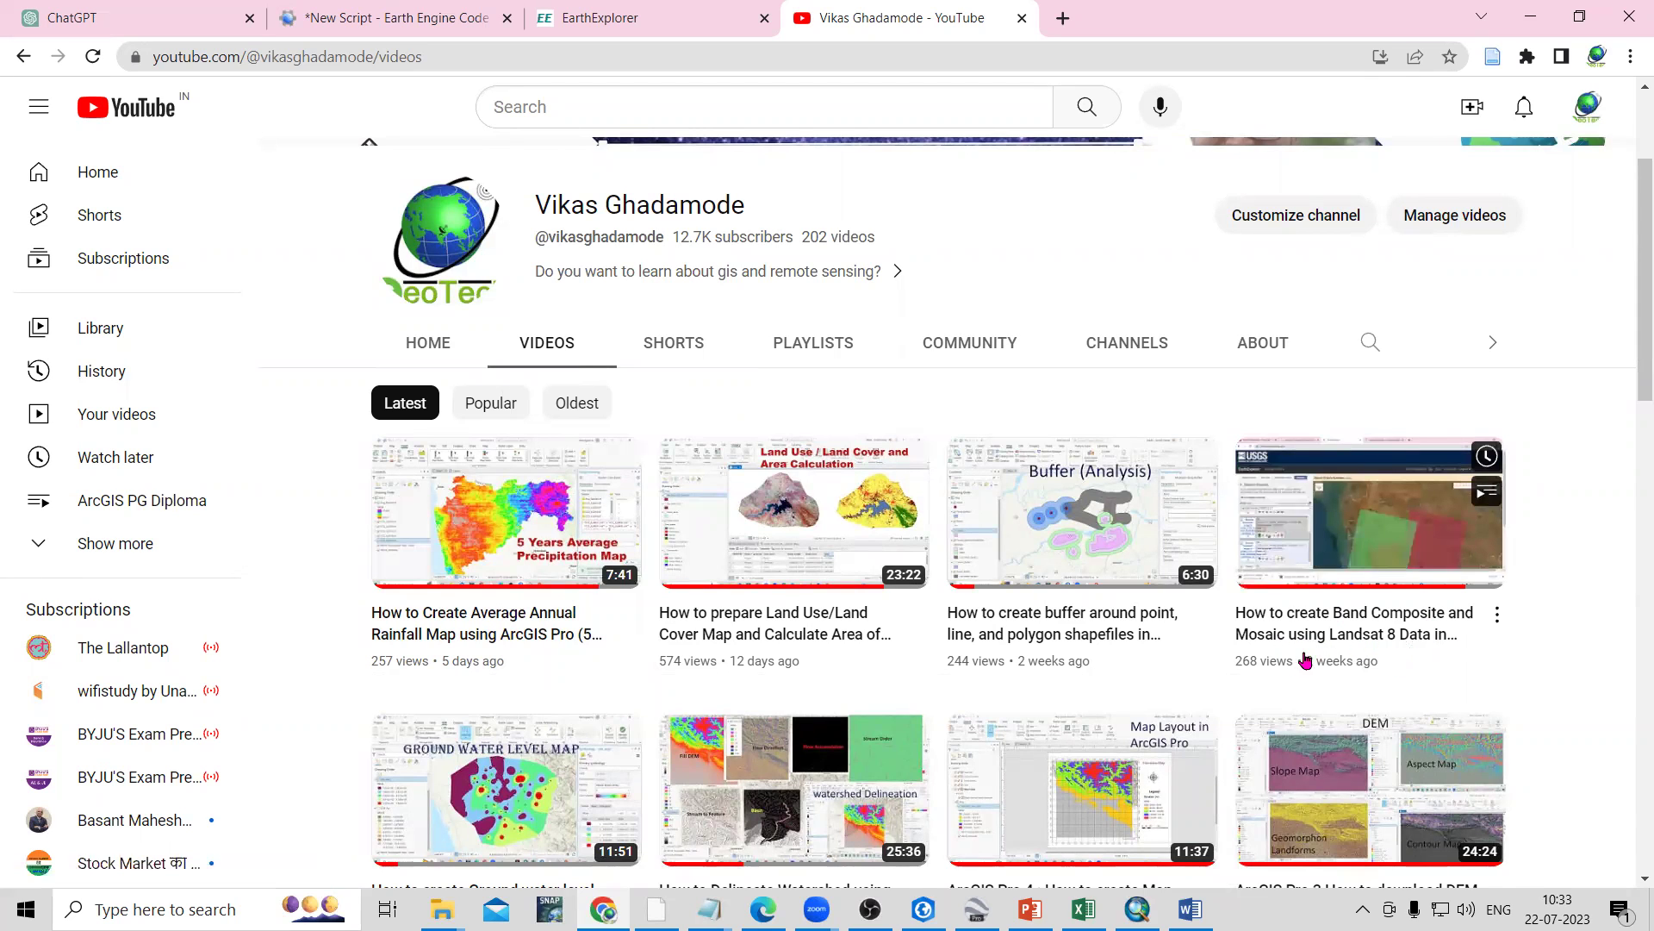
scroll(1303, 660, "up", 3)
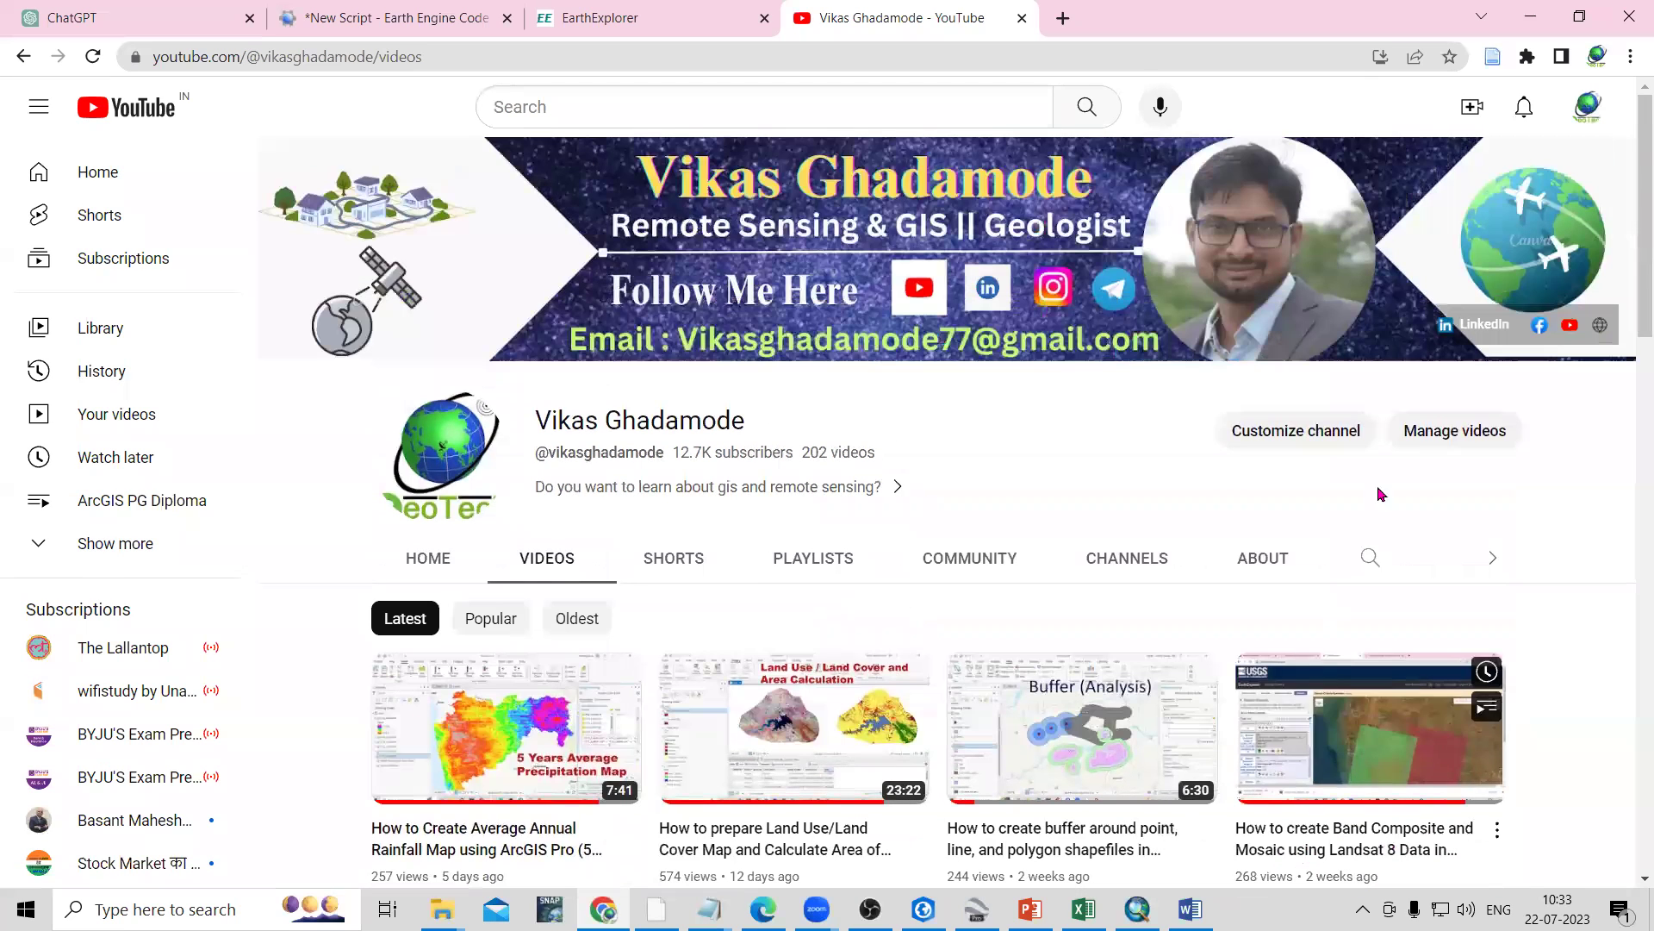
left_click(1531, 16)
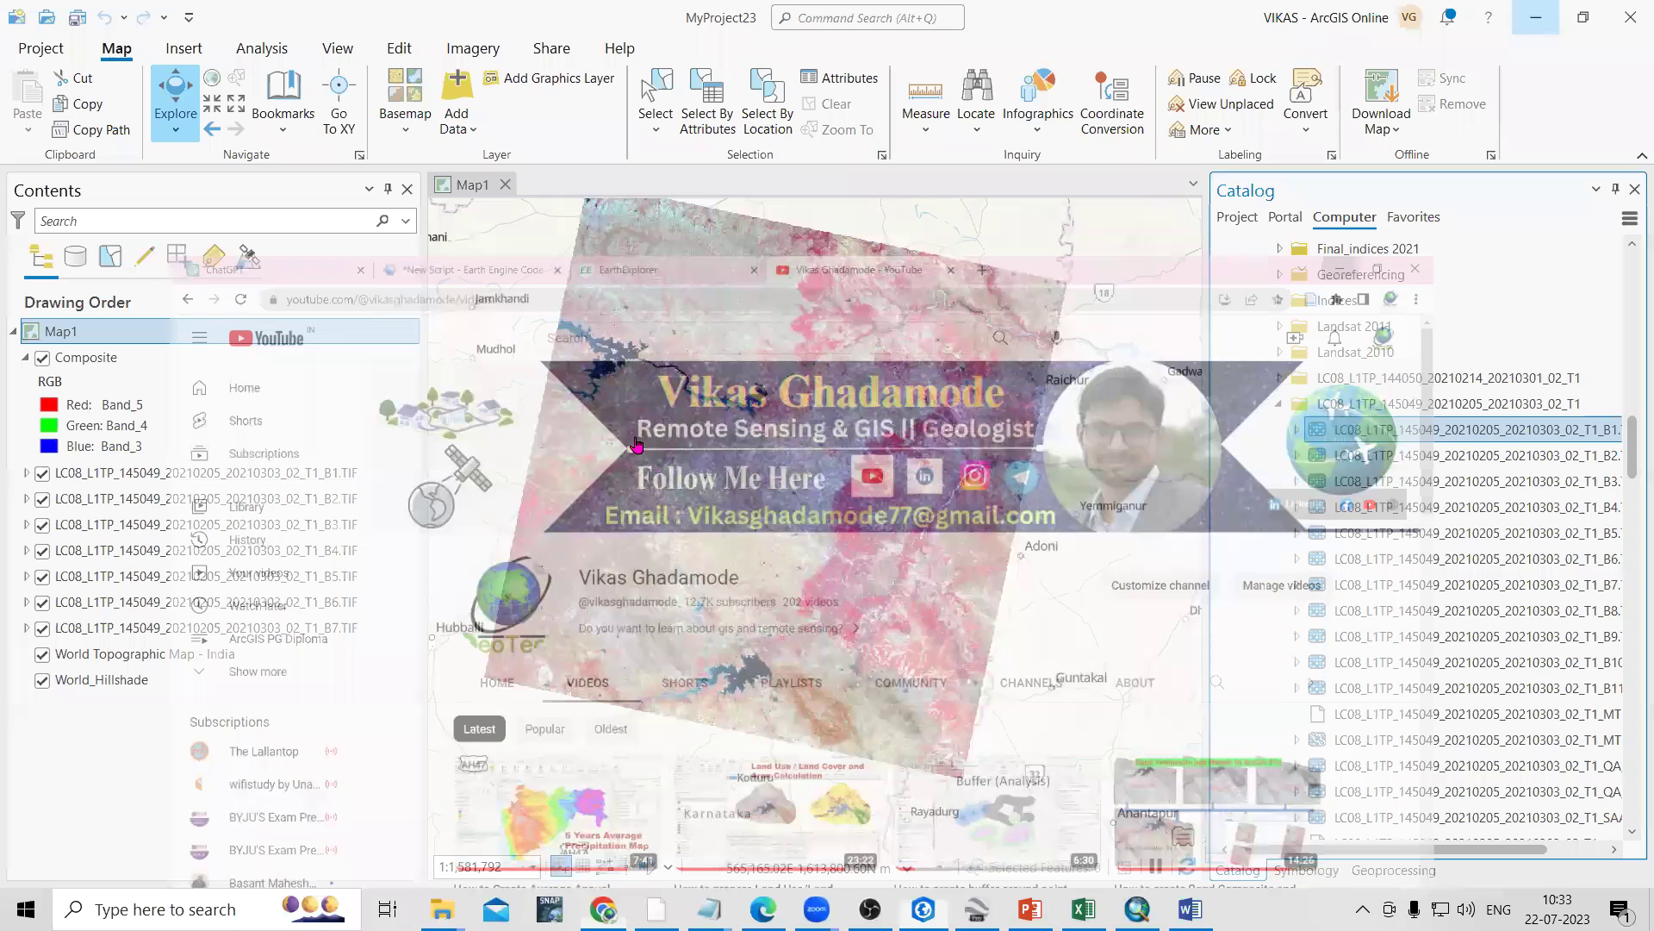
Step: Switch to the NDVI document in Word and examine the NDVI definition, its formula and the Landsat 8 band table
left_click(1189, 909)
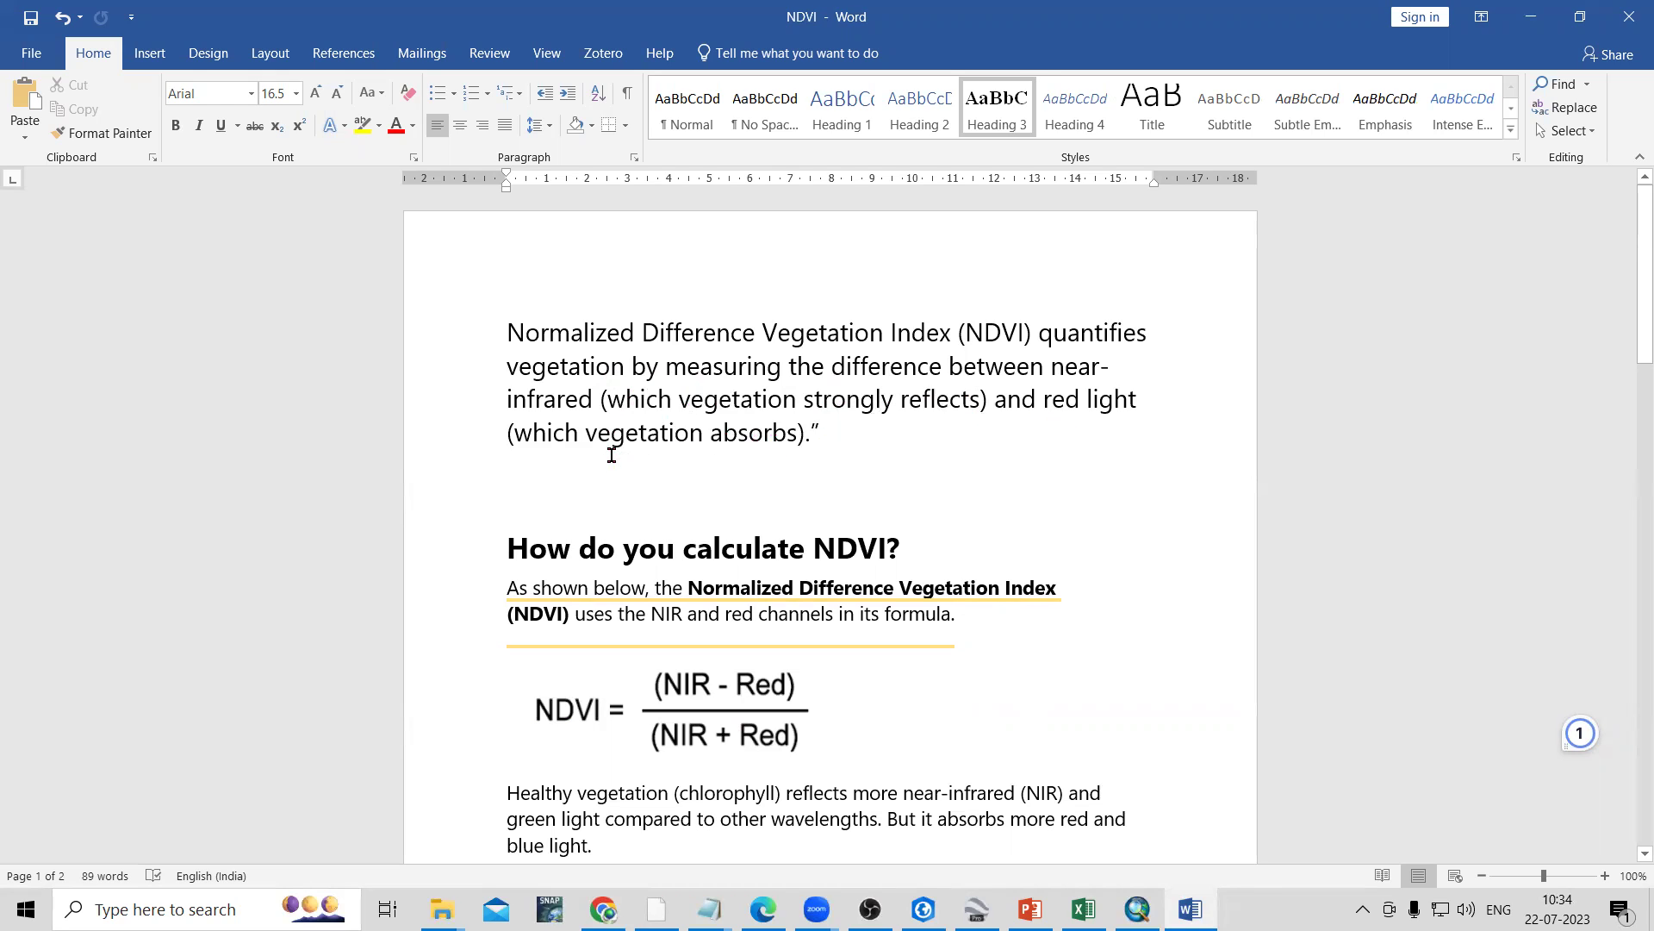
triple_click(652, 389)
left_click(805, 456)
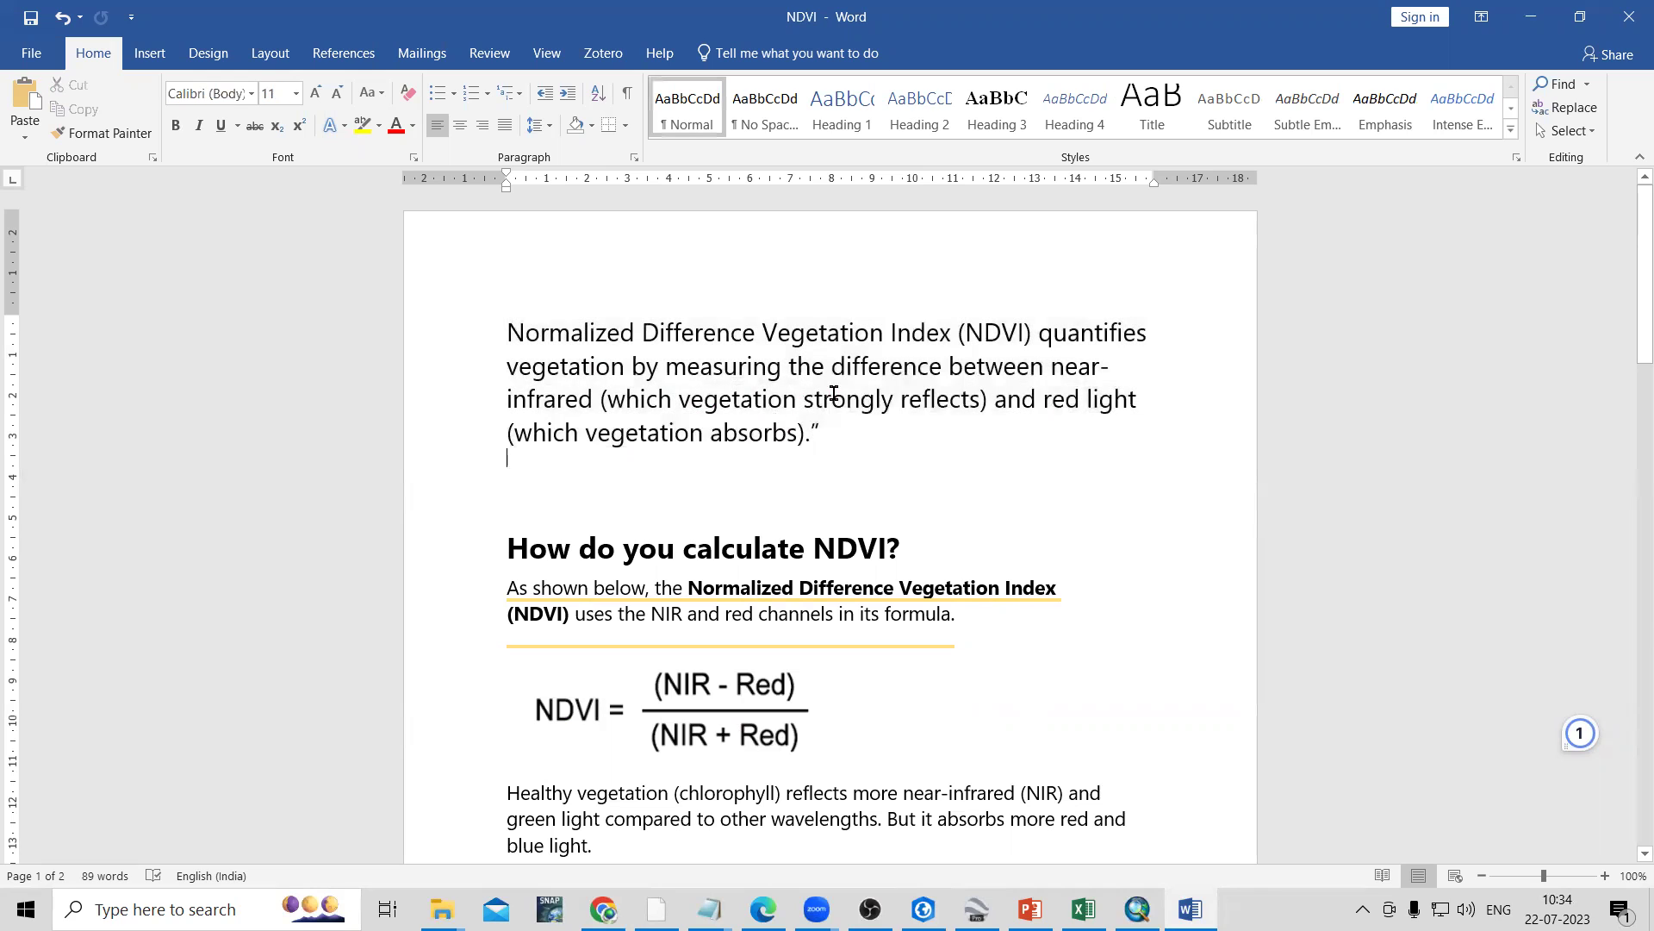
scroll(821, 513, "down", 2)
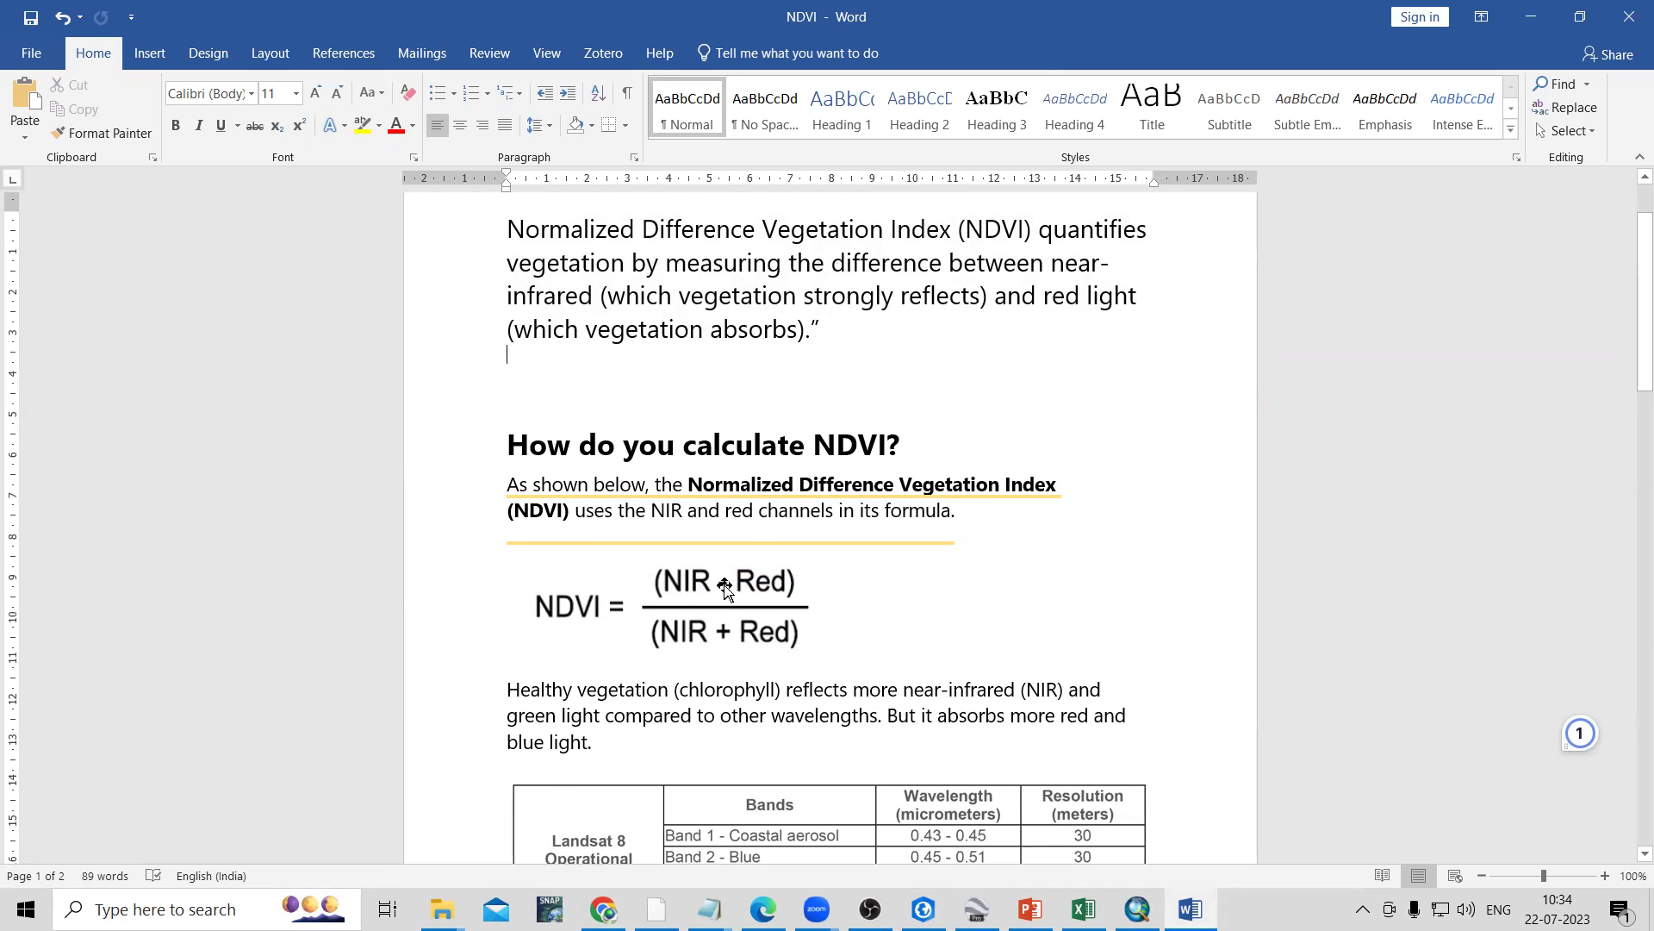
scroll(669, 562, "down", 2)
scroll(669, 562, "down", 4)
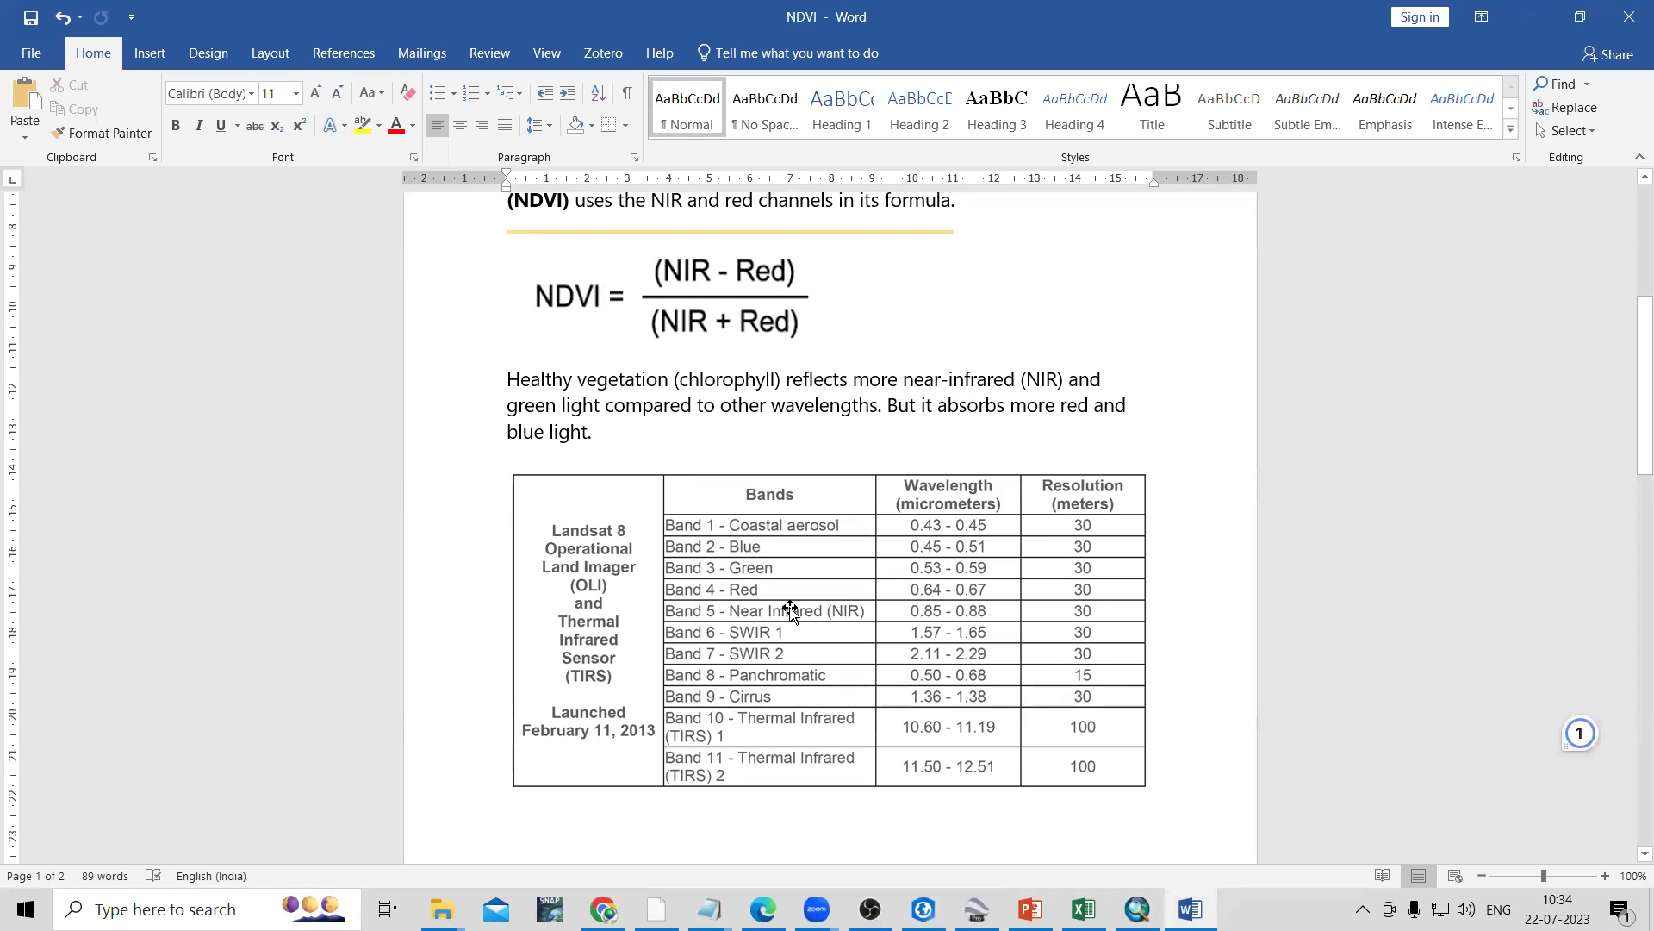
scroll(739, 517, "up", 3)
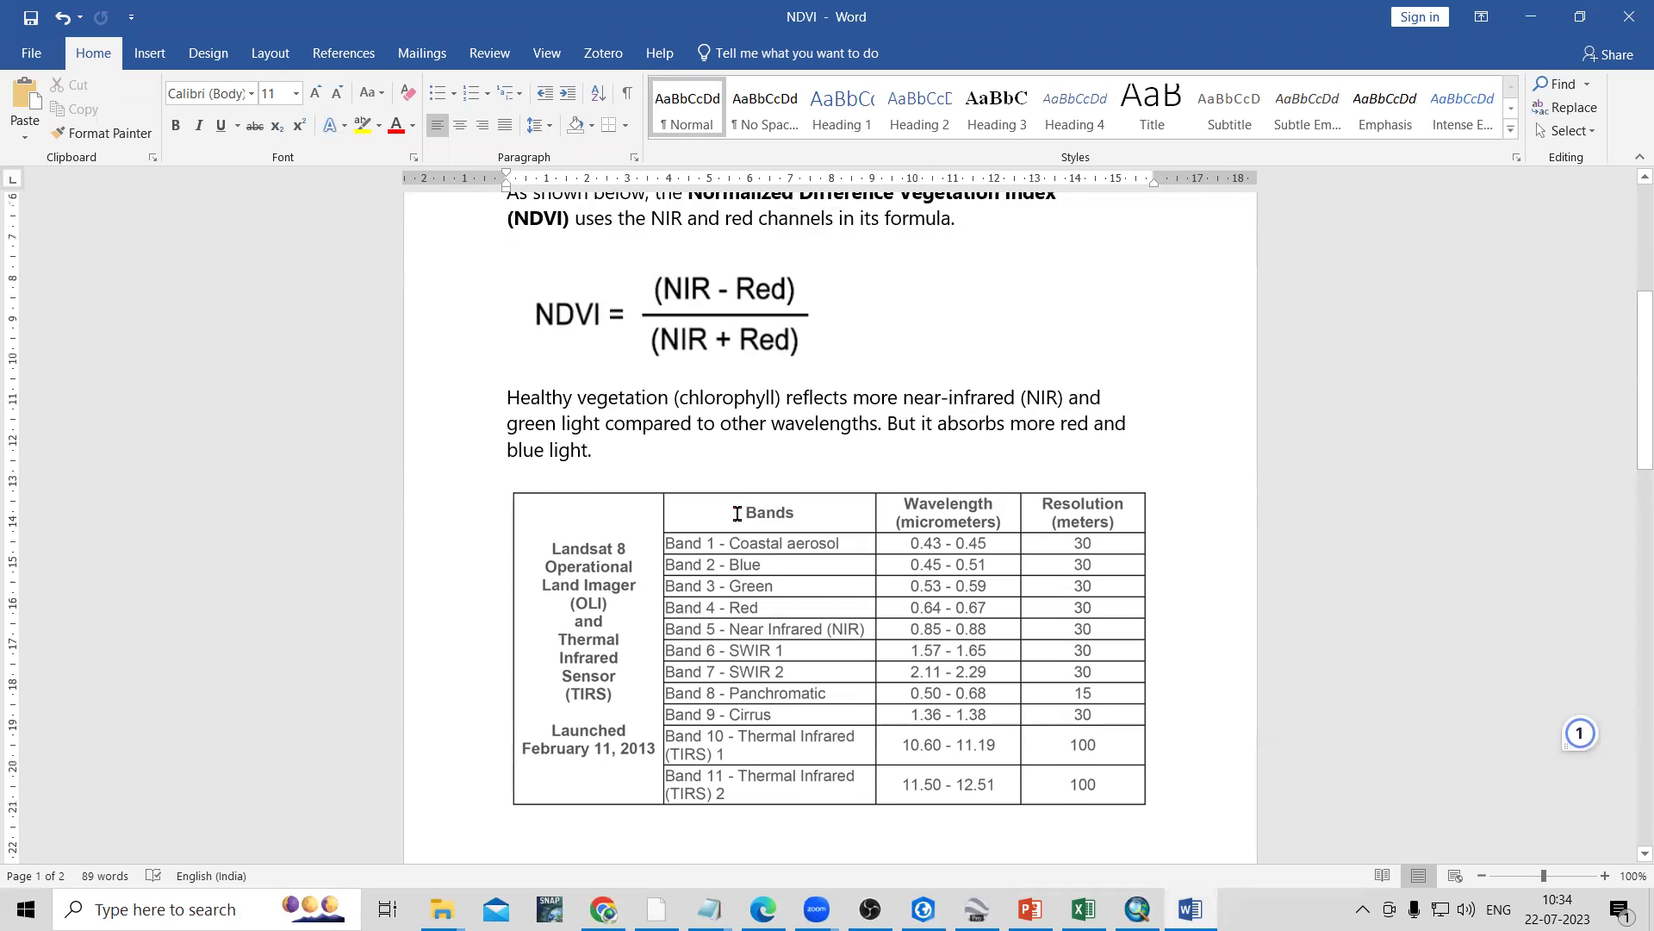
scroll(818, 718, "down", 1)
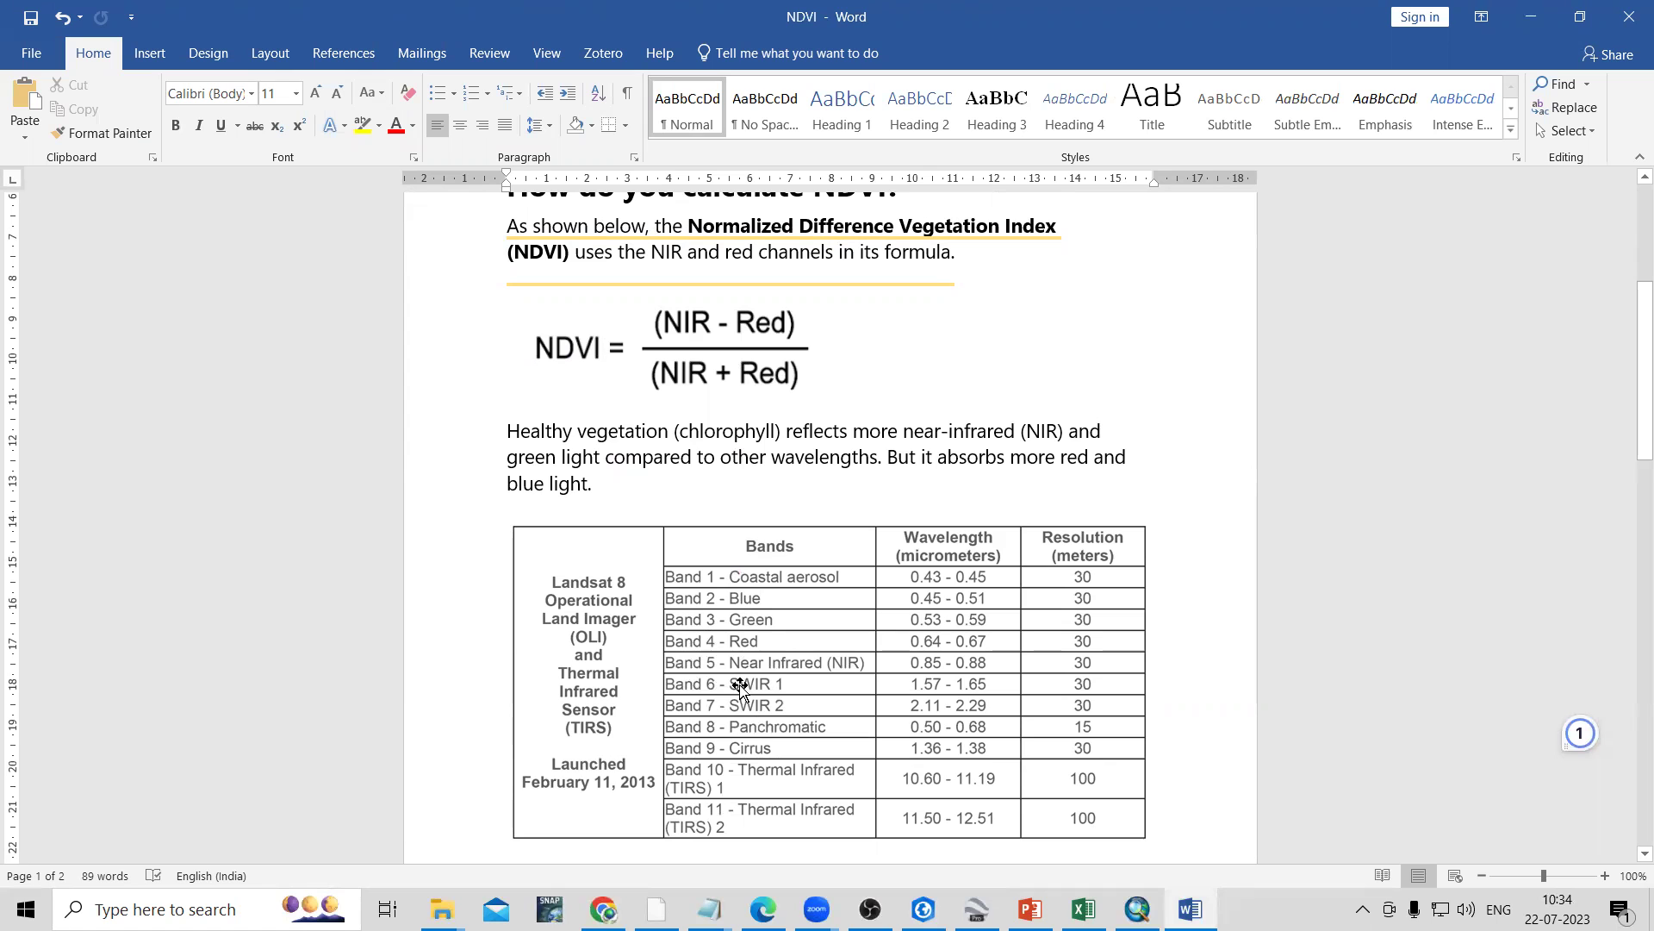
Step: Return to ArcGIS Pro and create a composite raster from the seven Landsat 8 band layers B1 to B7
mouse_move(923, 909)
left_click(924, 814)
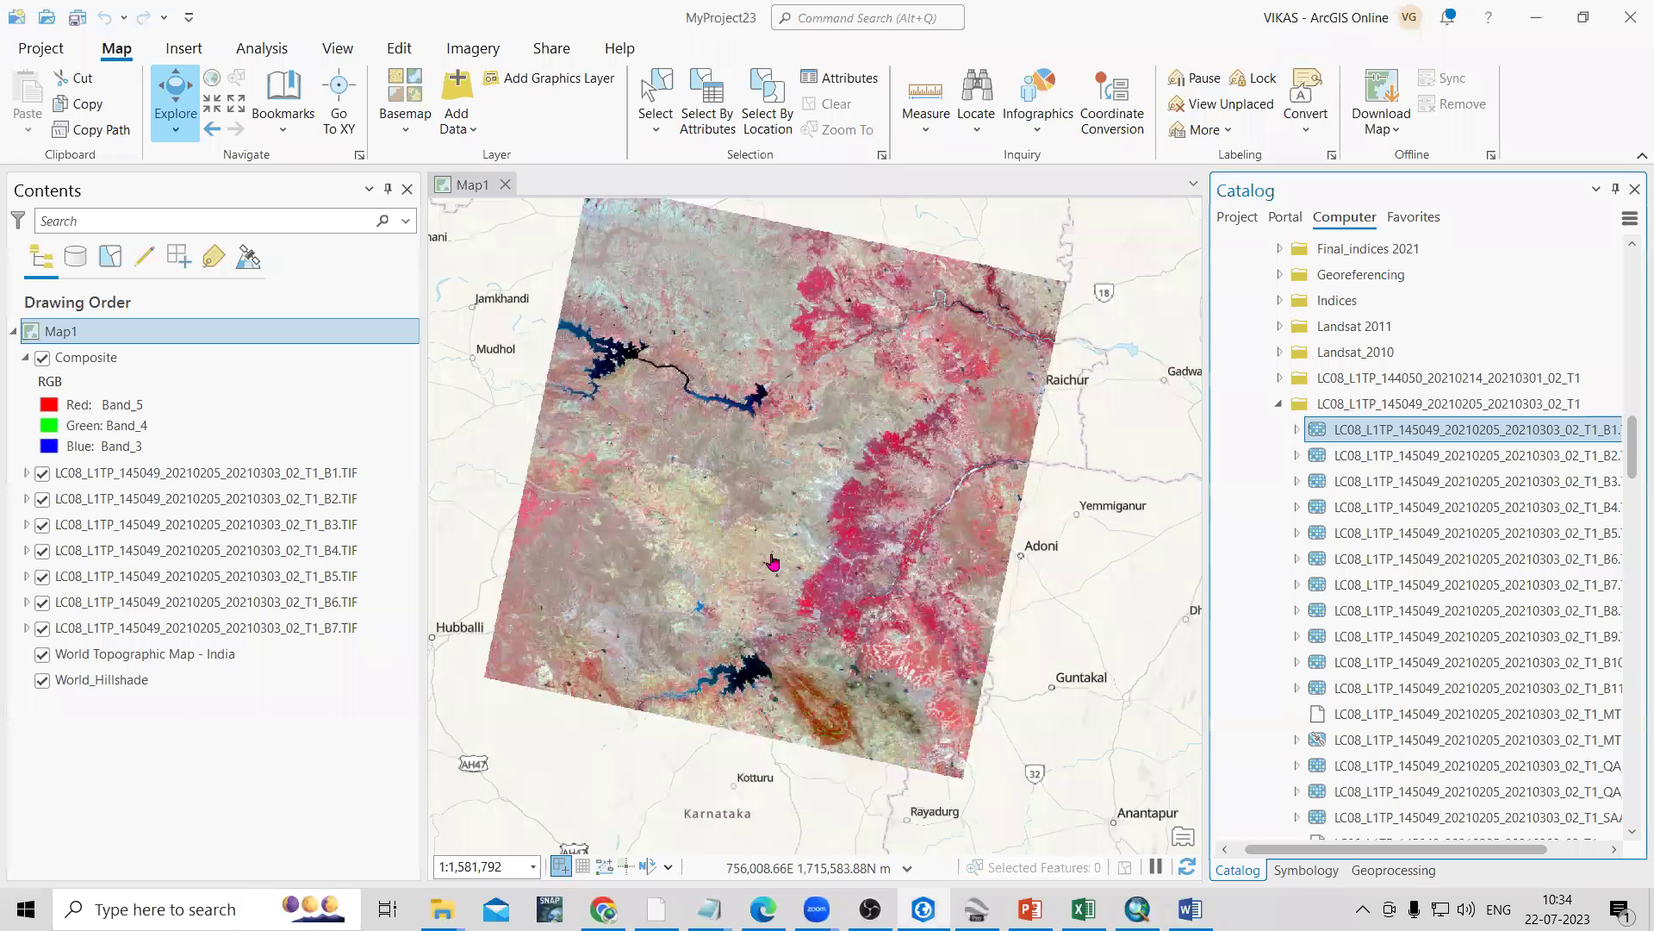
left_click(306, 629)
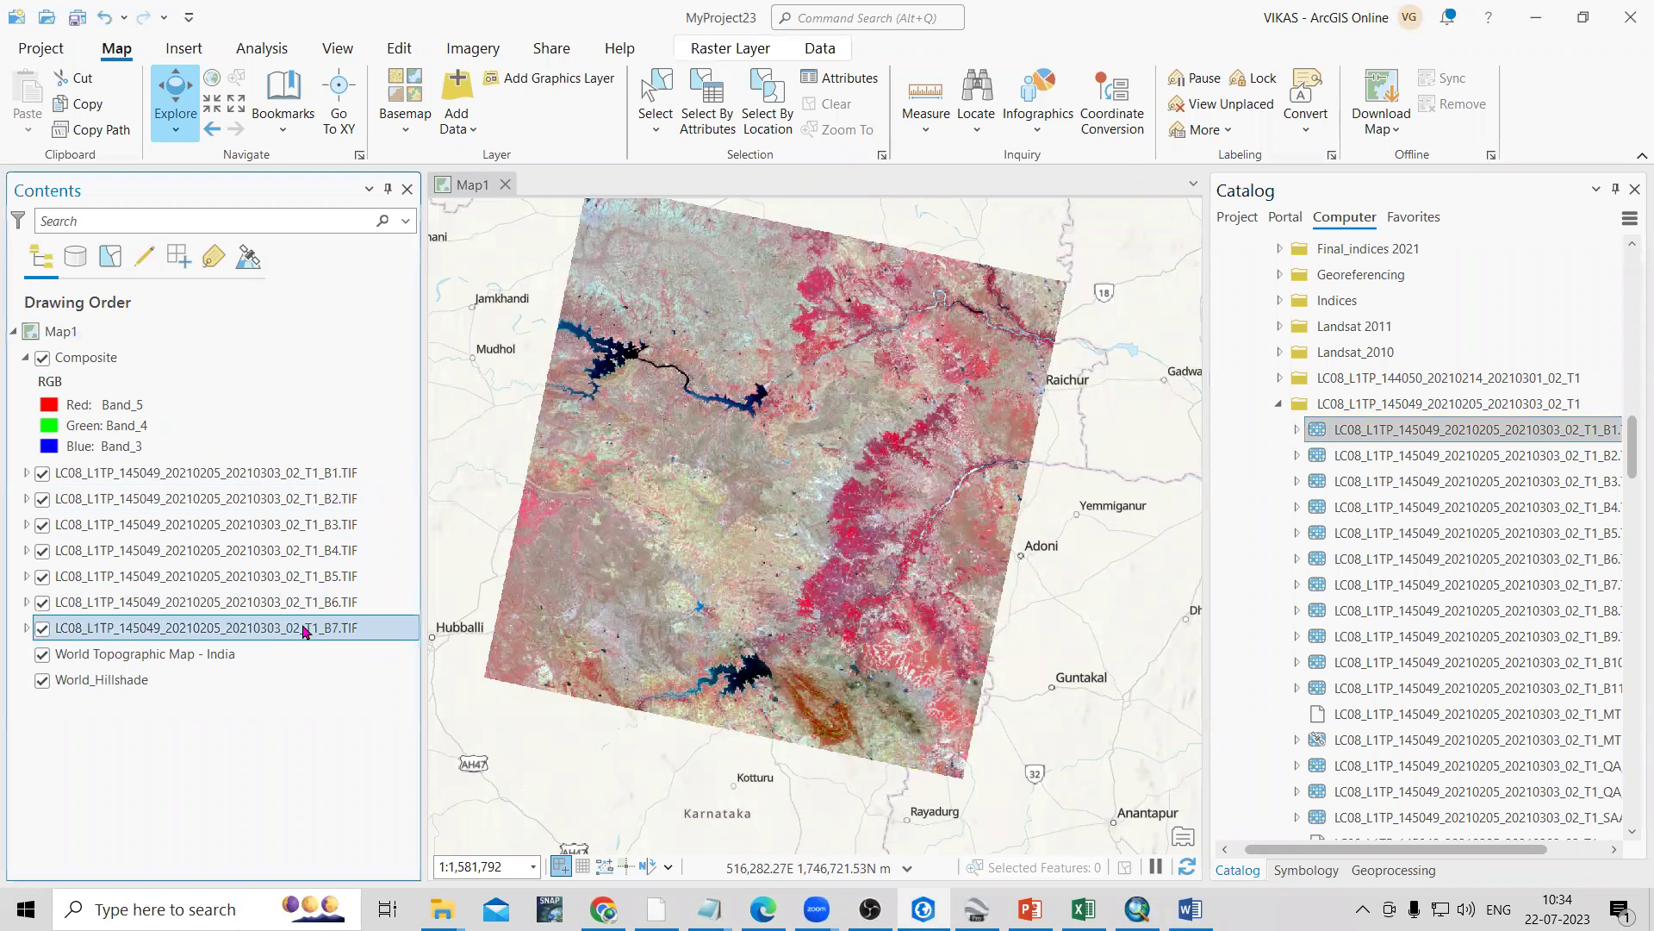
left_click(324, 484)
left_click(308, 626, "shift")
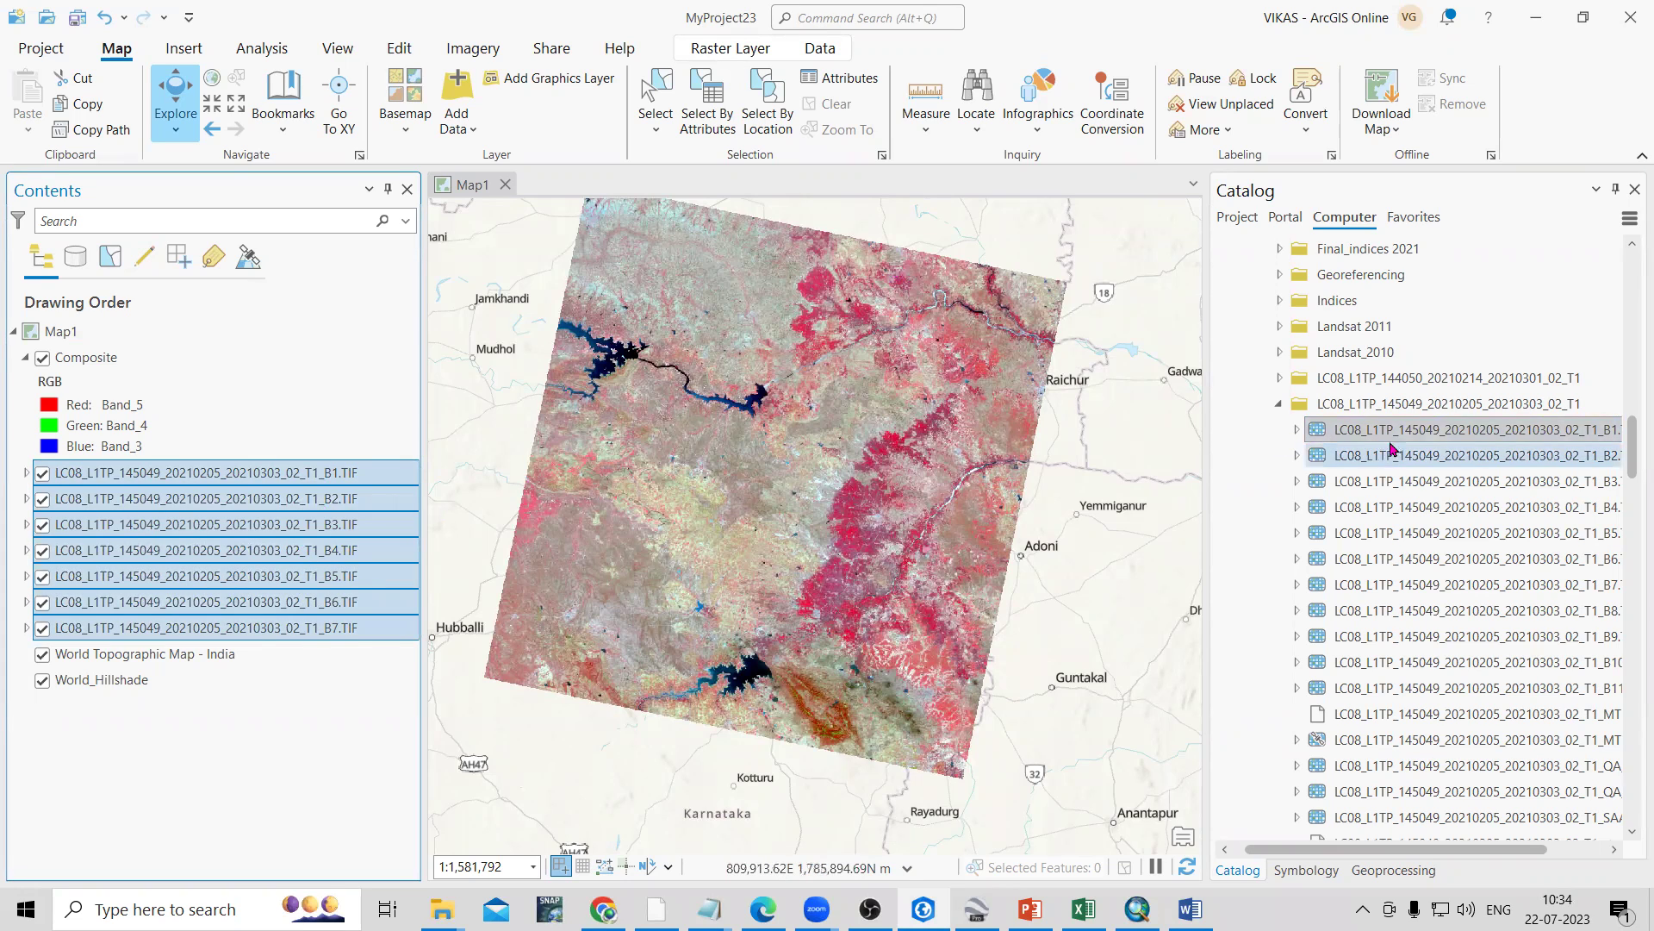
left_click_drag(1341, 848, 1369, 849)
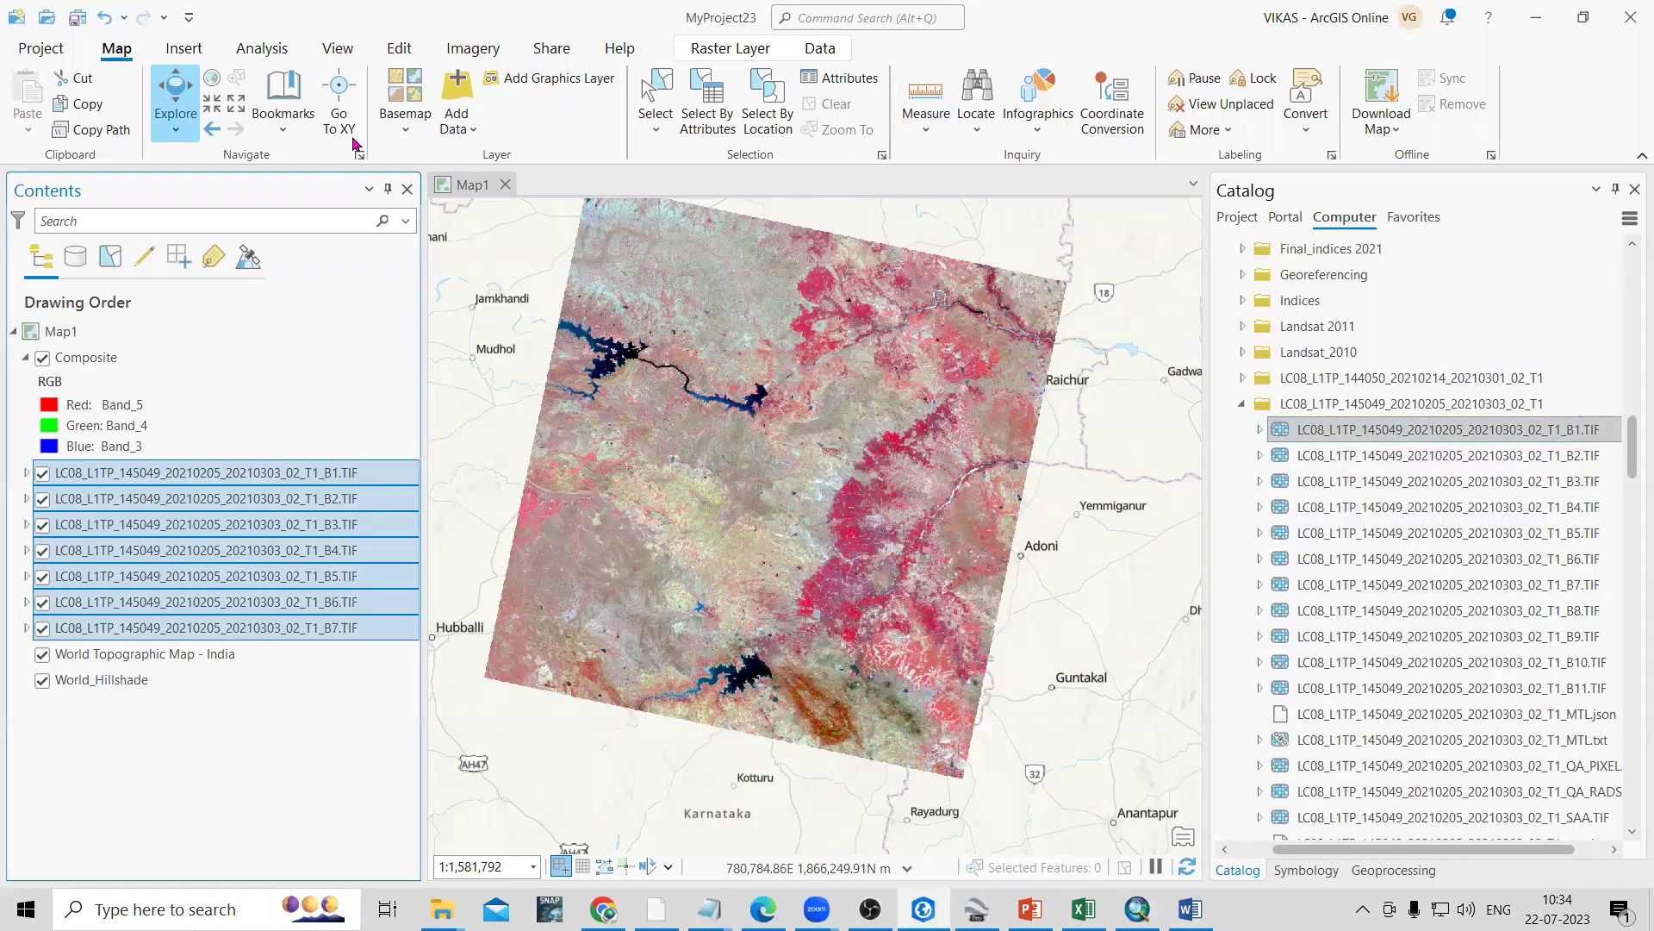
left_click(243, 754)
left_click(470, 52)
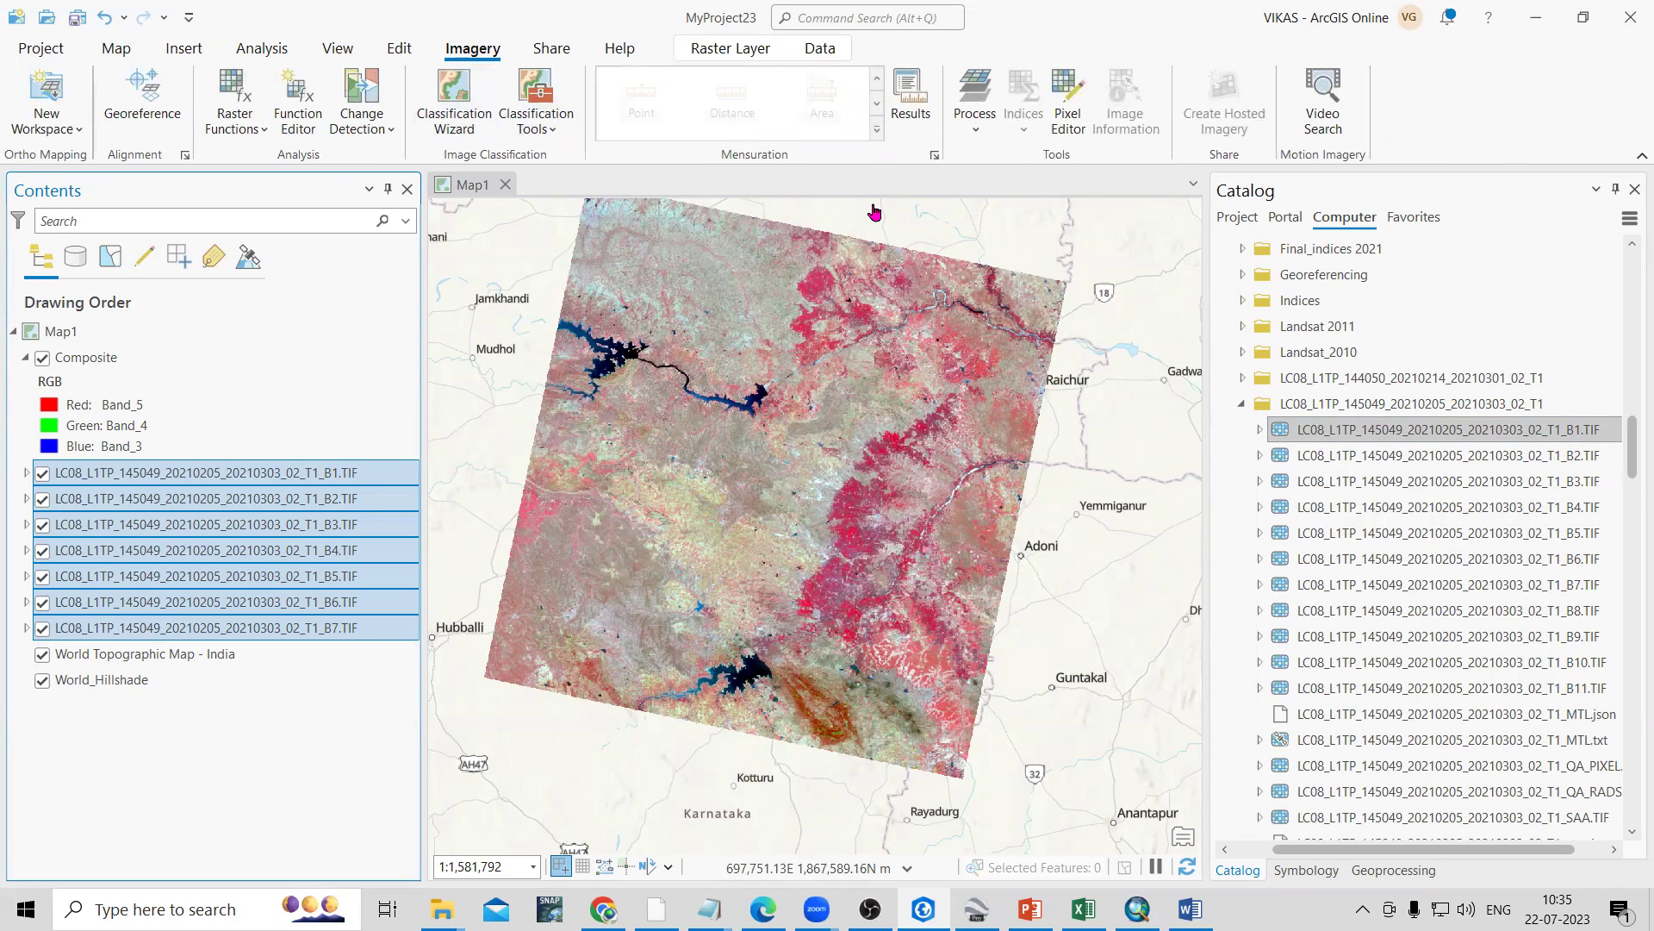
left_click(979, 132)
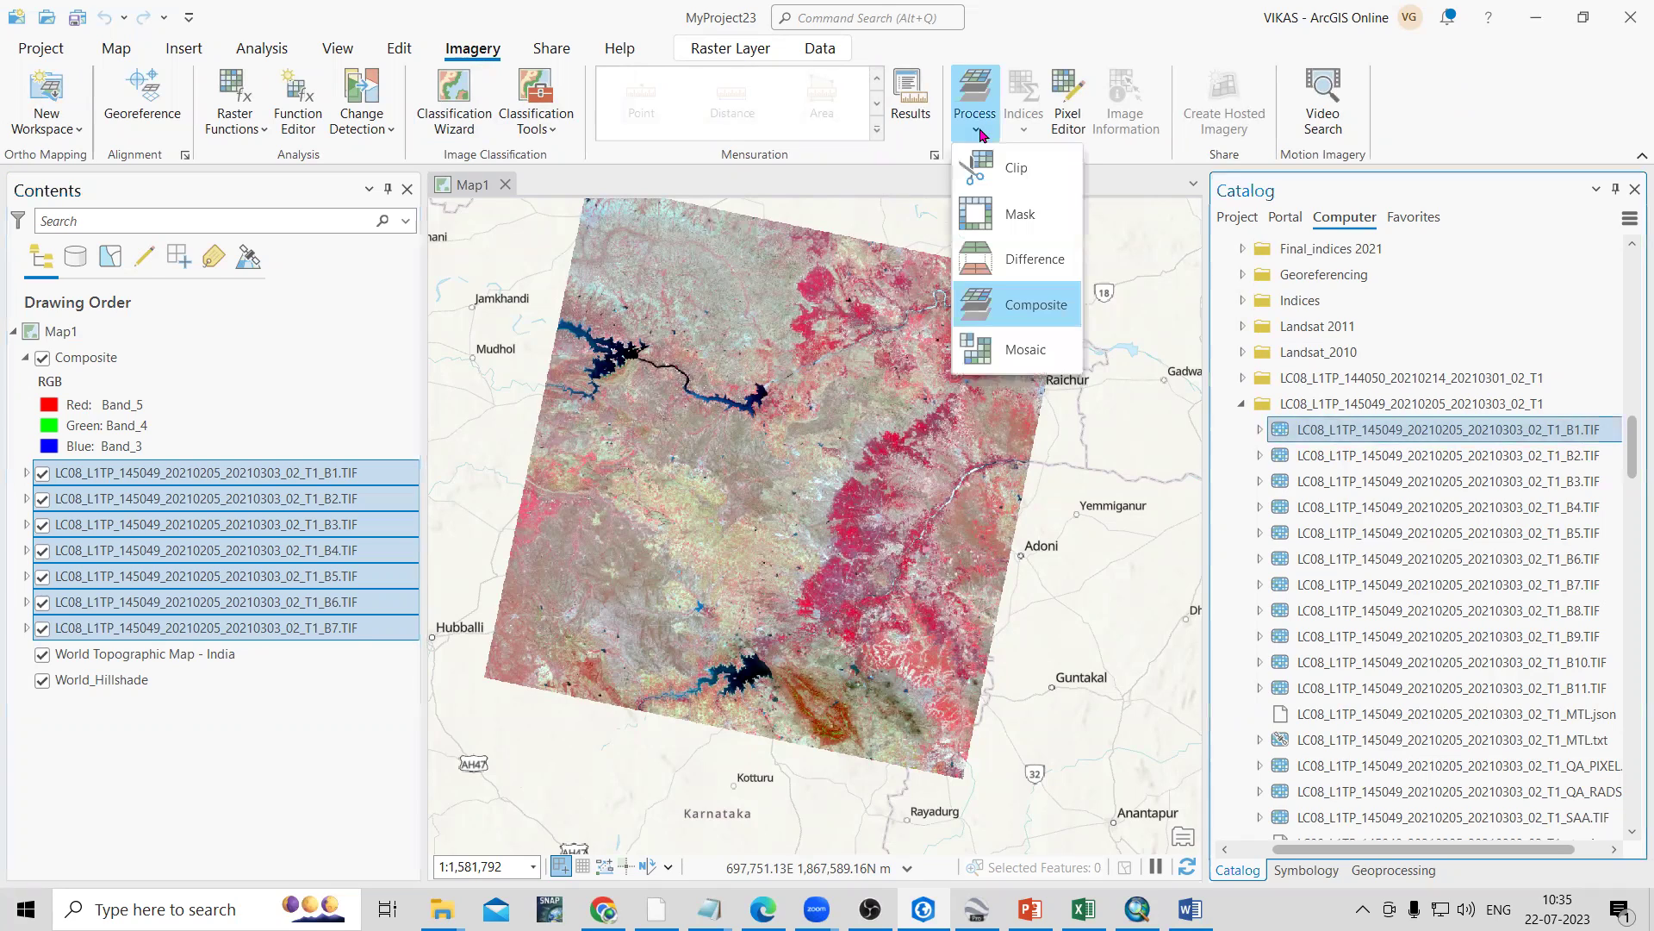
left_click(1017, 308)
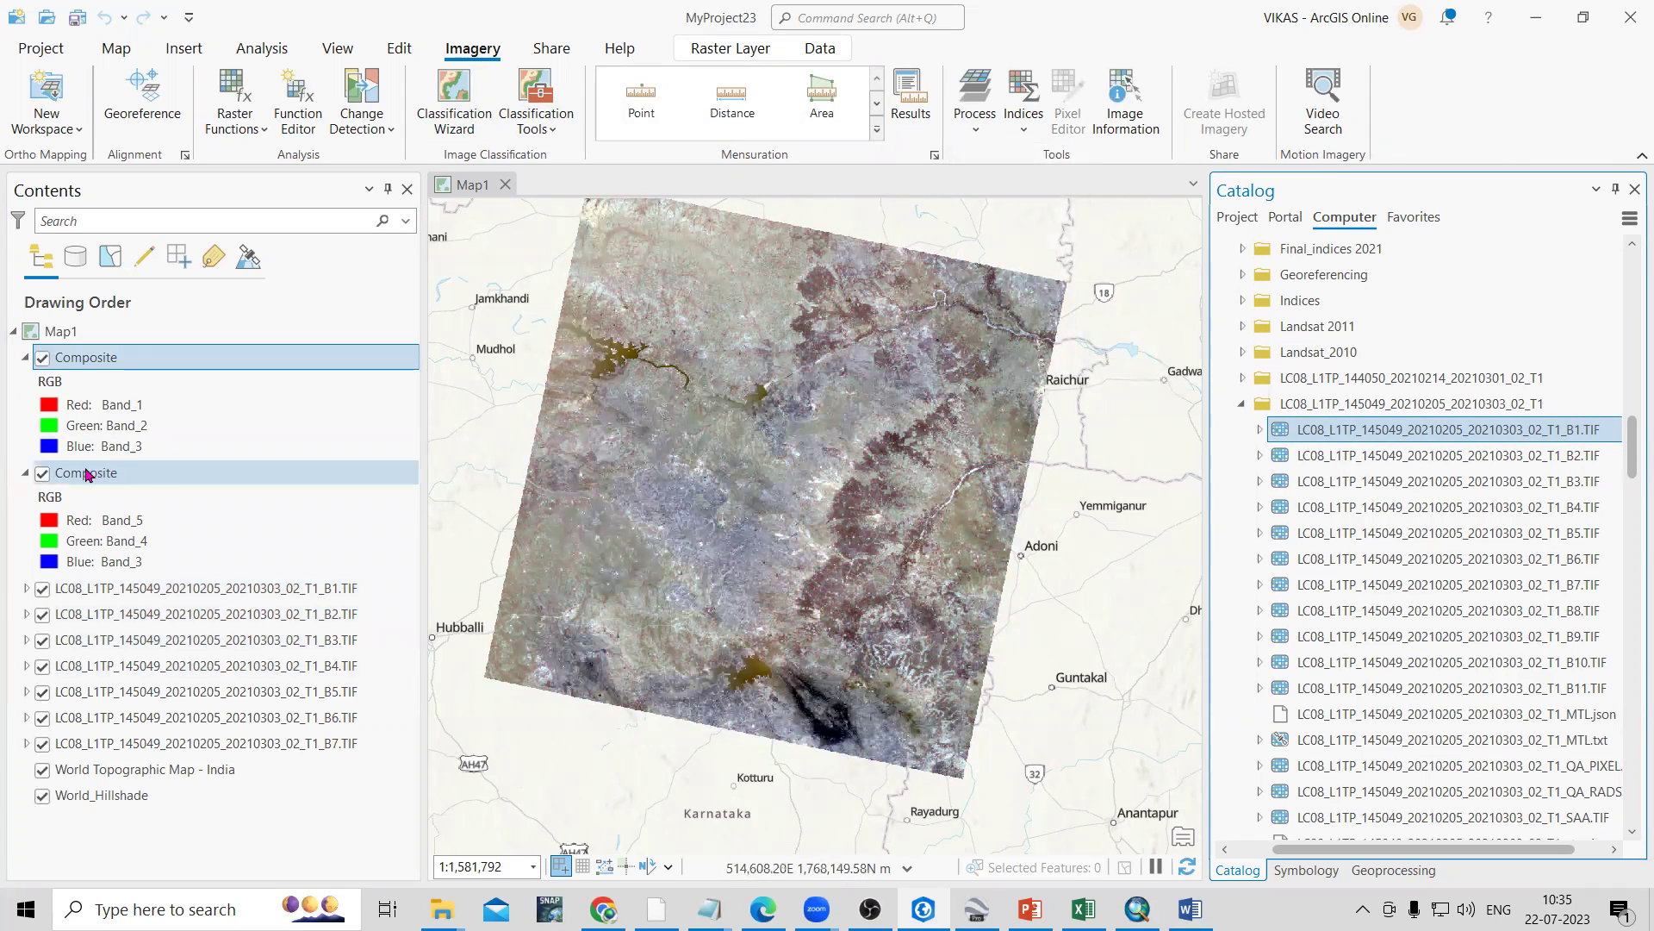
Step: Hide the older composite layer and set the new composite's RGB symbology to Band_5 red, Band_4 green and Band_3 blue
left_click(42, 473)
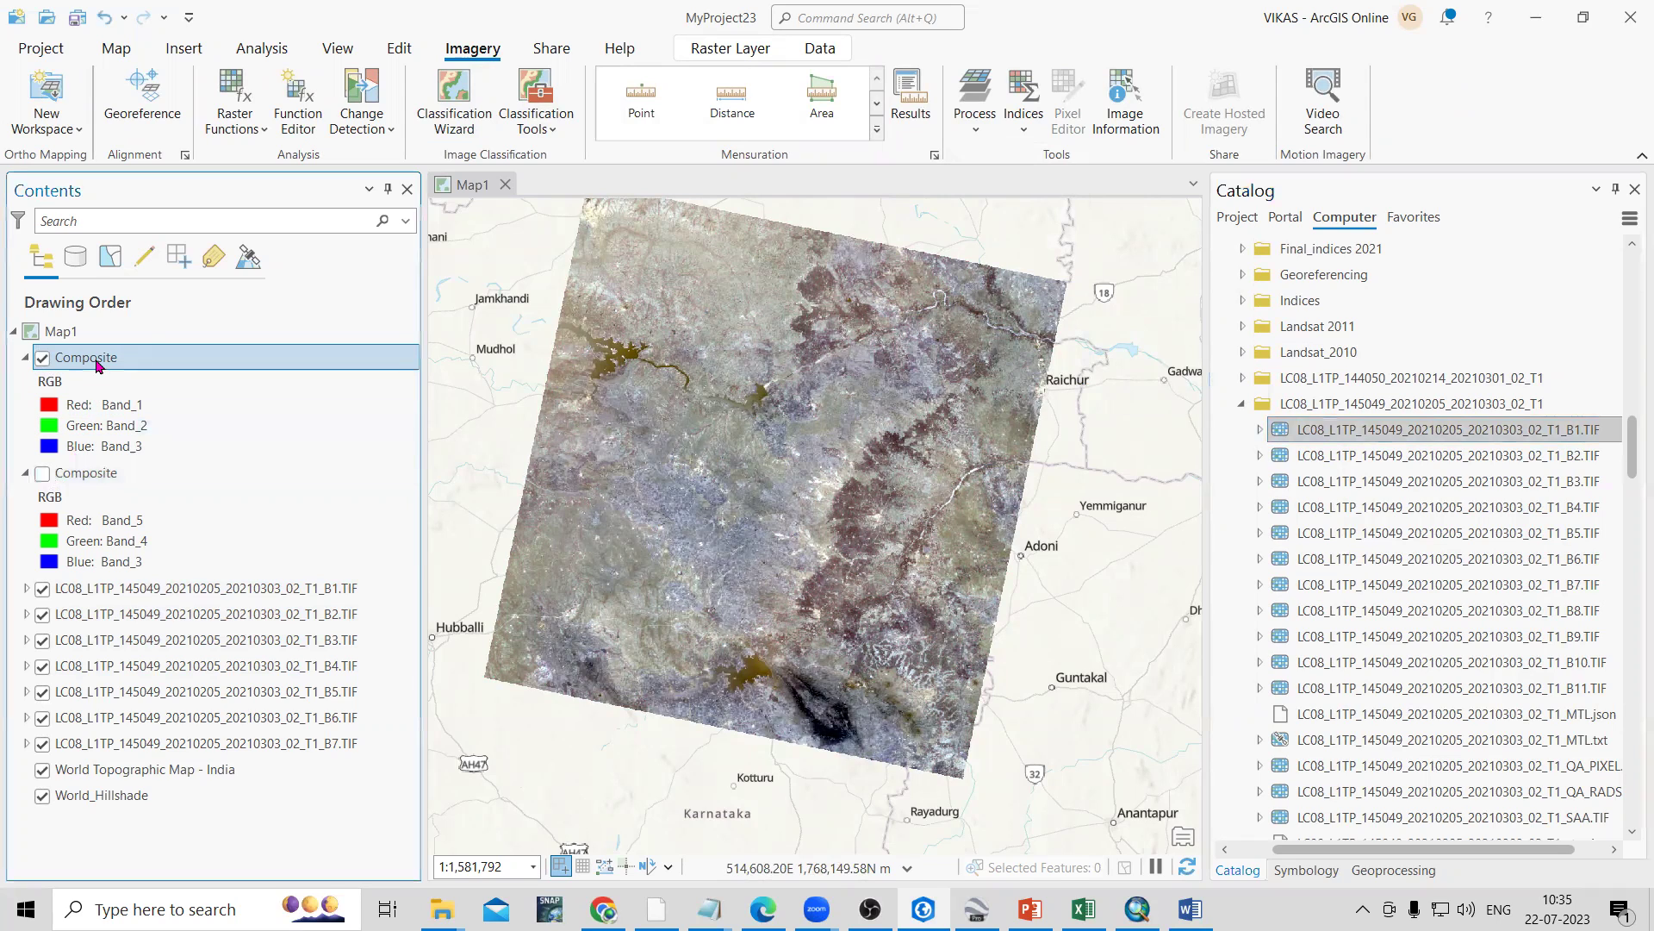
right_click(97, 365)
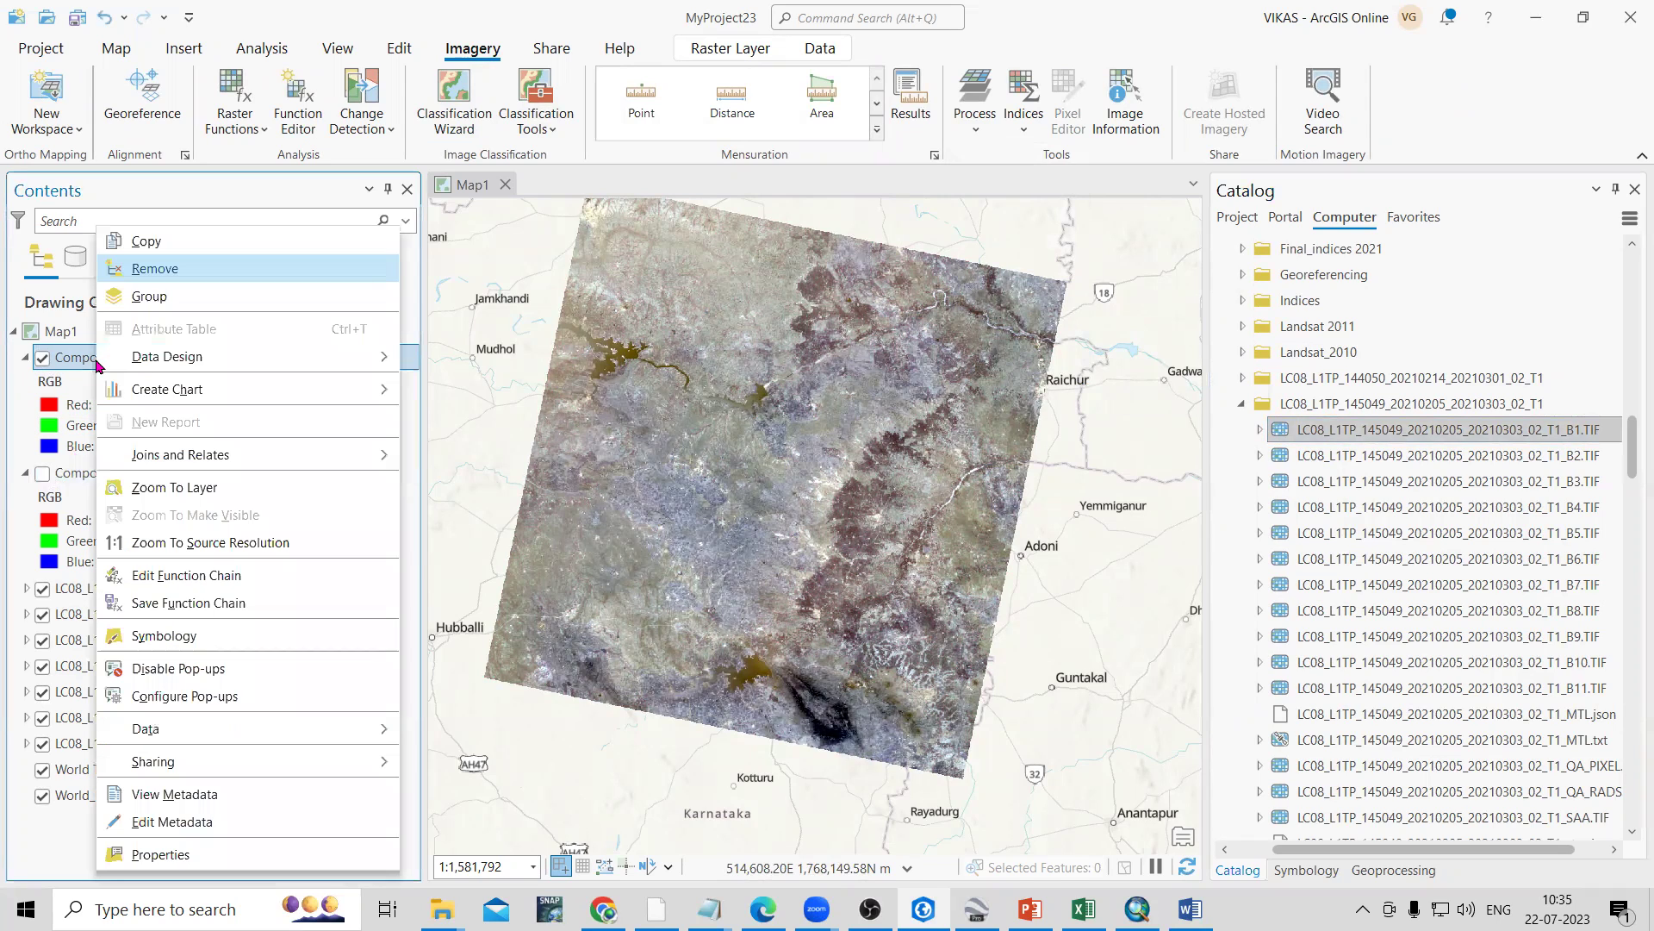
left_click(191, 636)
left_click(1580, 326)
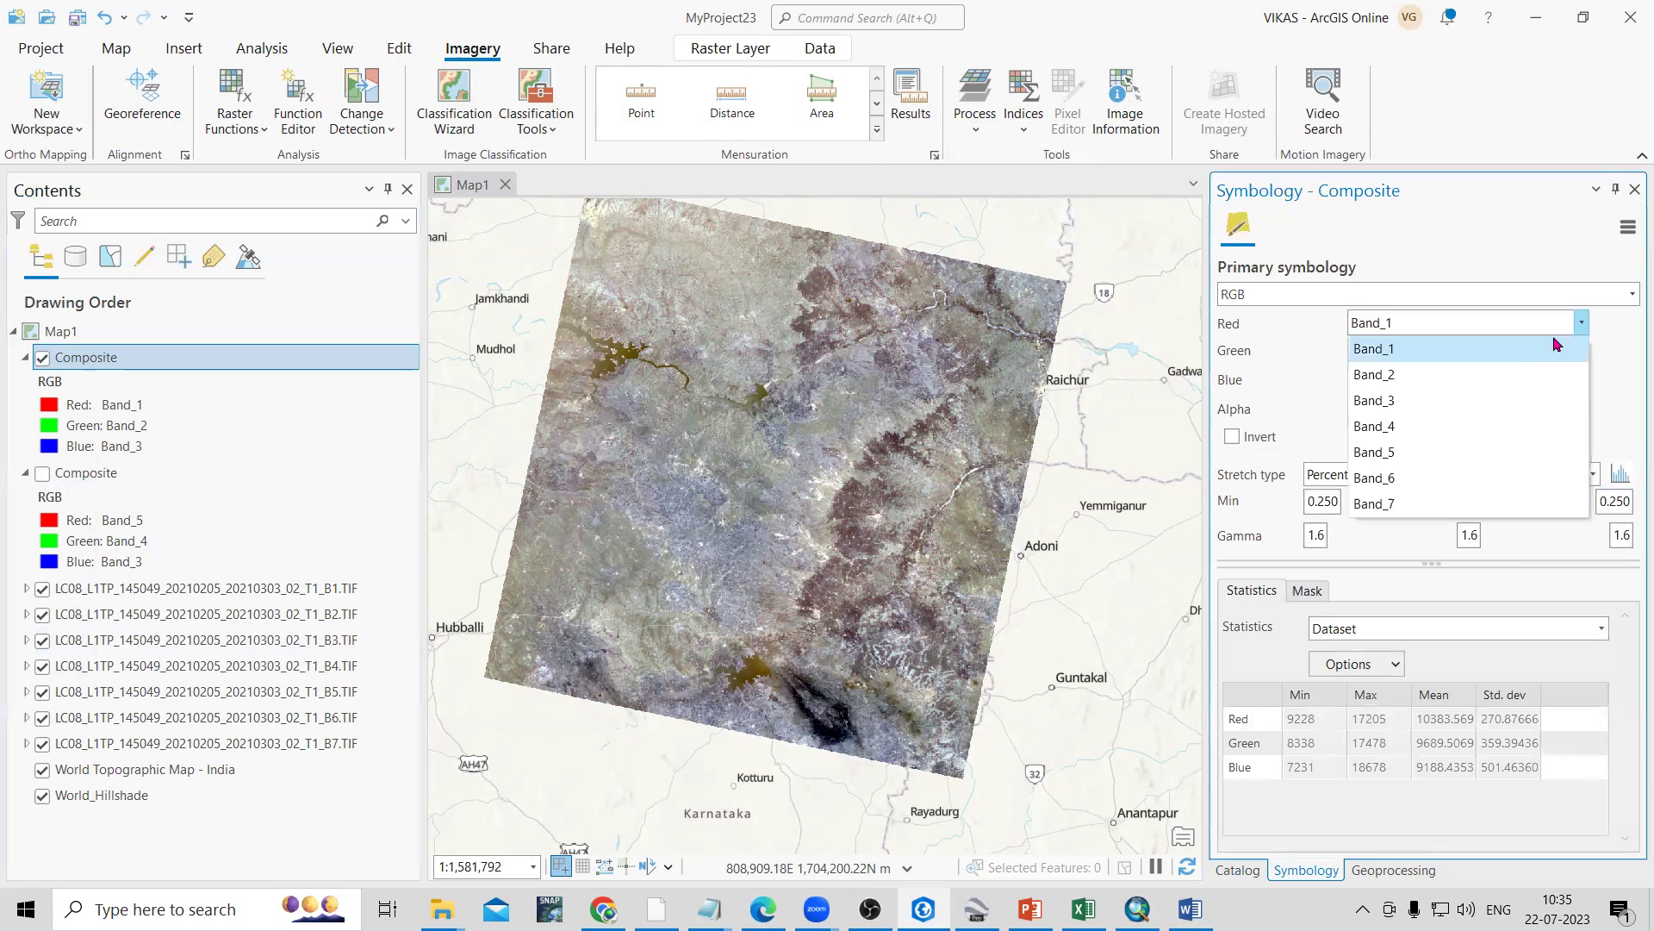
left_click(1448, 464)
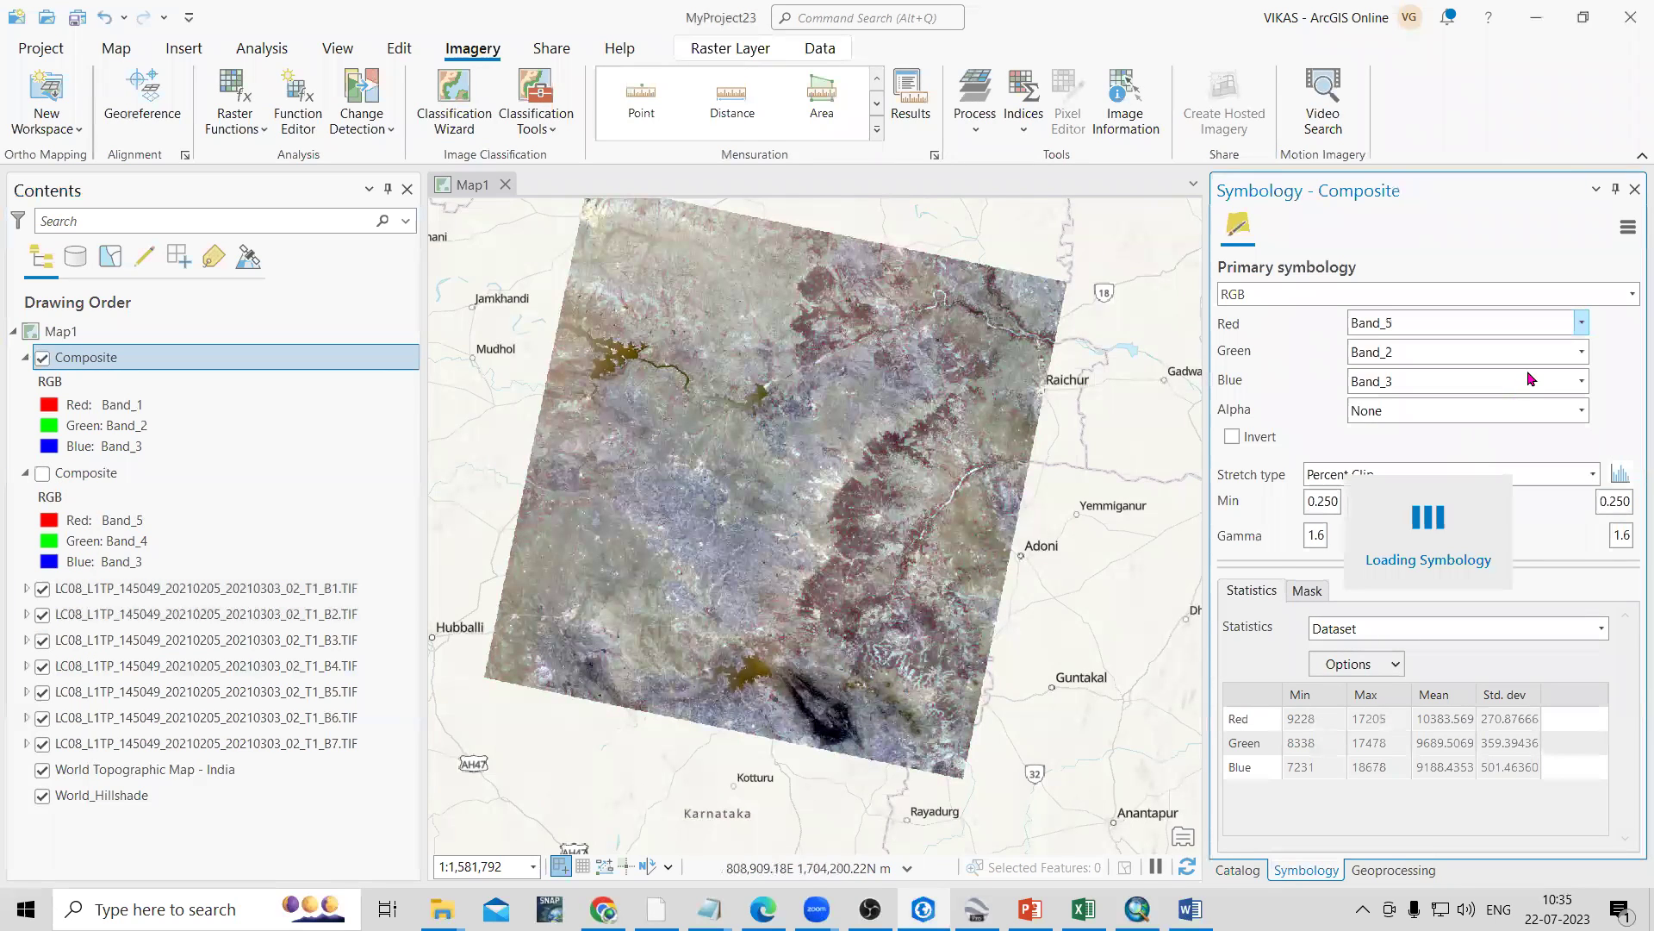
left_click(1567, 351)
left_click(1449, 453)
left_click(1582, 381)
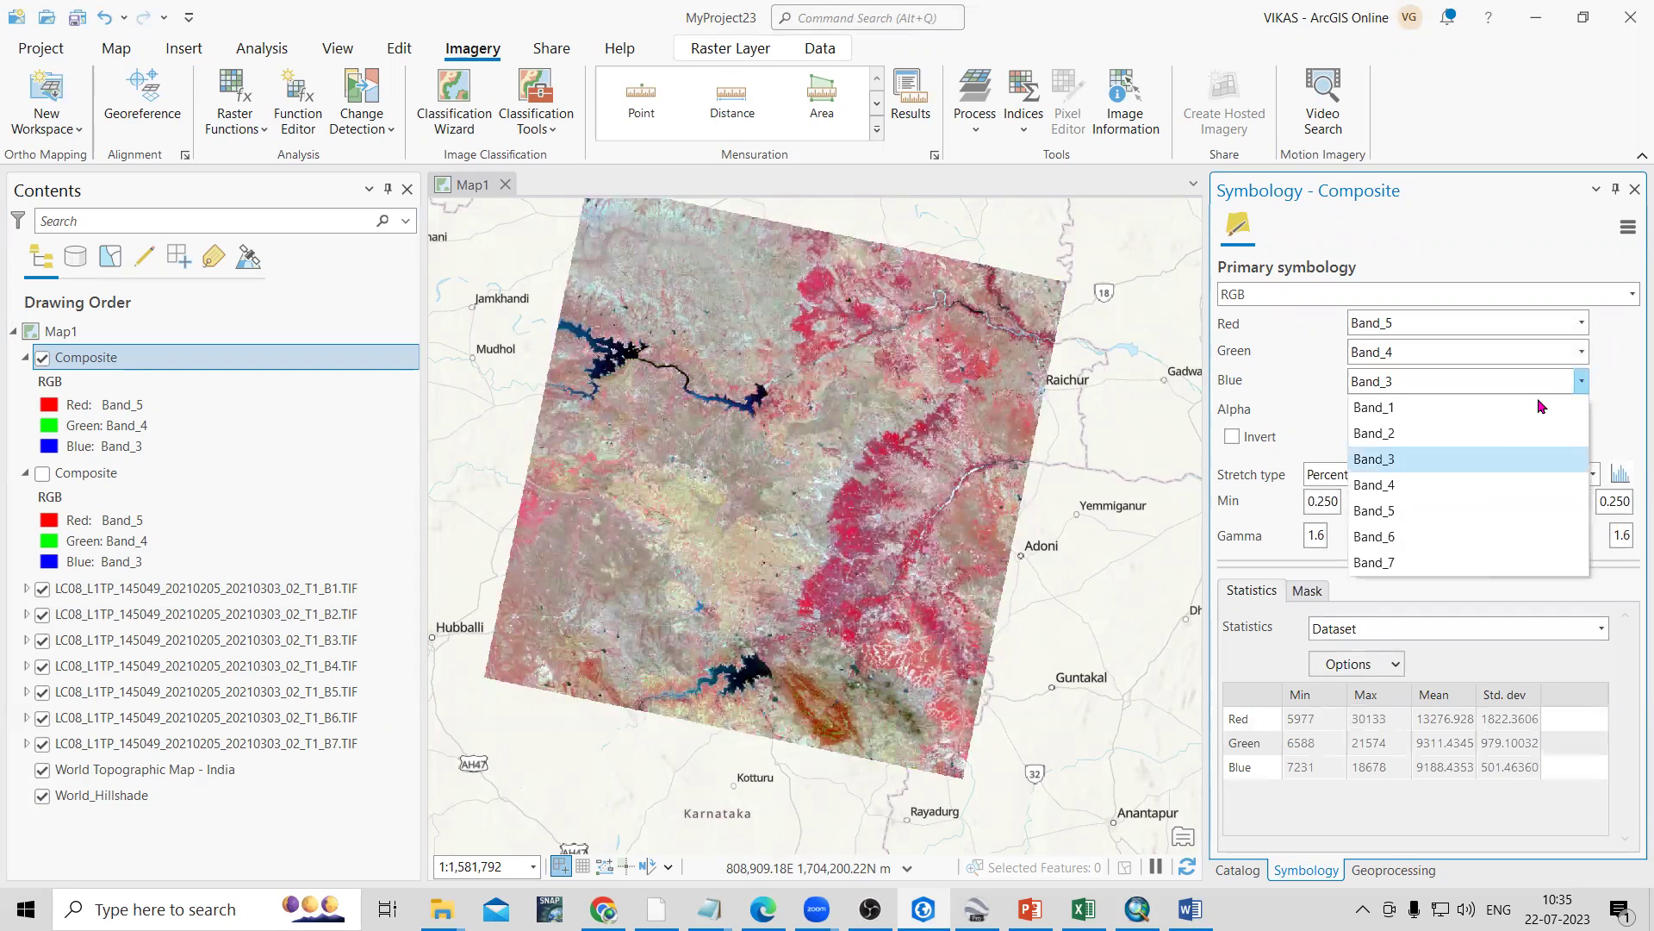
left_click(1455, 462)
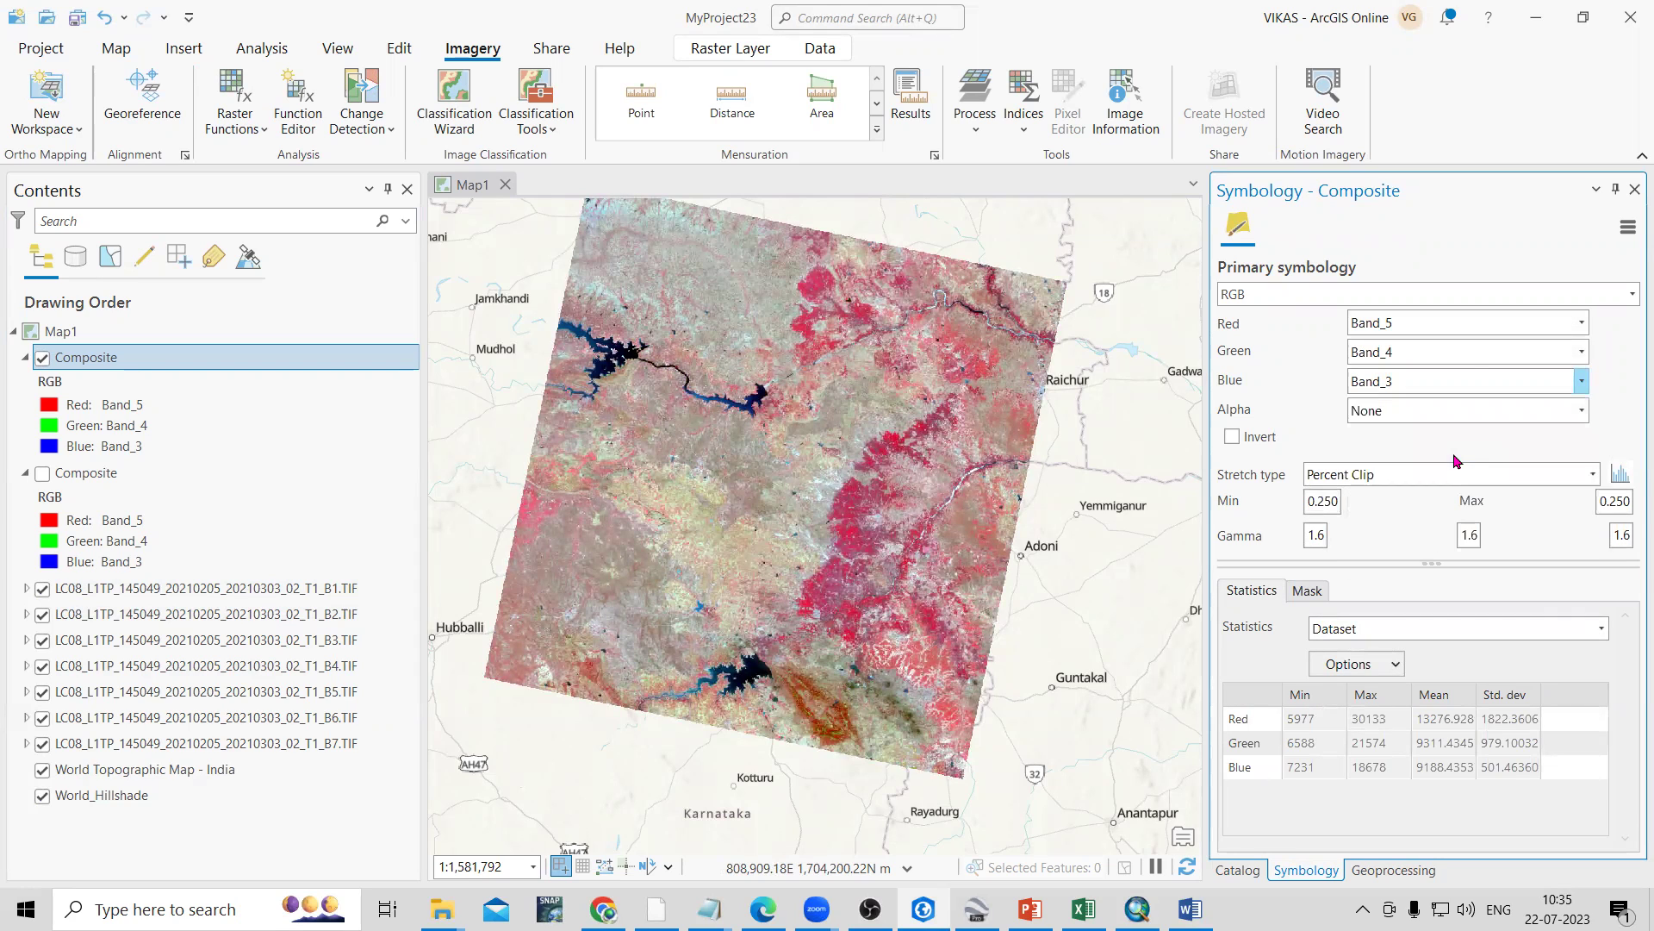
scroll(832, 594, "up", 3)
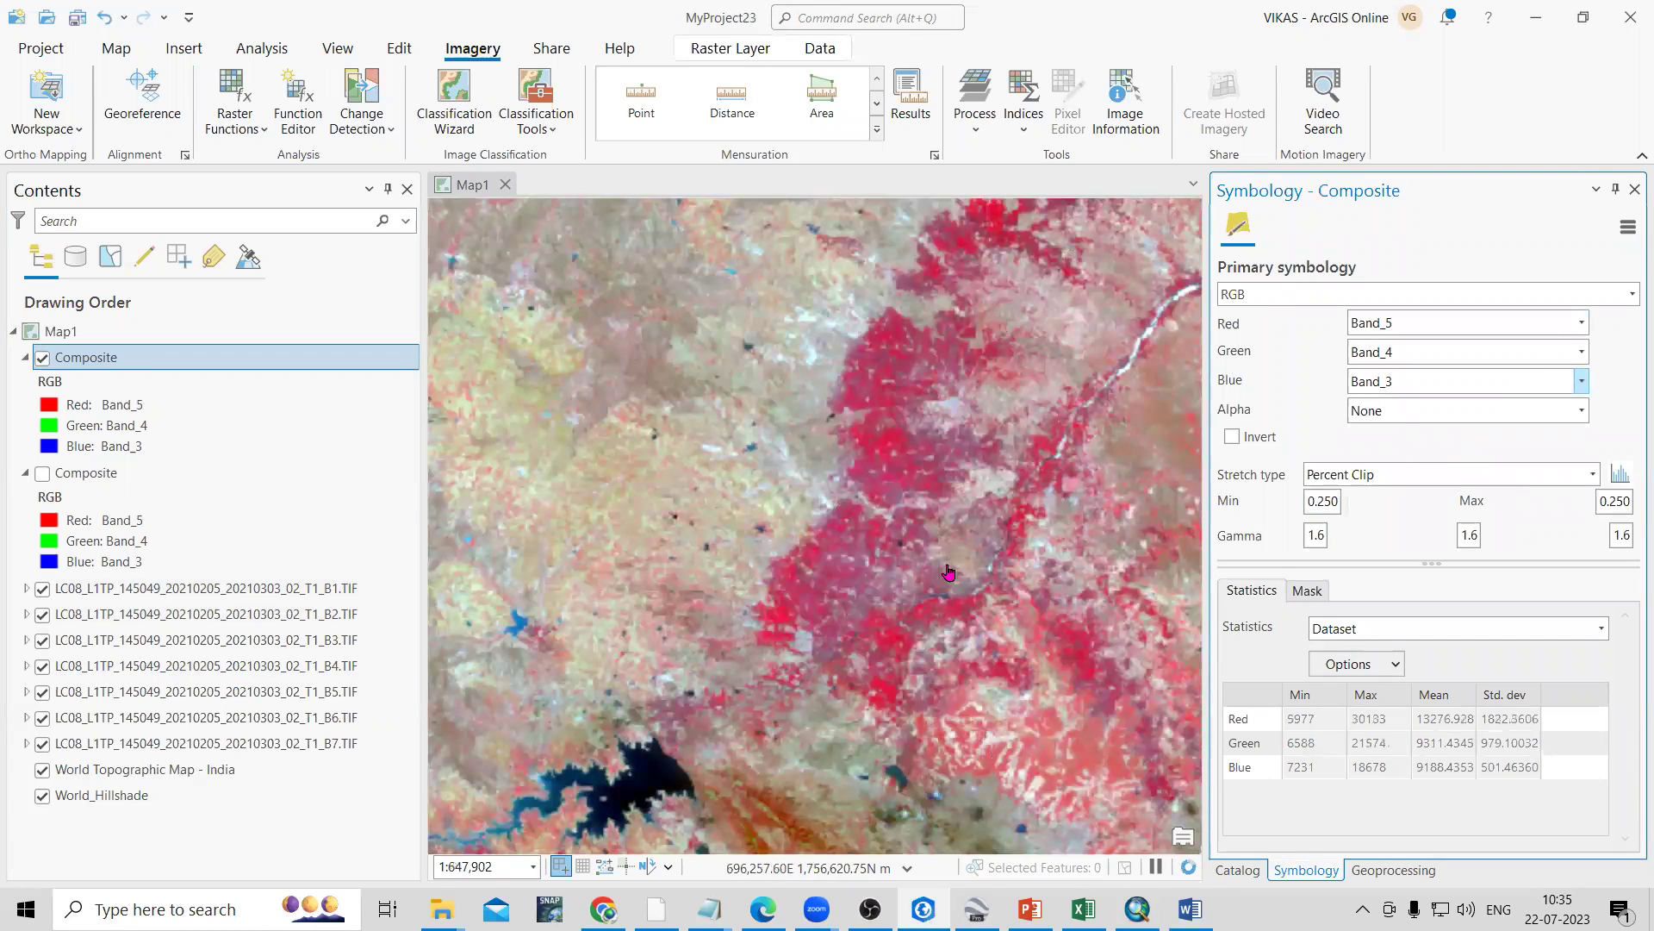
scroll(844, 710, "down", 2)
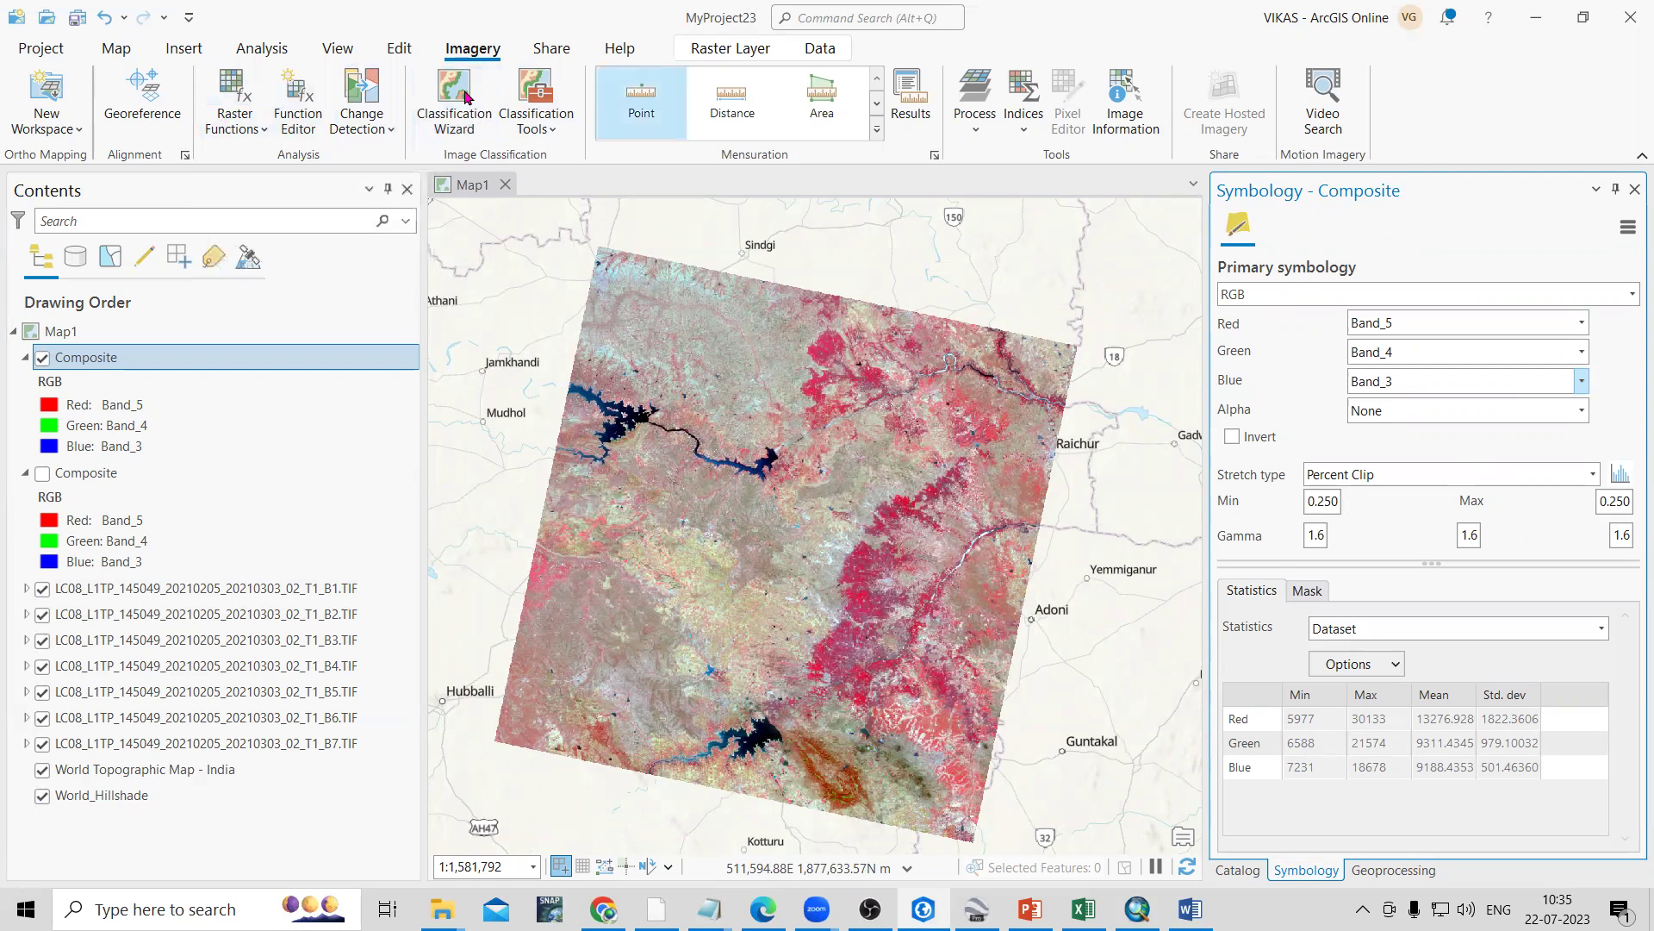
Step: Open the NDVI raster function from the Analysis group and read its general description
left_click(219, 86)
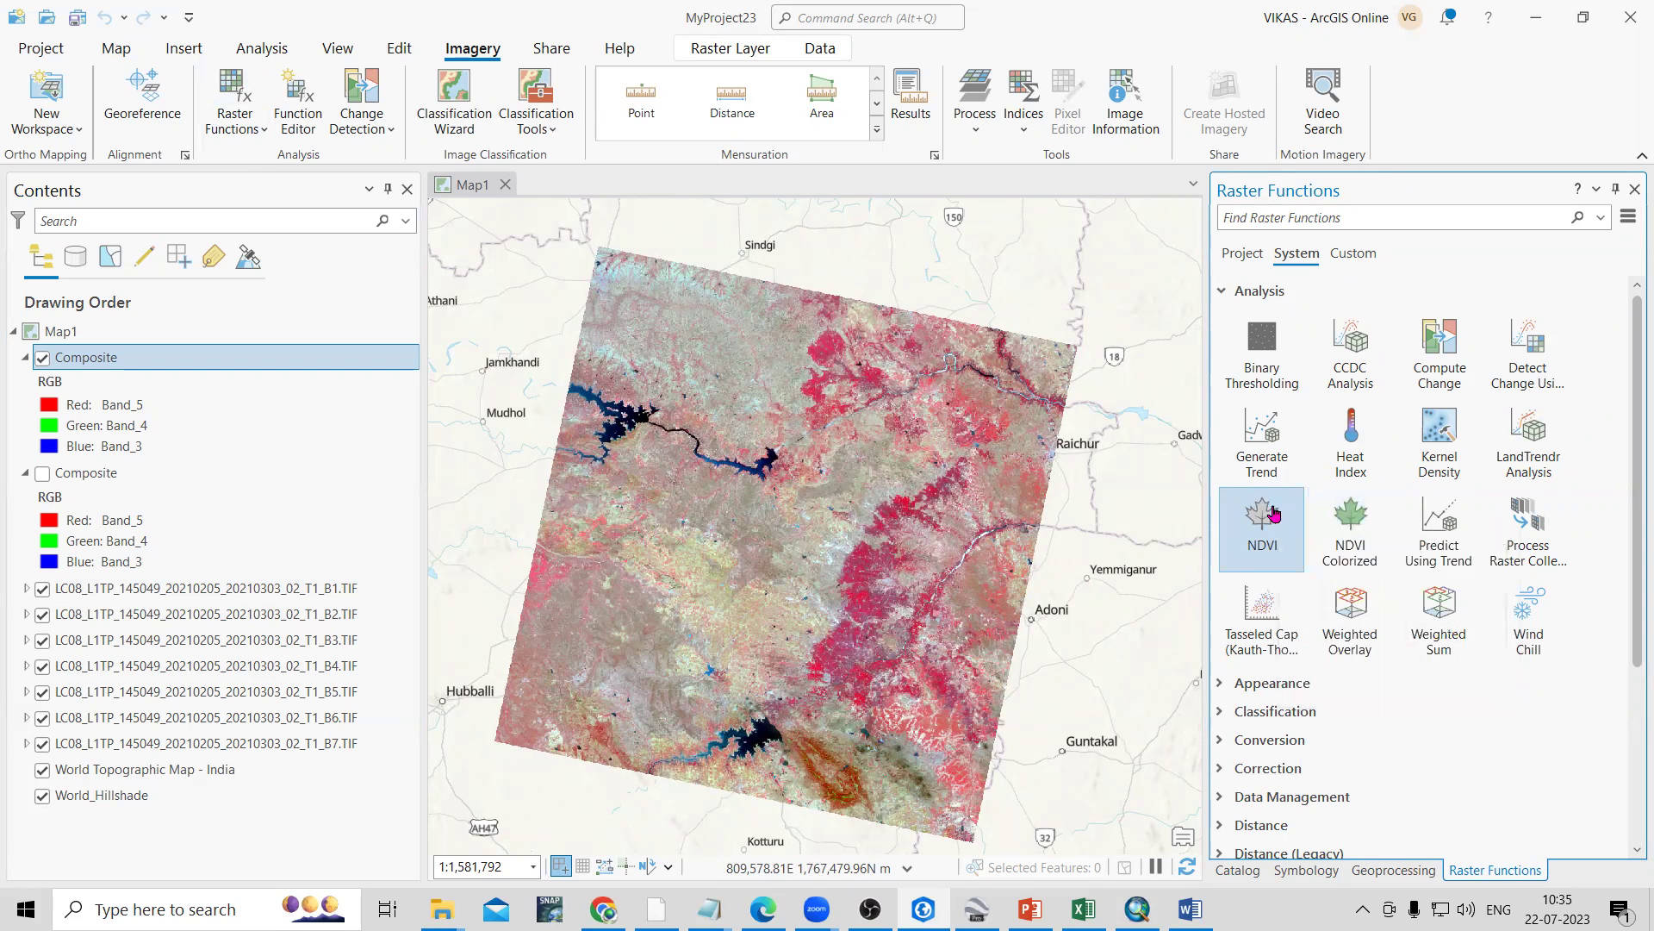
left_click(1272, 536)
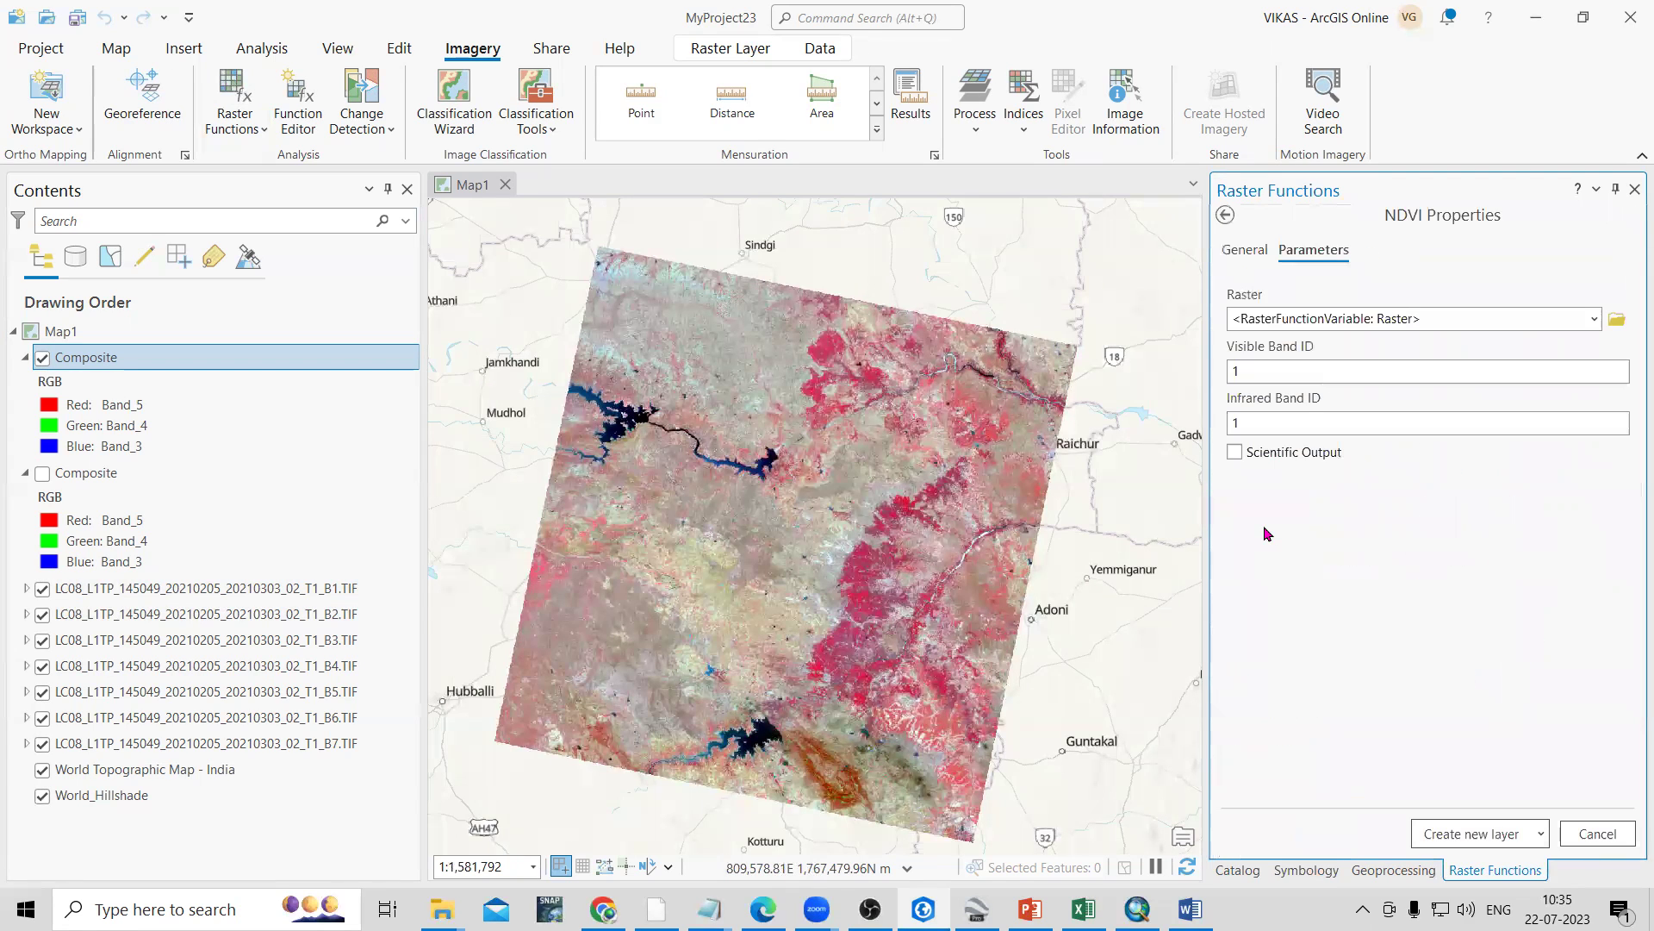
left_click(1253, 251)
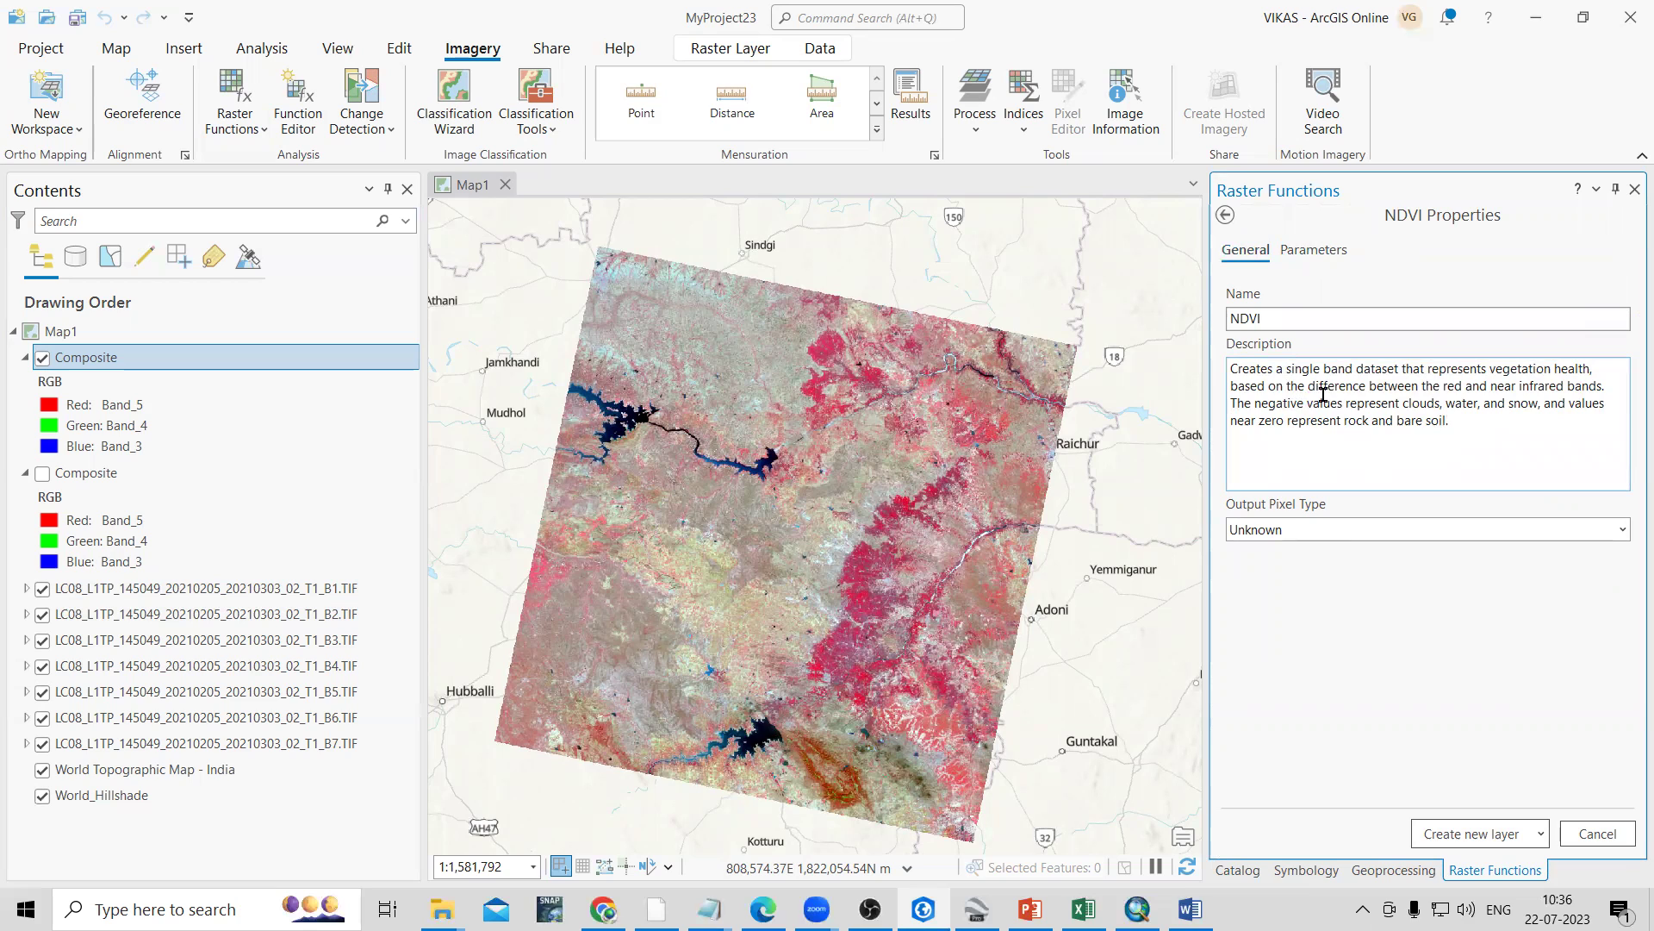
left_click(1425, 381)
left_click(1517, 385)
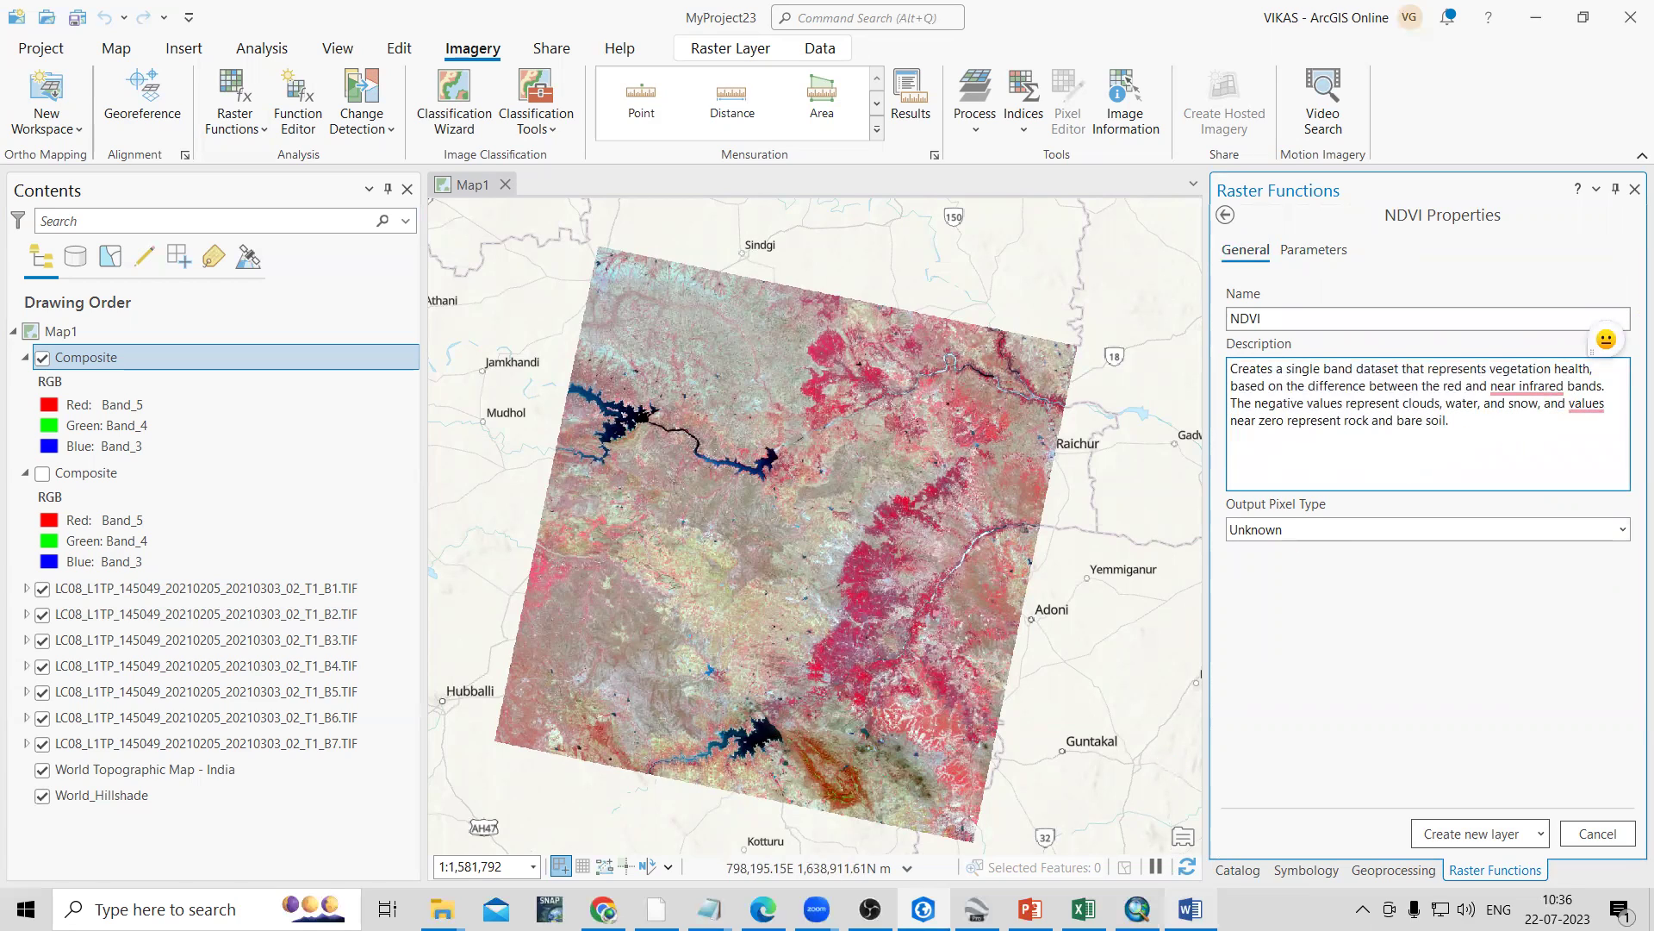
Step: Switch to the Word document and check the red and near-infrared band numbers in the Landsat 8 table
left_click(1190, 909)
scroll(746, 704, "down", 1)
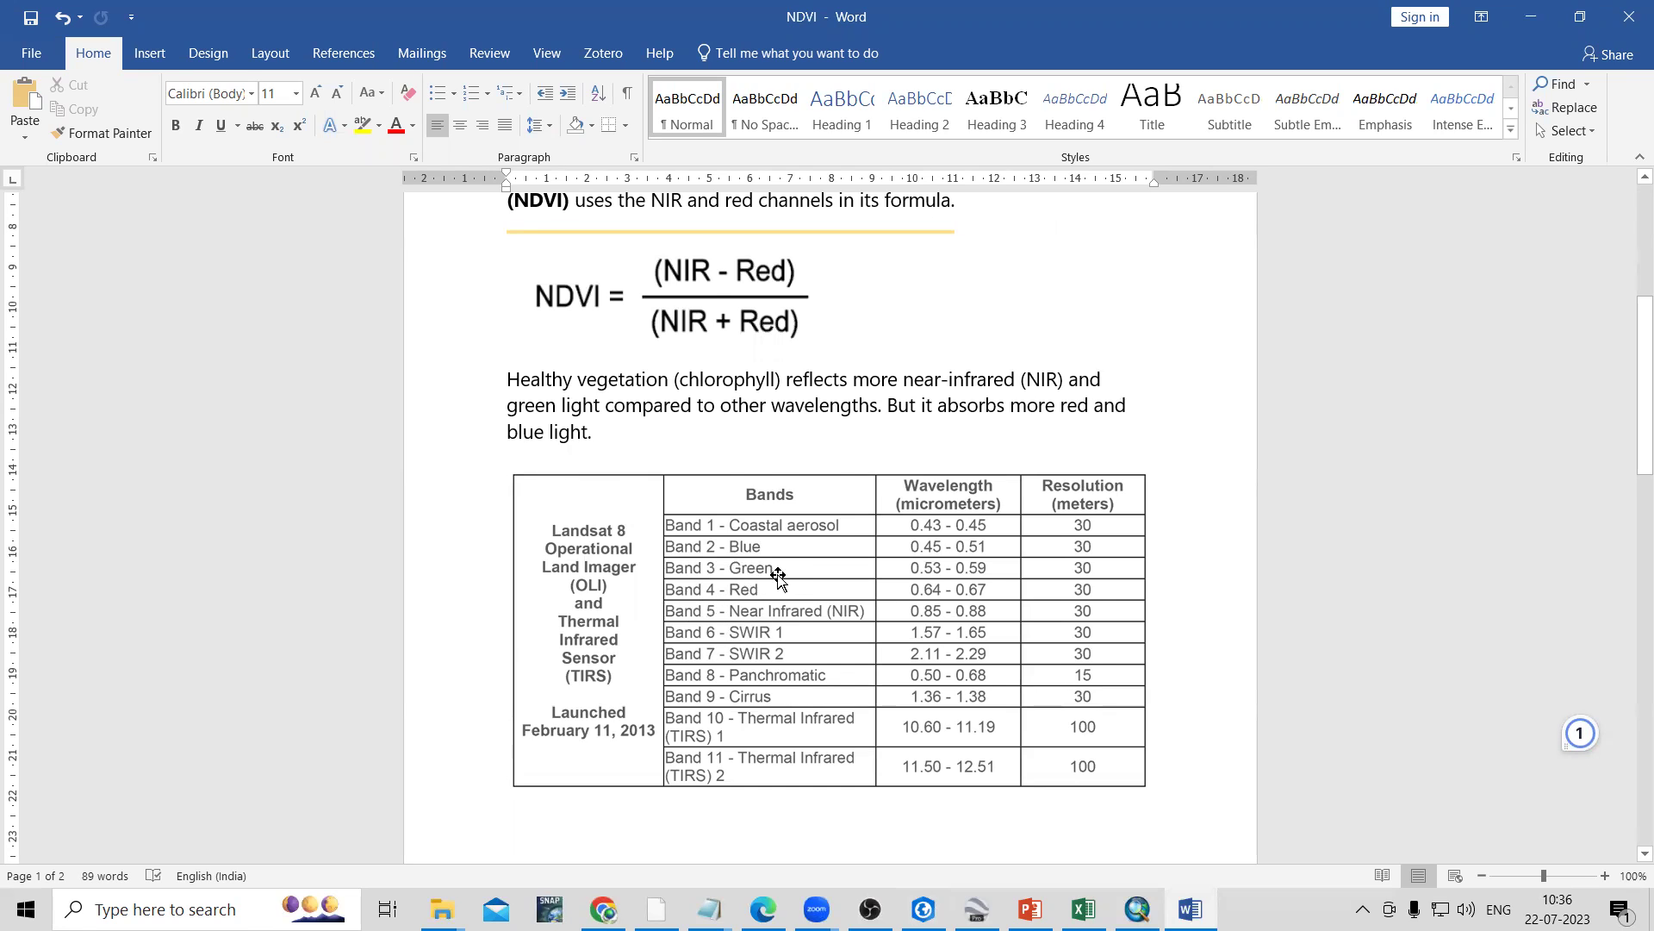
scroll(778, 576, "down", 1)
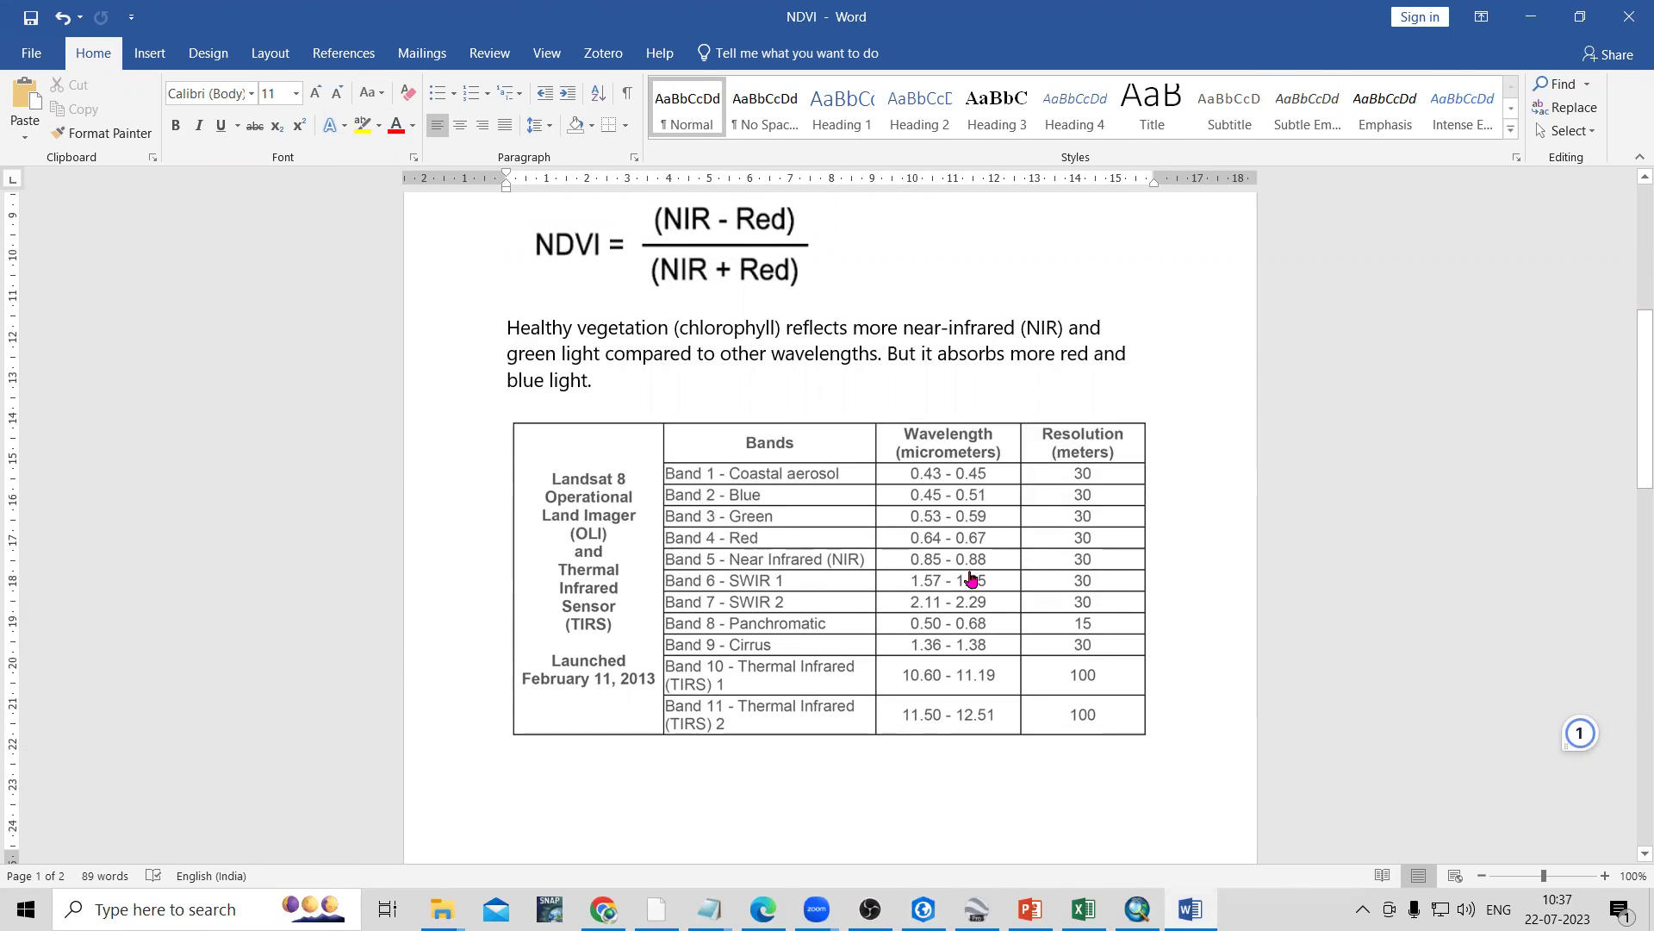
Step: Return to ArcGIS Pro and set the NDVI function's input raster to Composite:1
key("alt+Tab")
left_click(1318, 252)
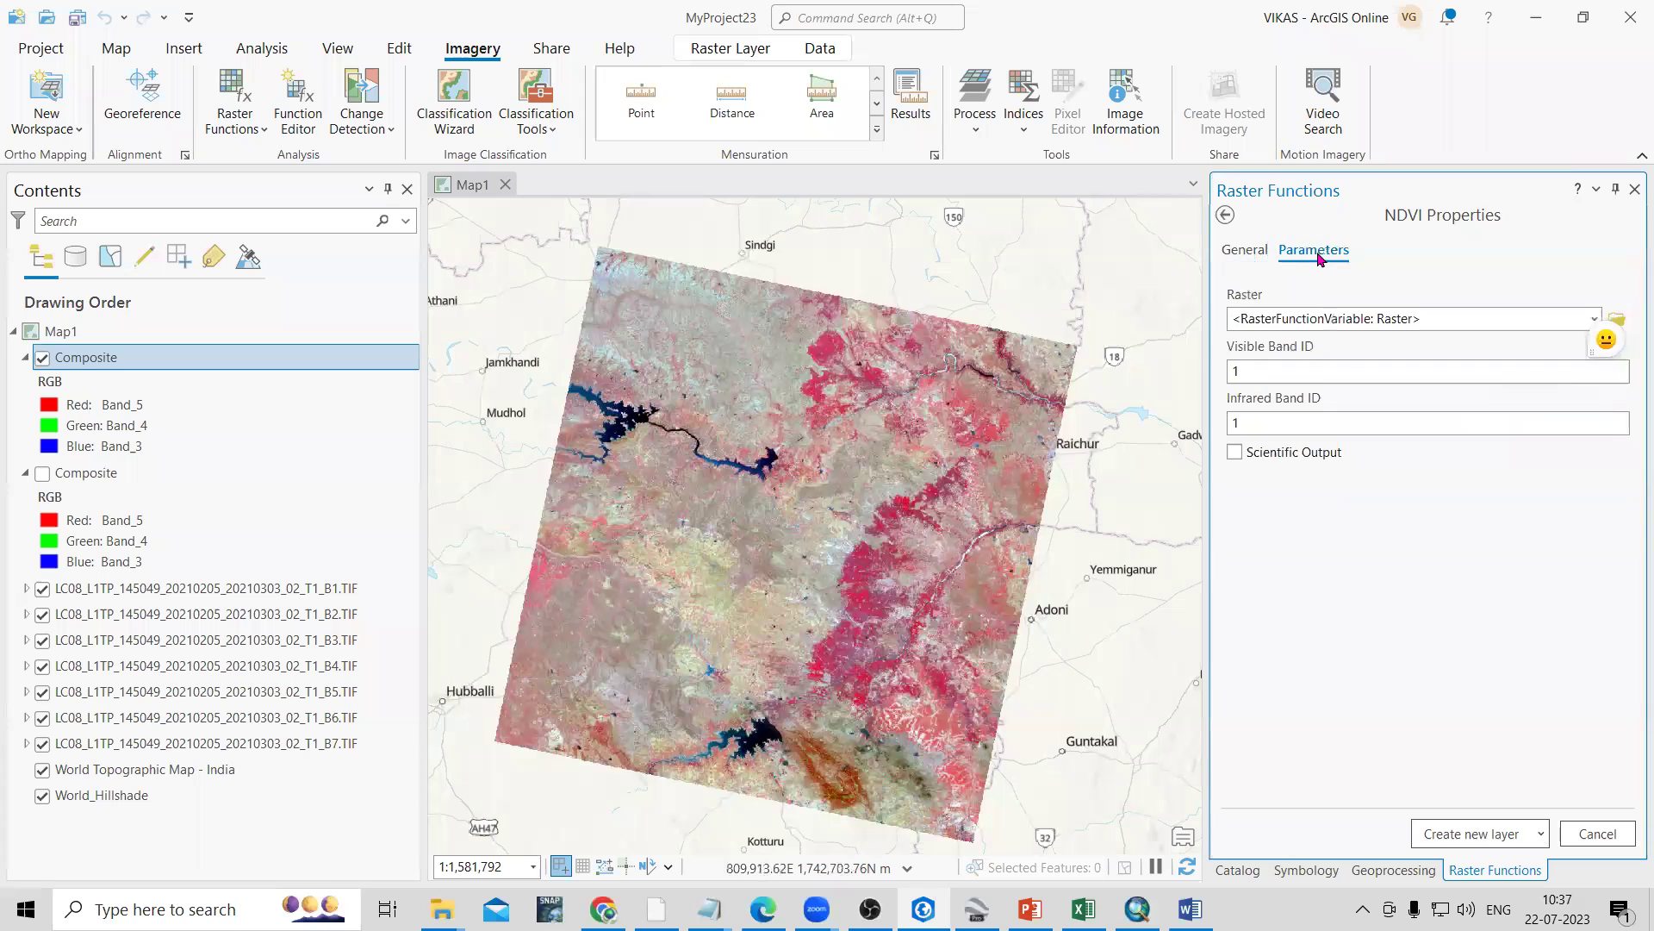
left_click(1594, 320)
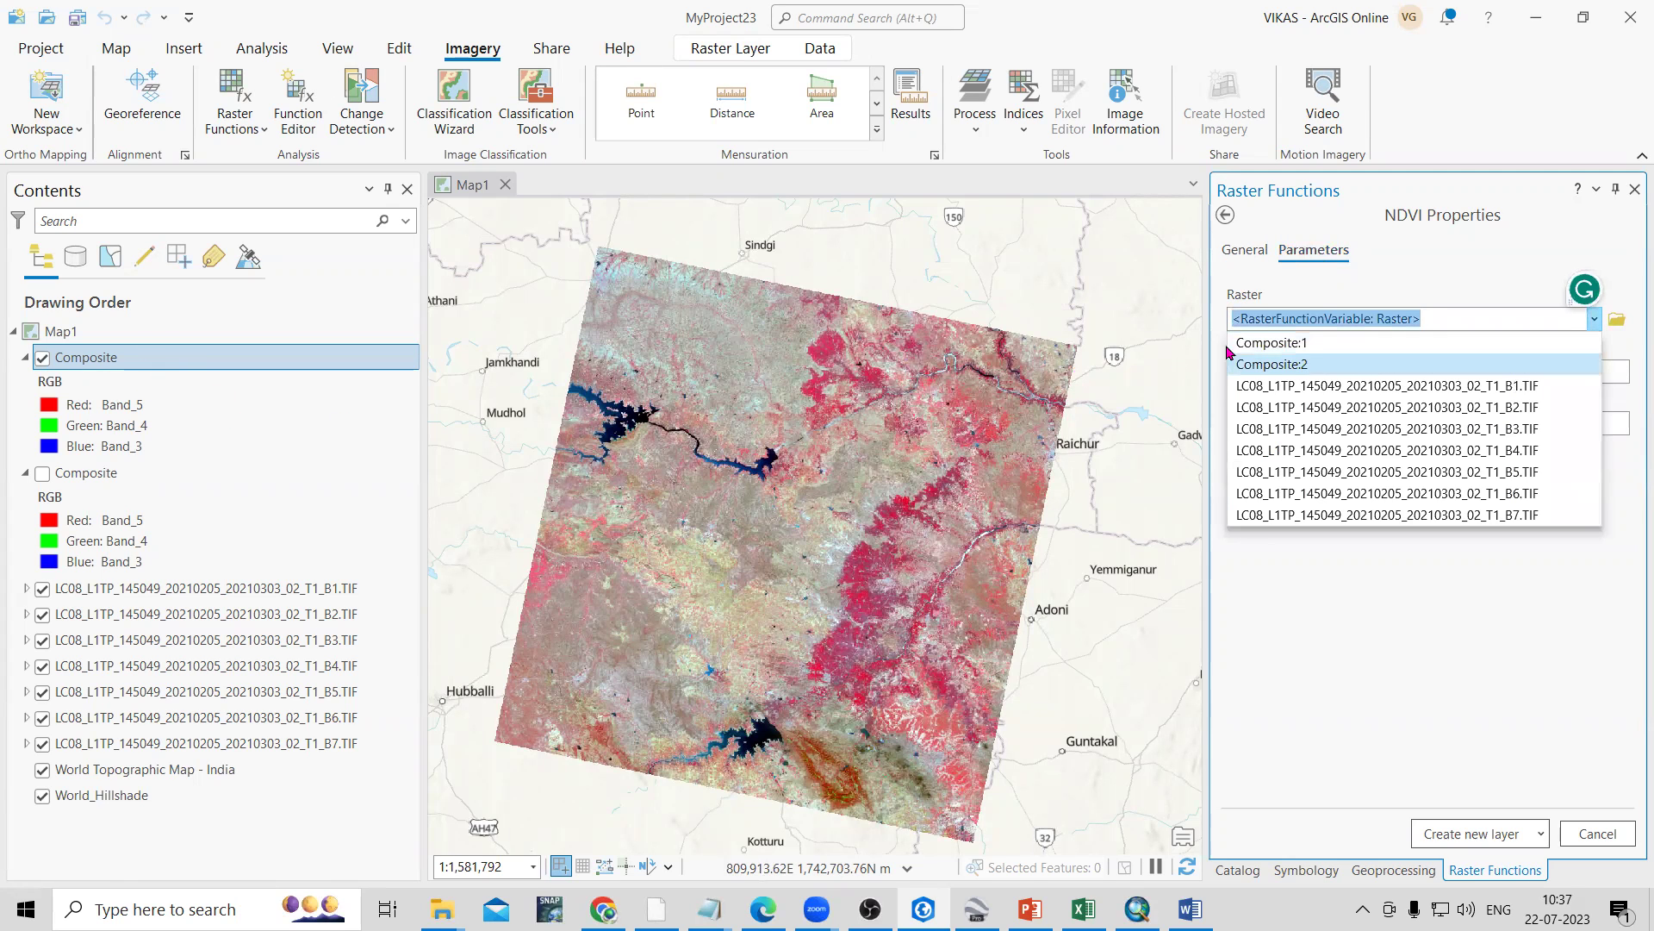
left_click(1280, 343)
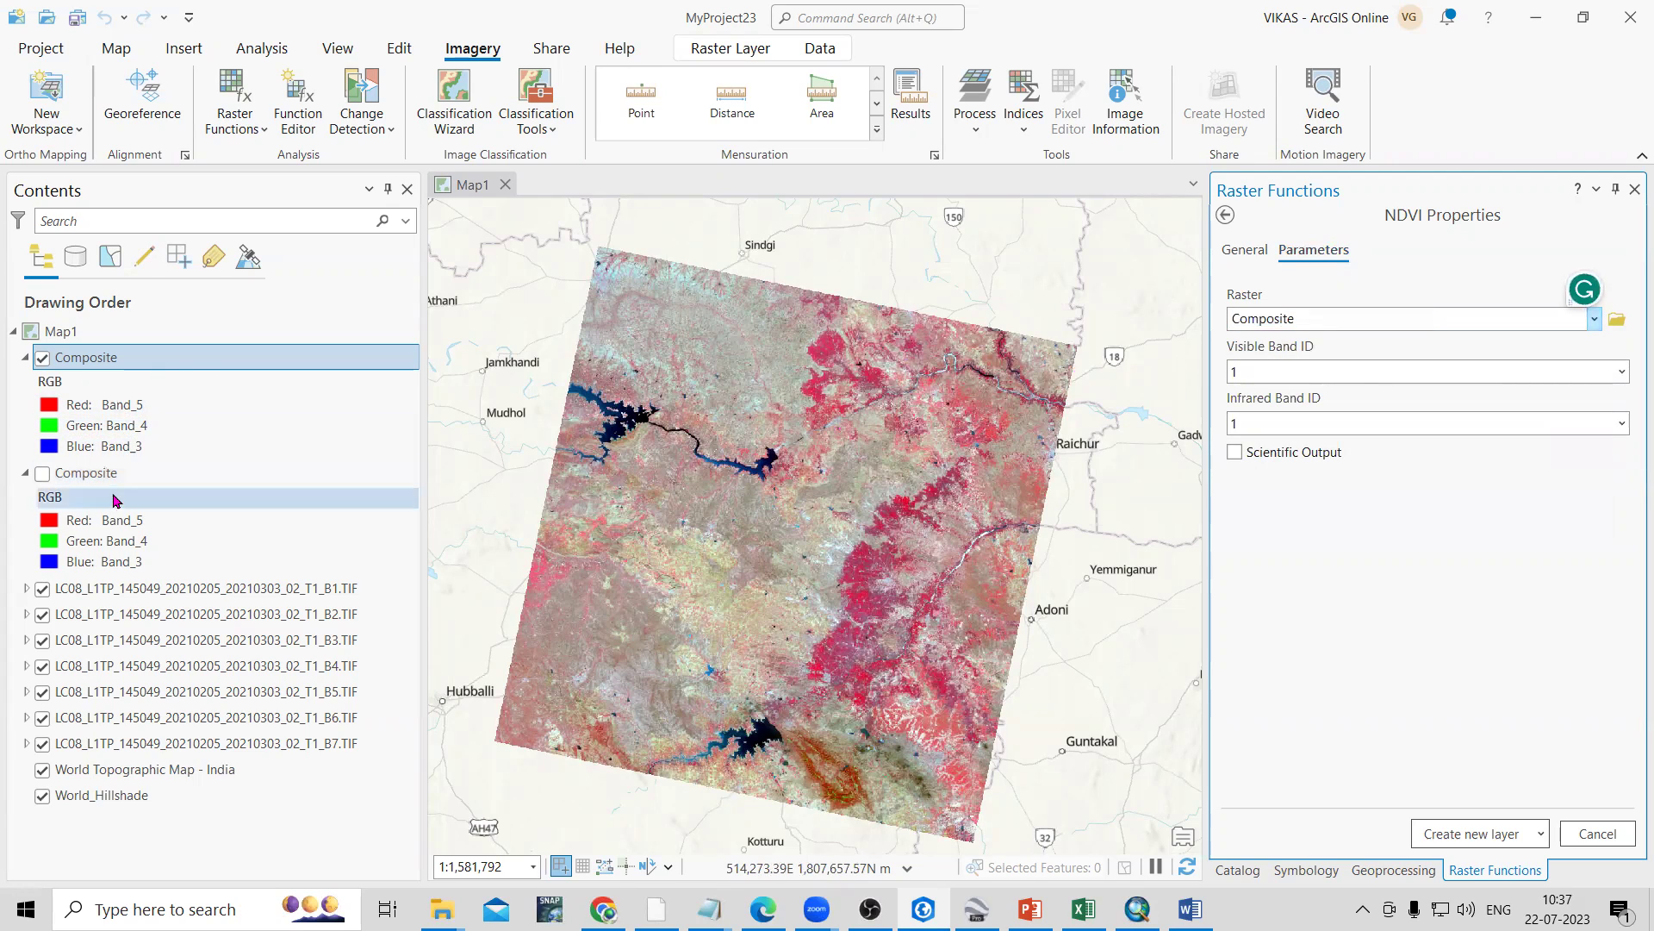
Step: Set the NDVI visible band to 4 and infrared band to 5, enable Scientific Output, and create the new layer
left_click(1623, 373)
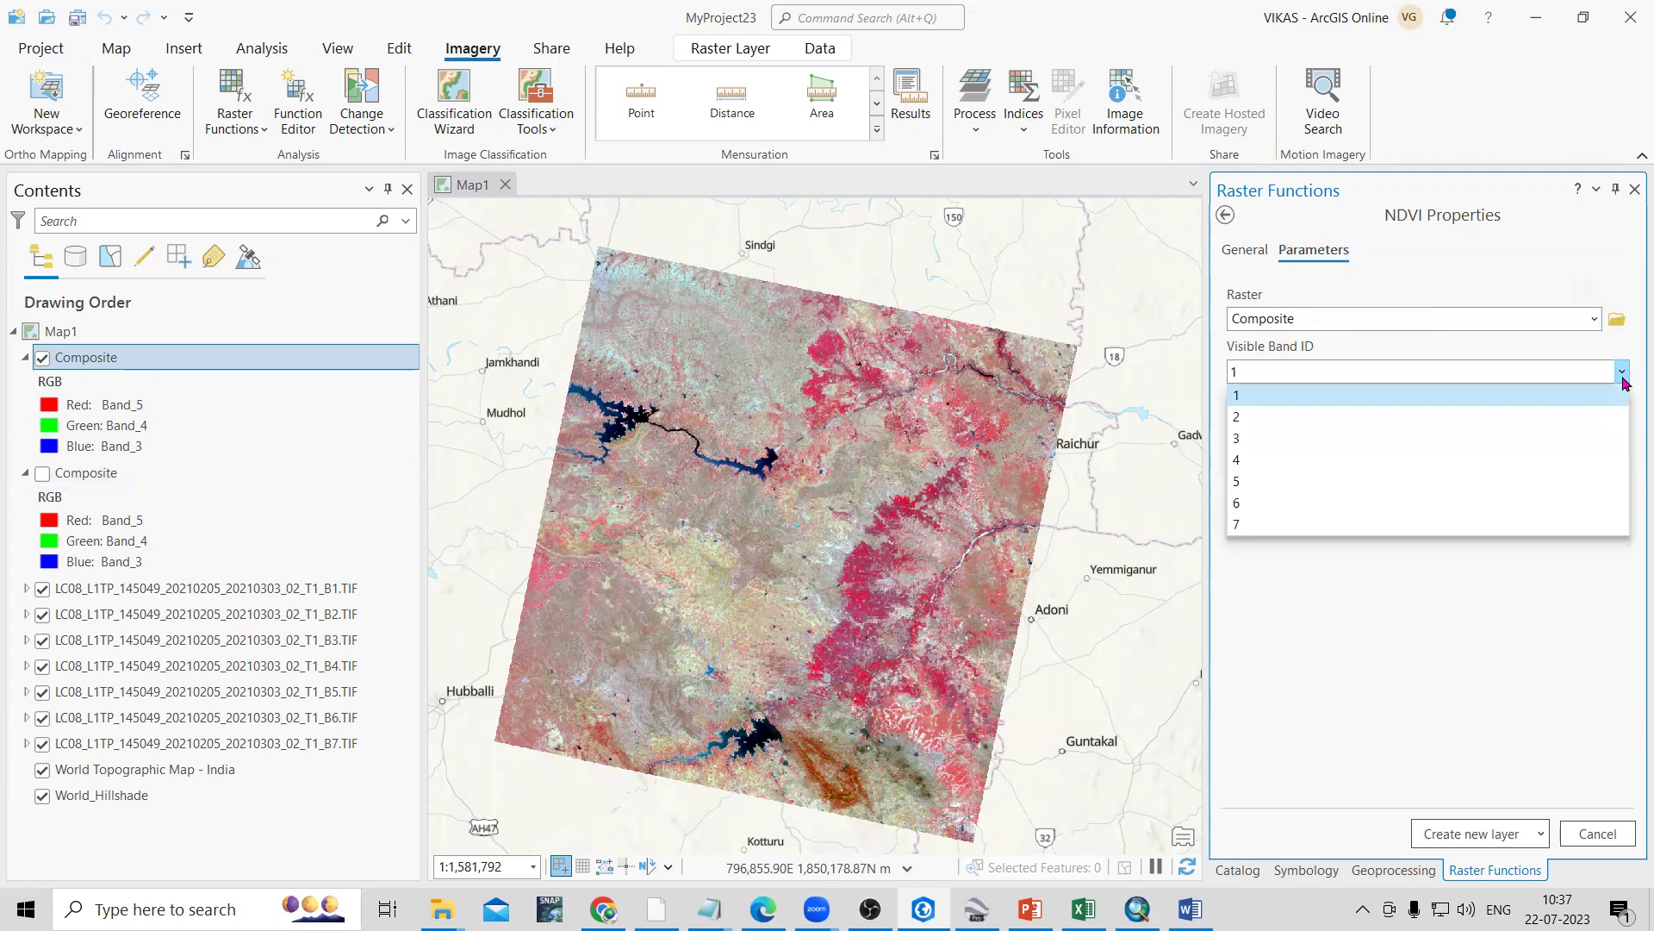
left_click(1254, 461)
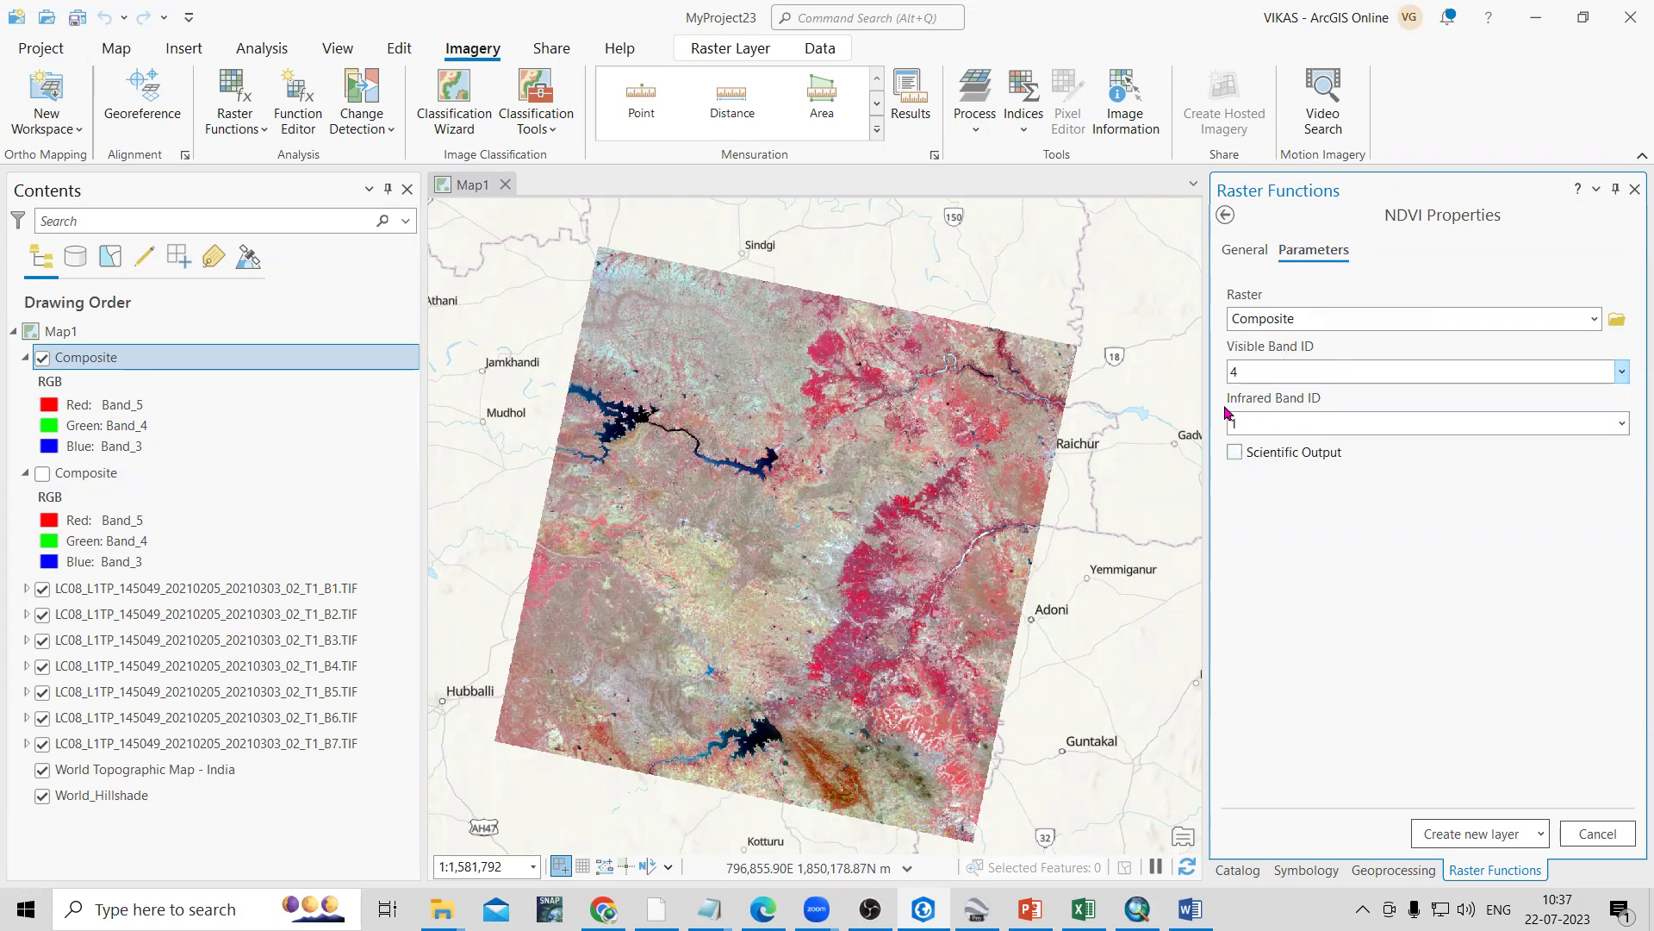
left_click(1622, 423)
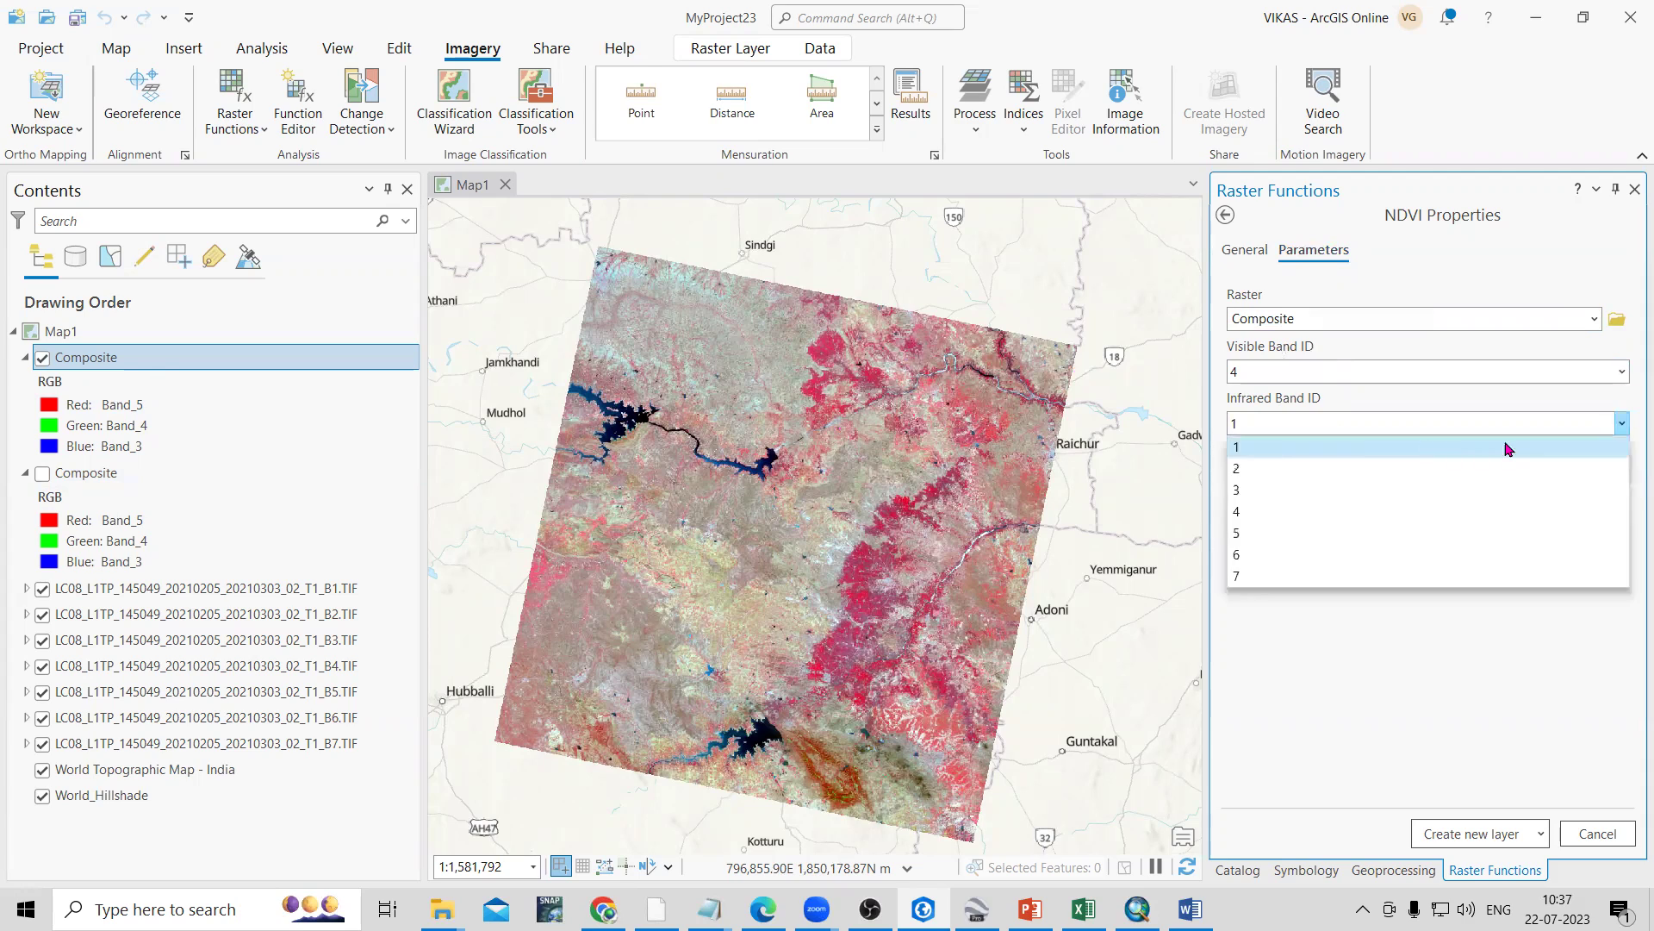
left_click(1254, 525)
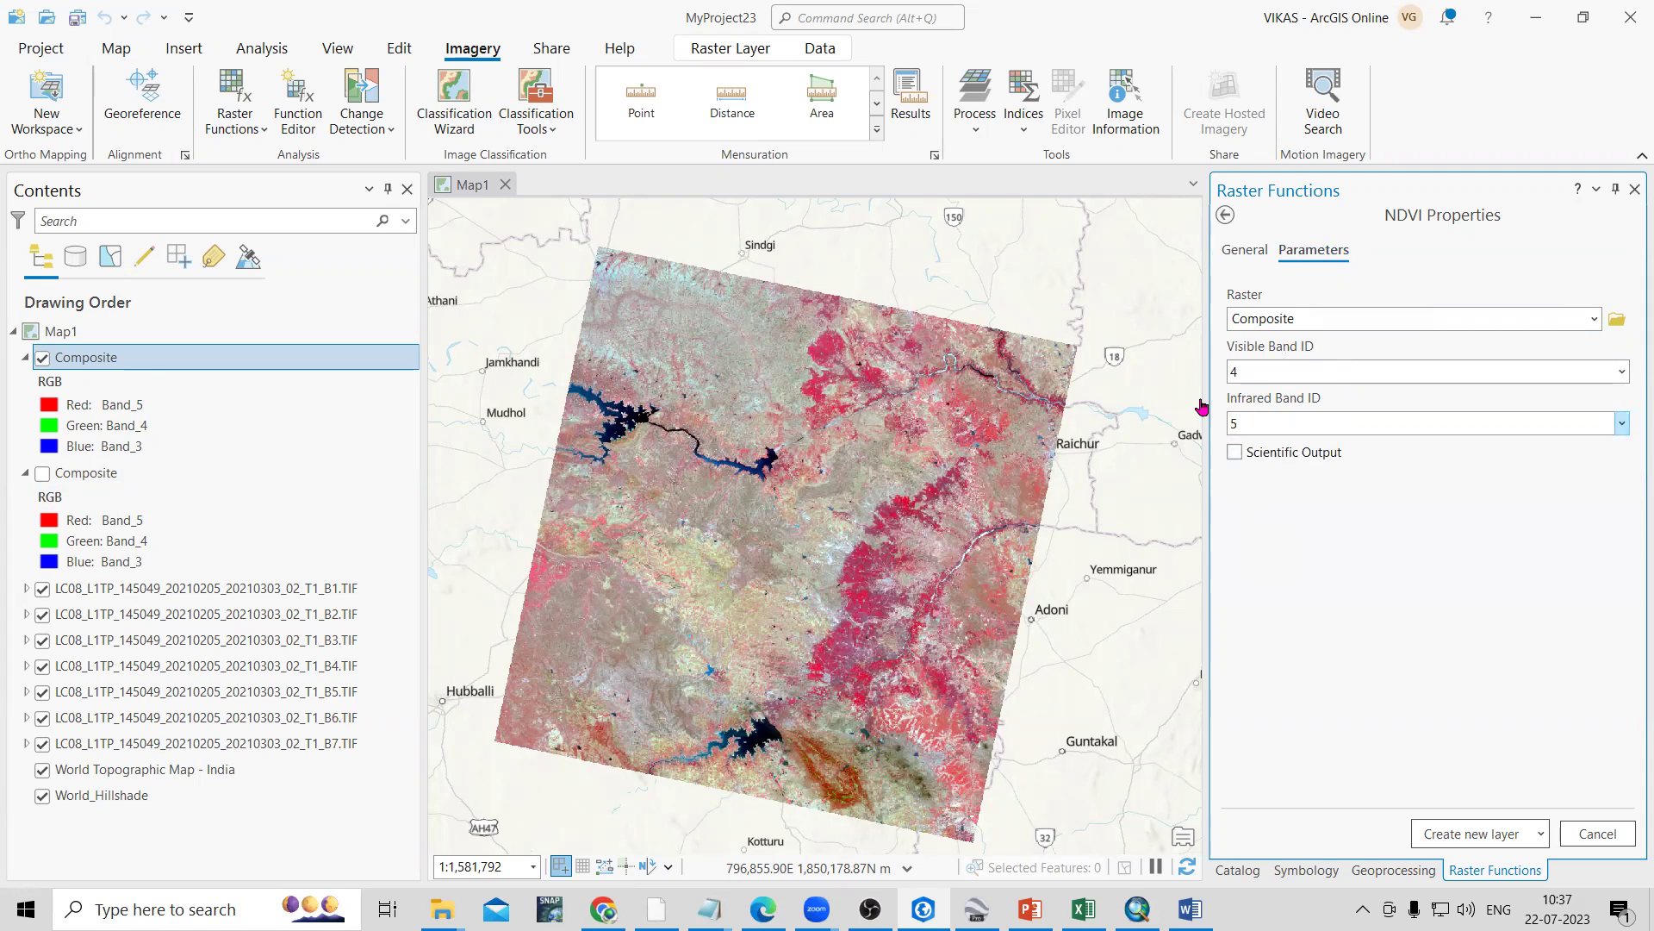
left_click(1235, 454)
left_click(1465, 834)
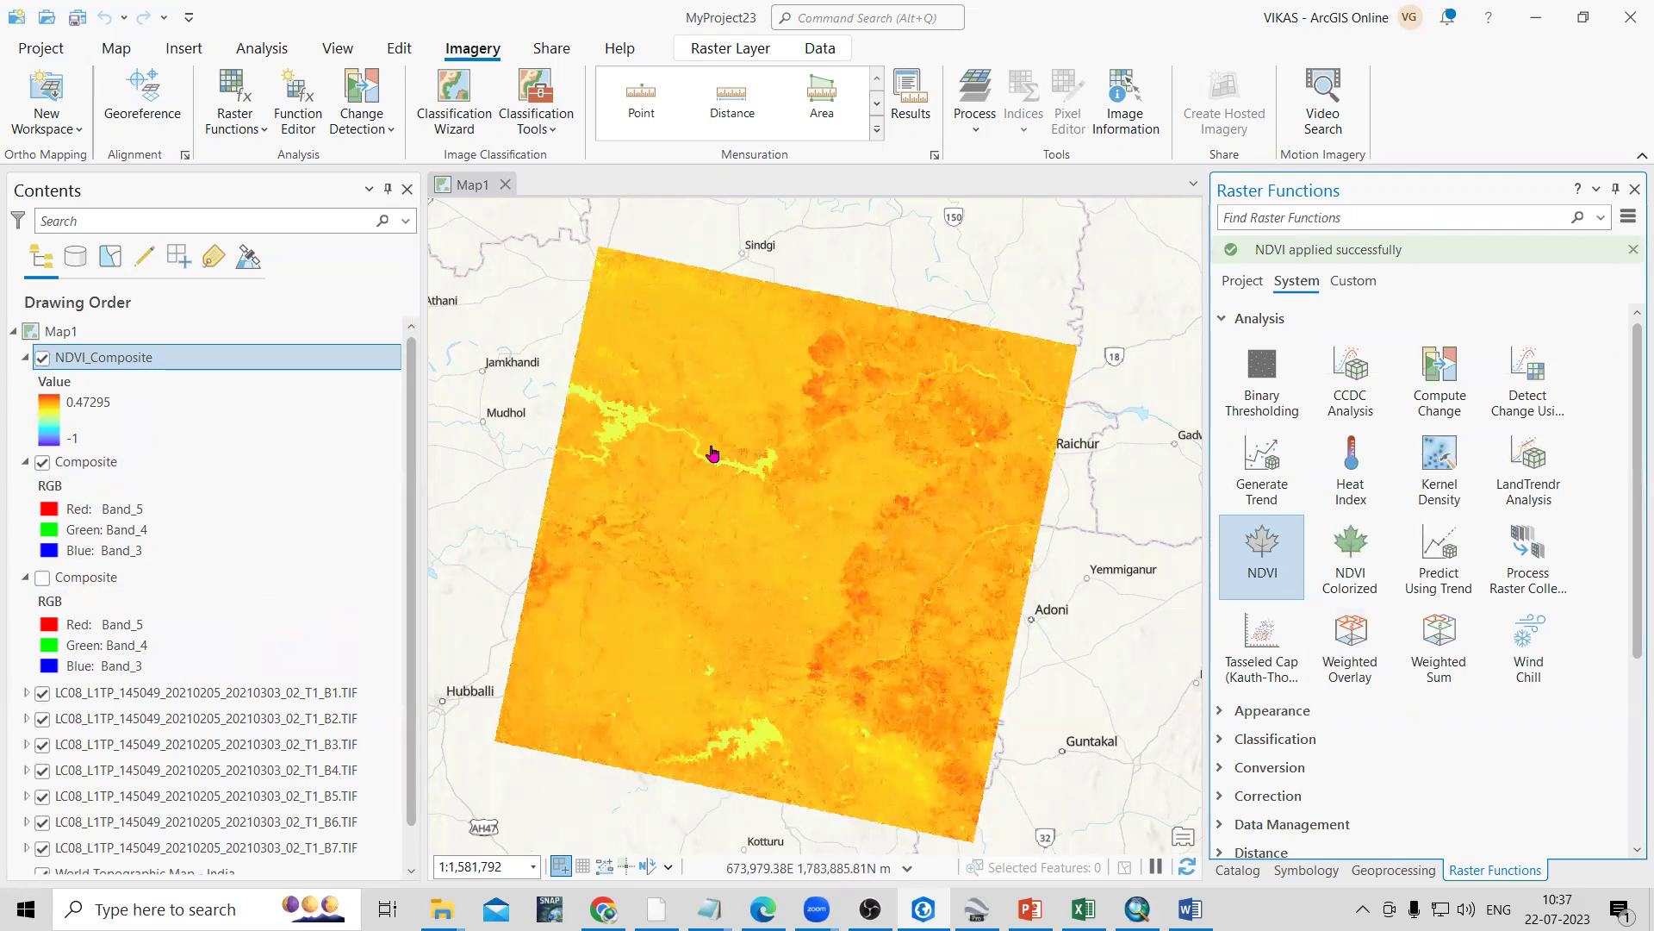
Step: Open the NDVI_Composite symbology and change its stretched colour scheme to the green-yellow-red ramp
right_click(118, 365)
left_click(210, 647)
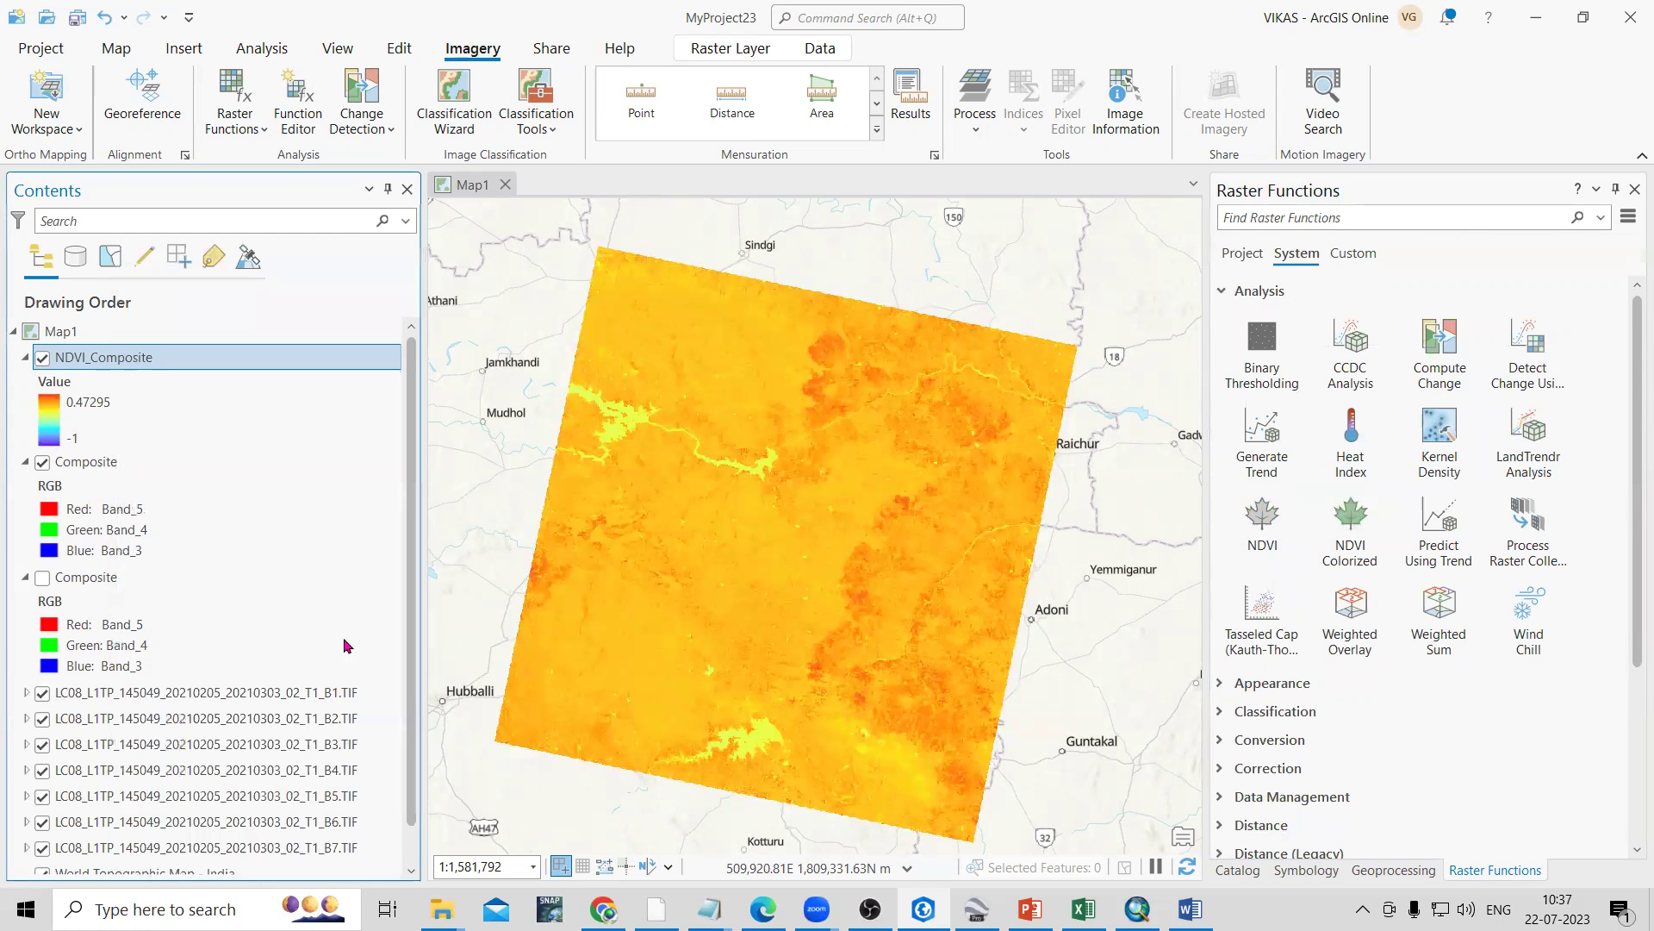
left_click(1626, 356)
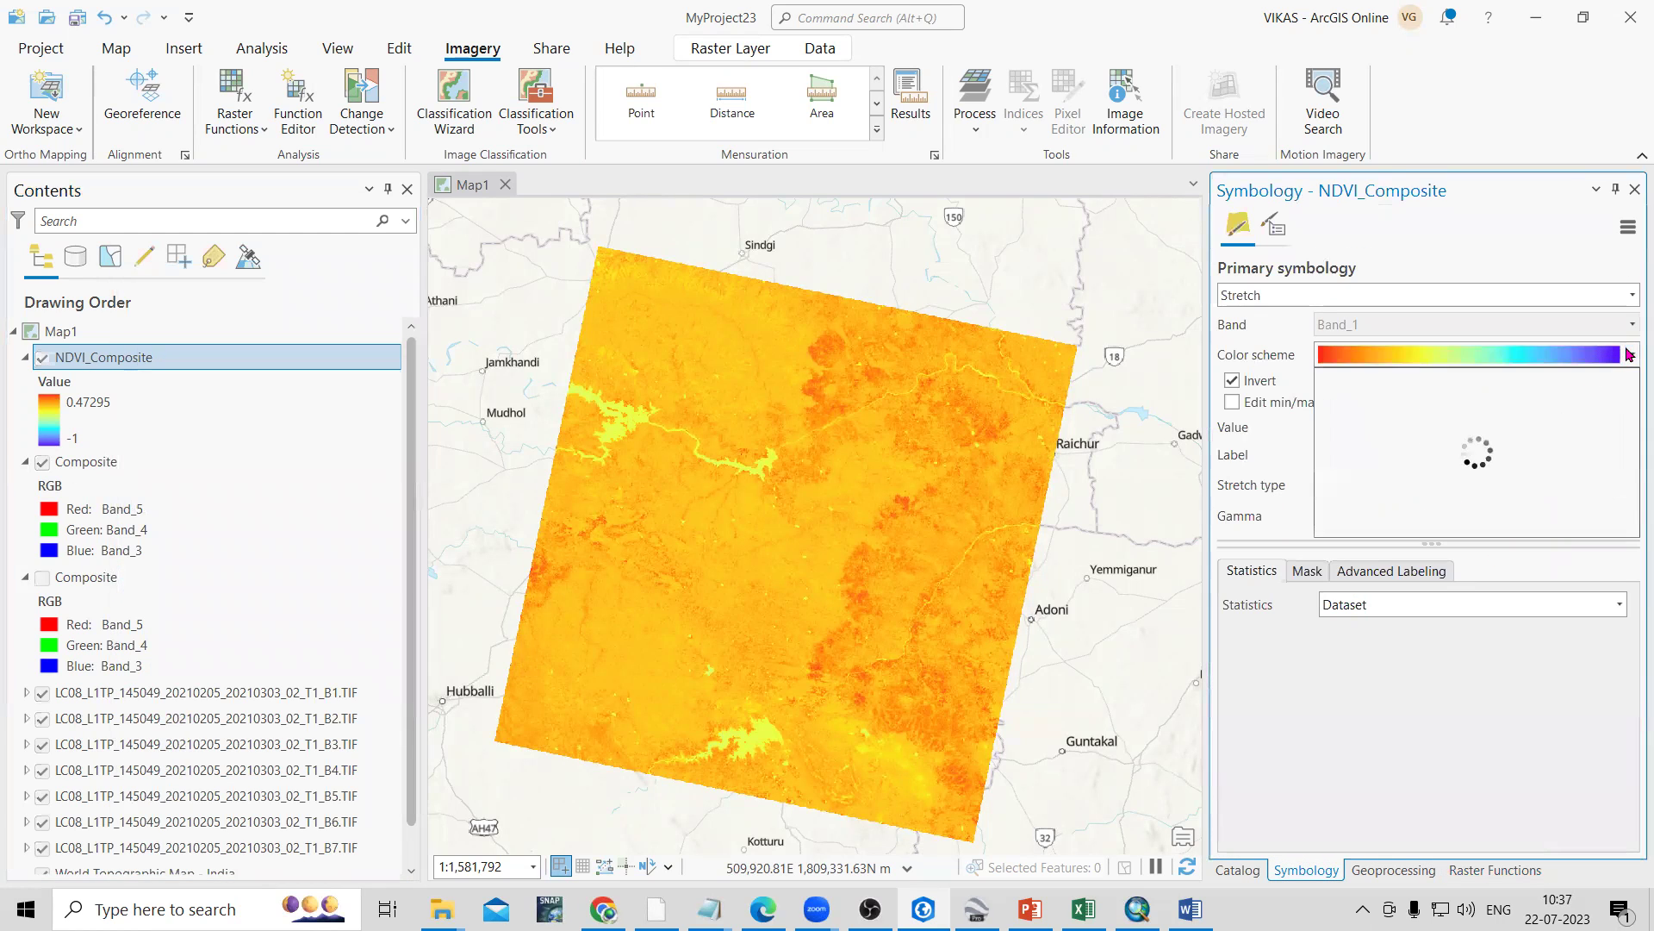
left_click(1492, 431)
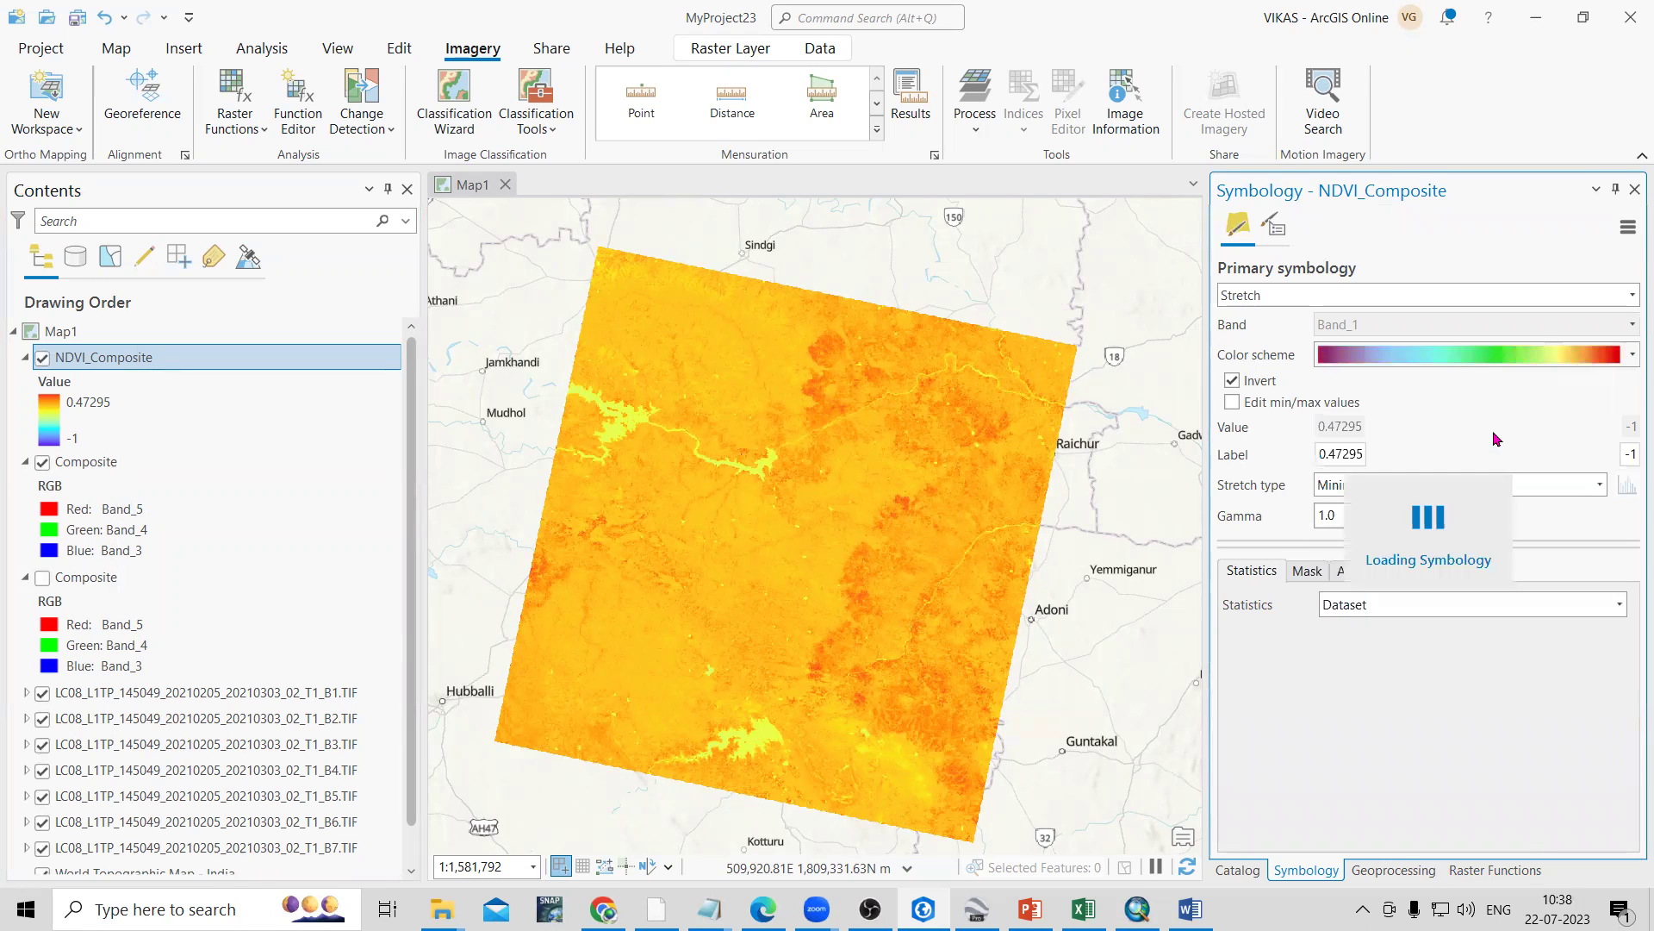
left_click(1631, 355)
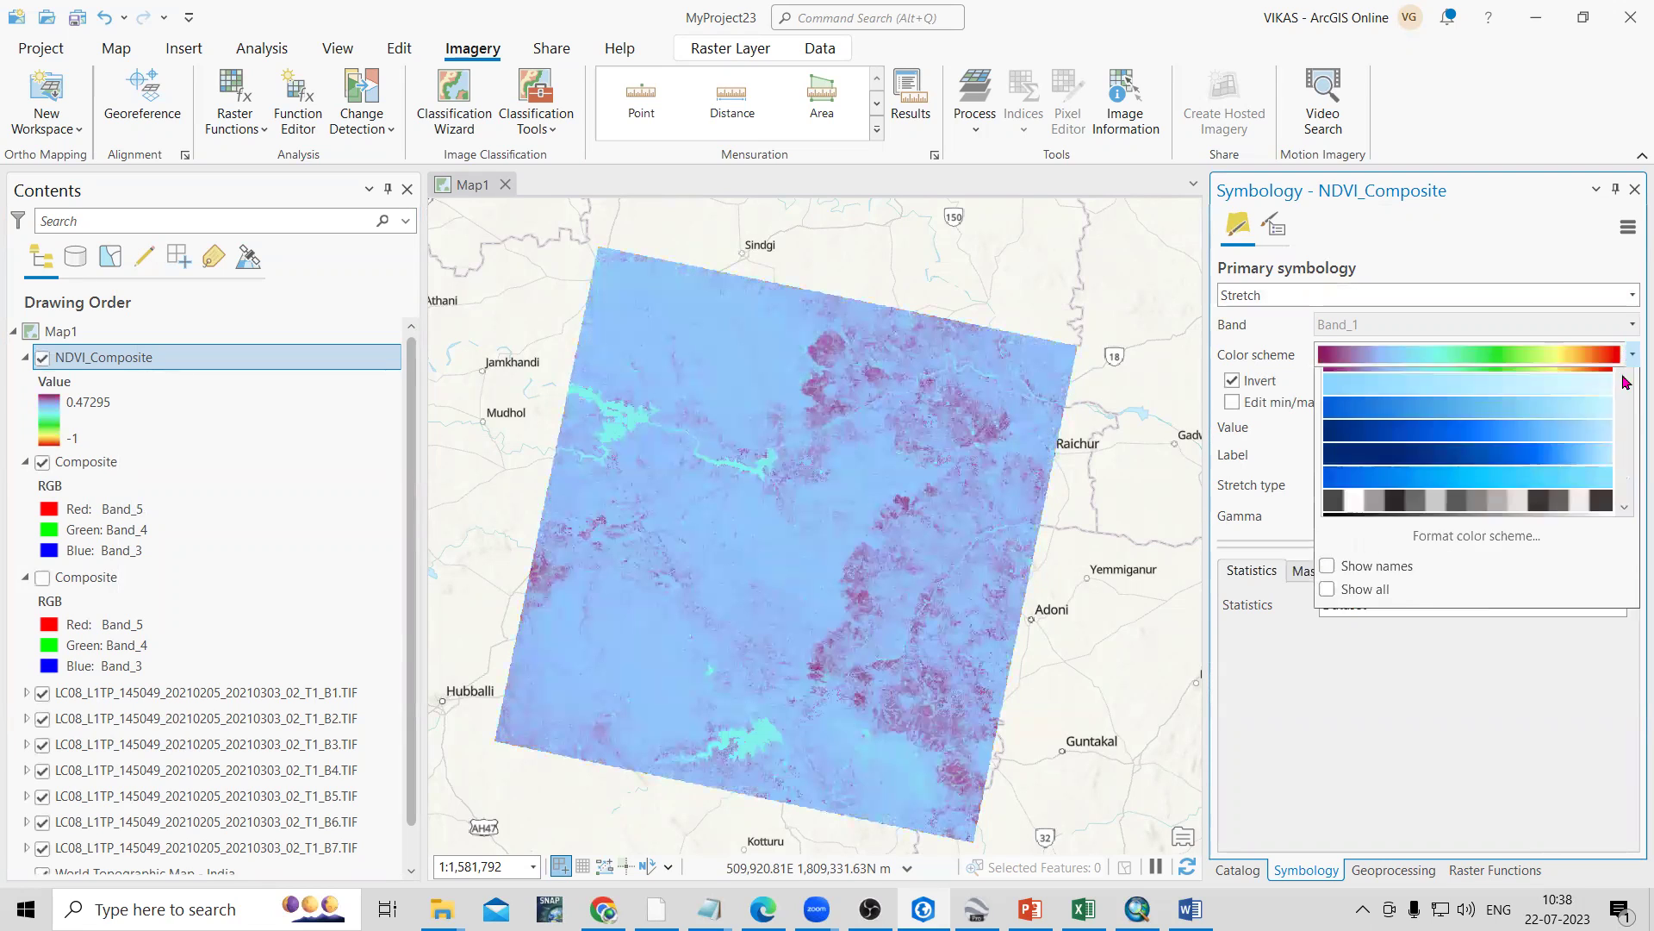
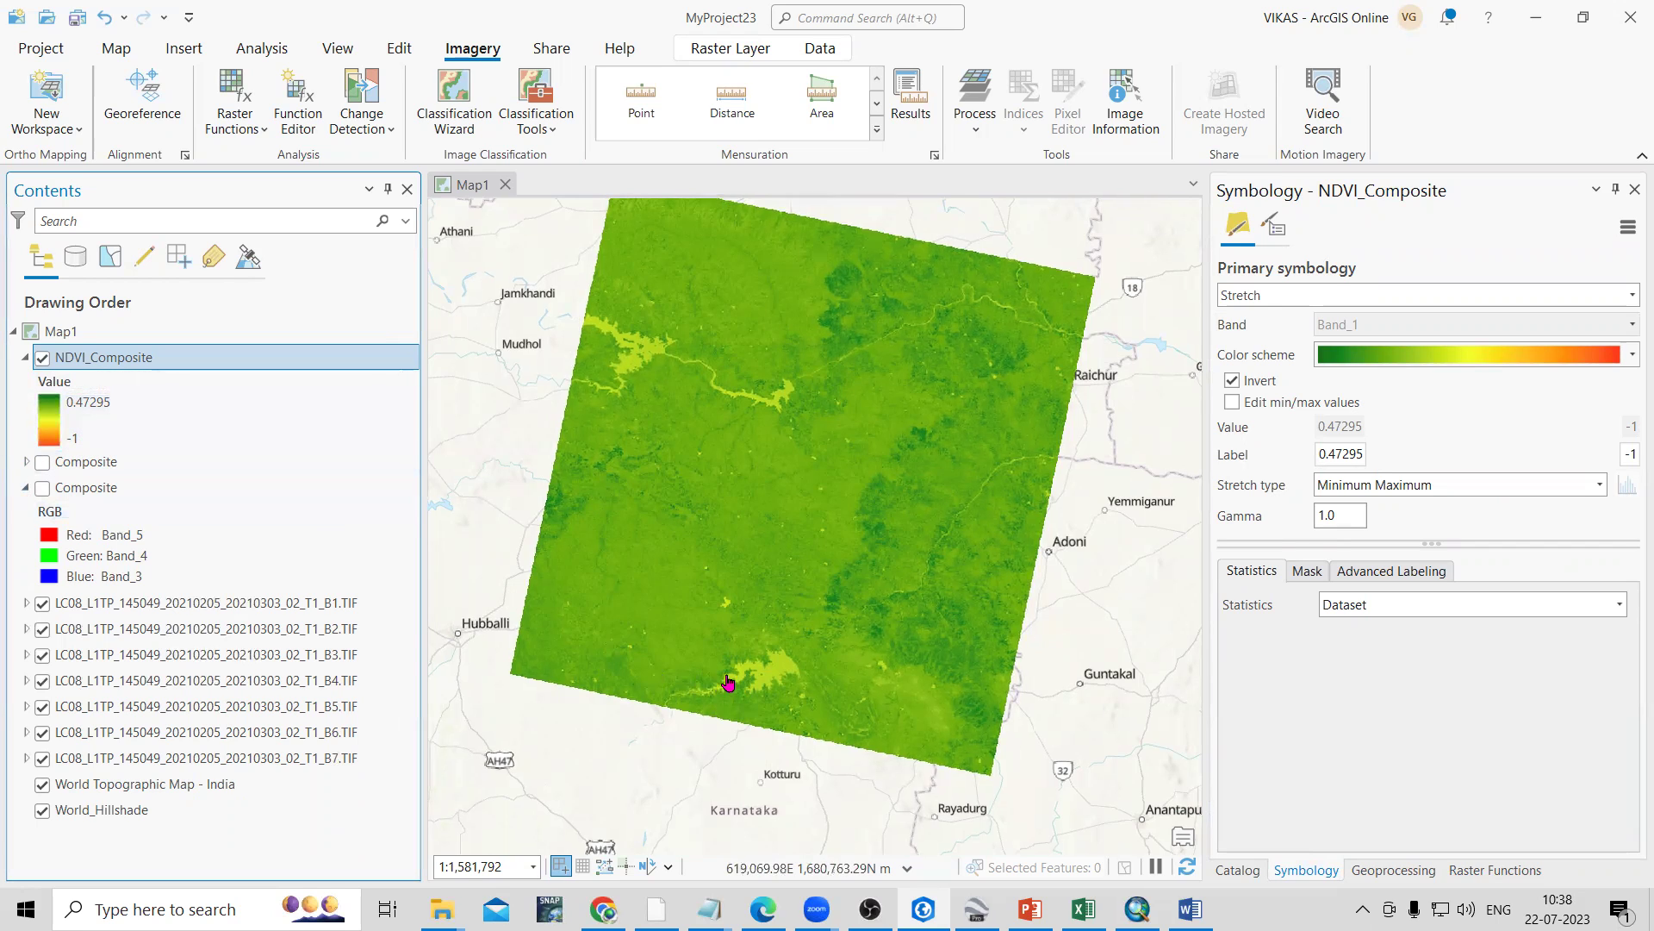
Step: Change the NDVI_Composite symbology to Classify, computing the required histogram, and set the number of classes to 4
scroll(750, 690, "up", 4)
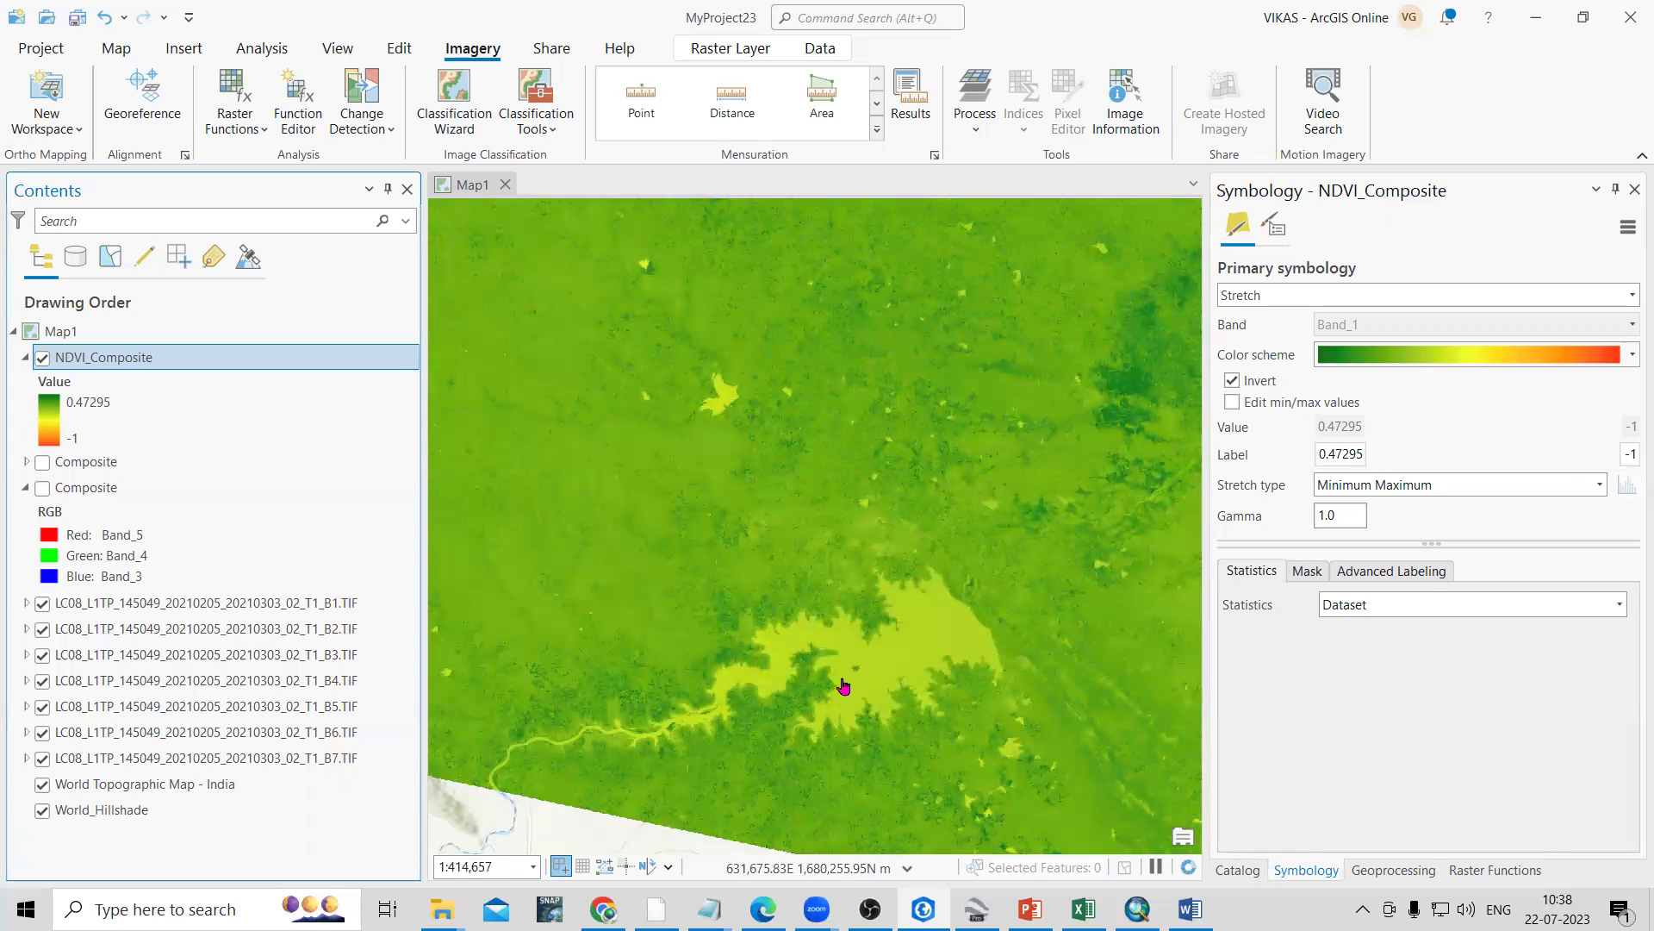
scroll(830, 689, "down", 4)
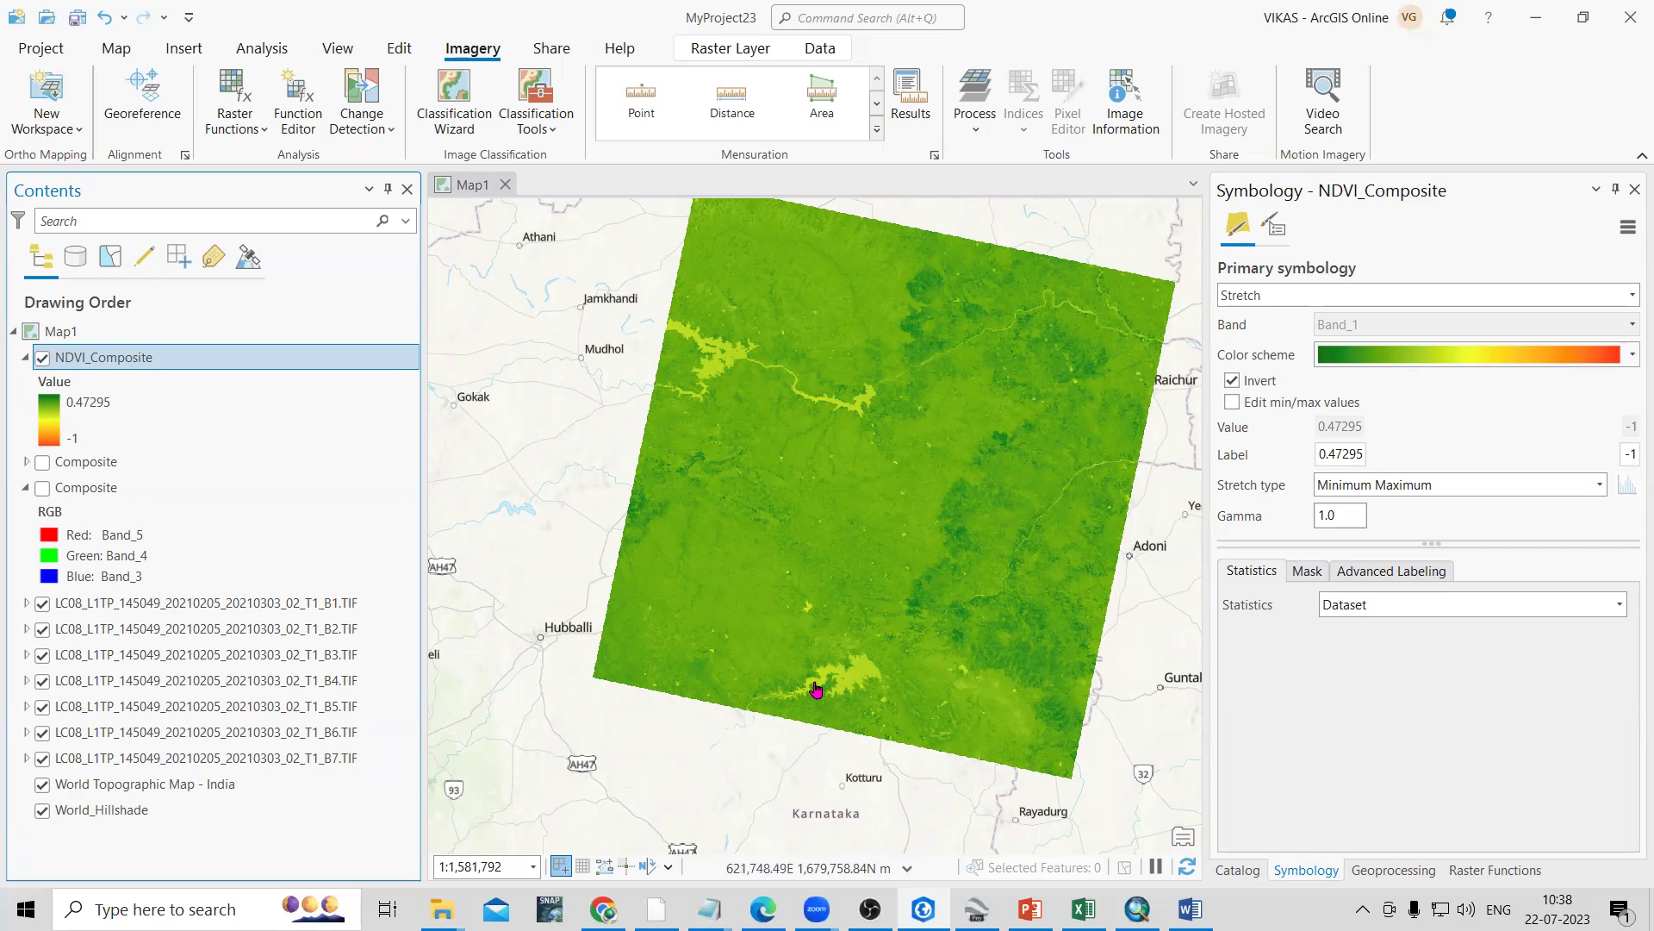
left_click(1628, 296)
left_click(1363, 450)
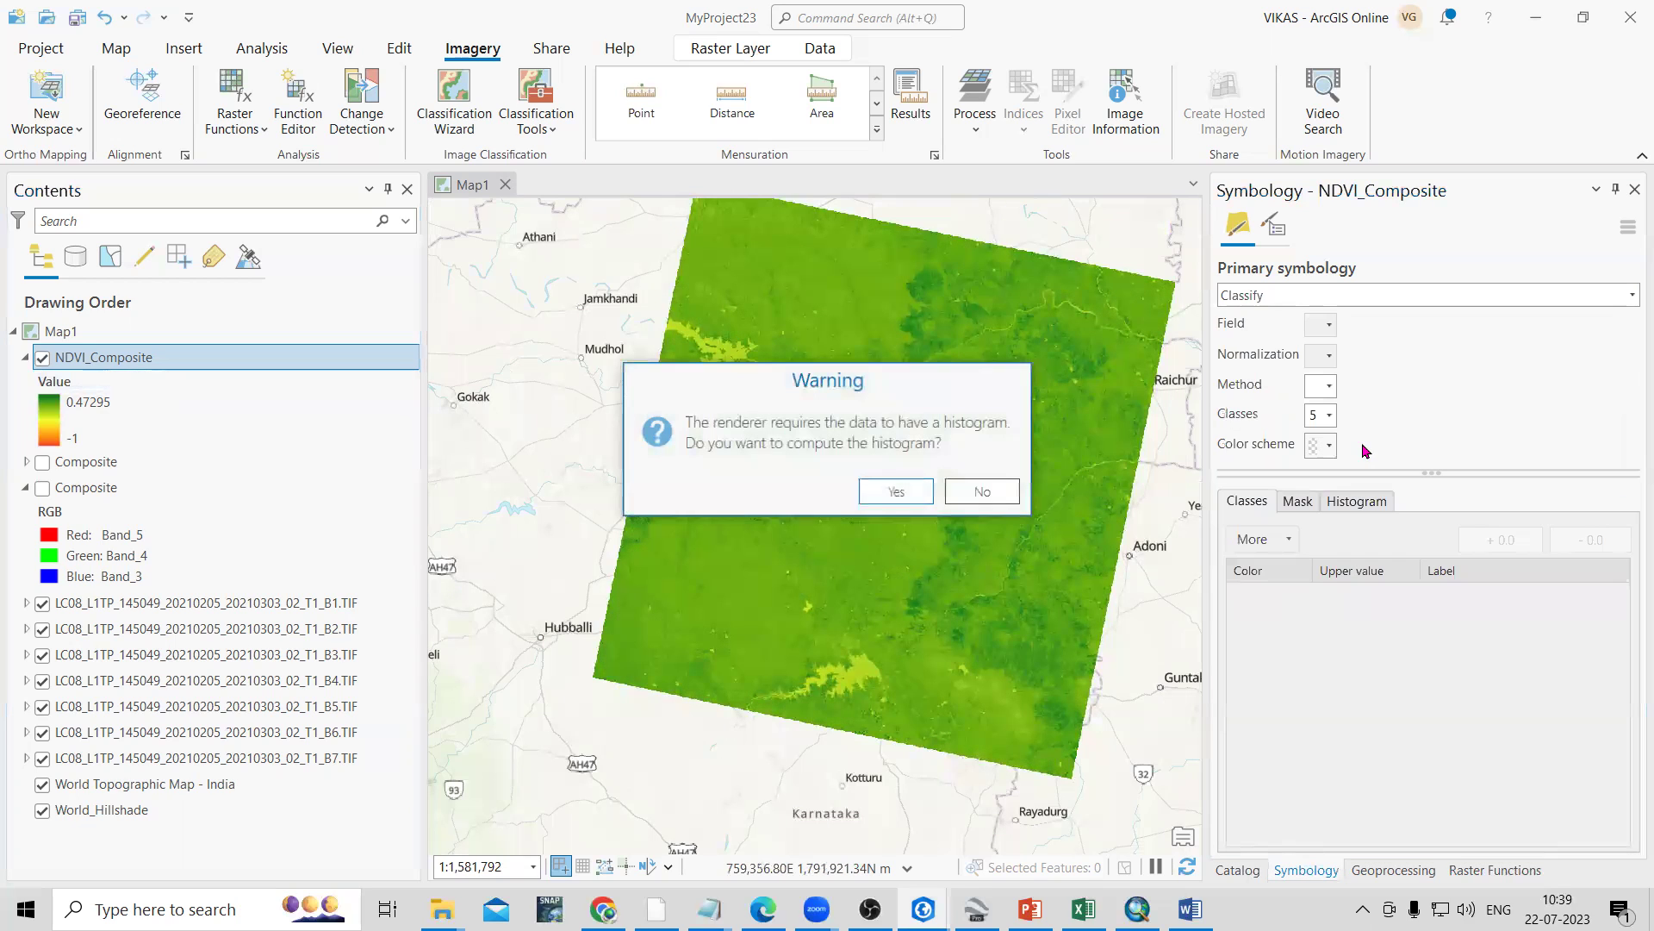
left_click(897, 492)
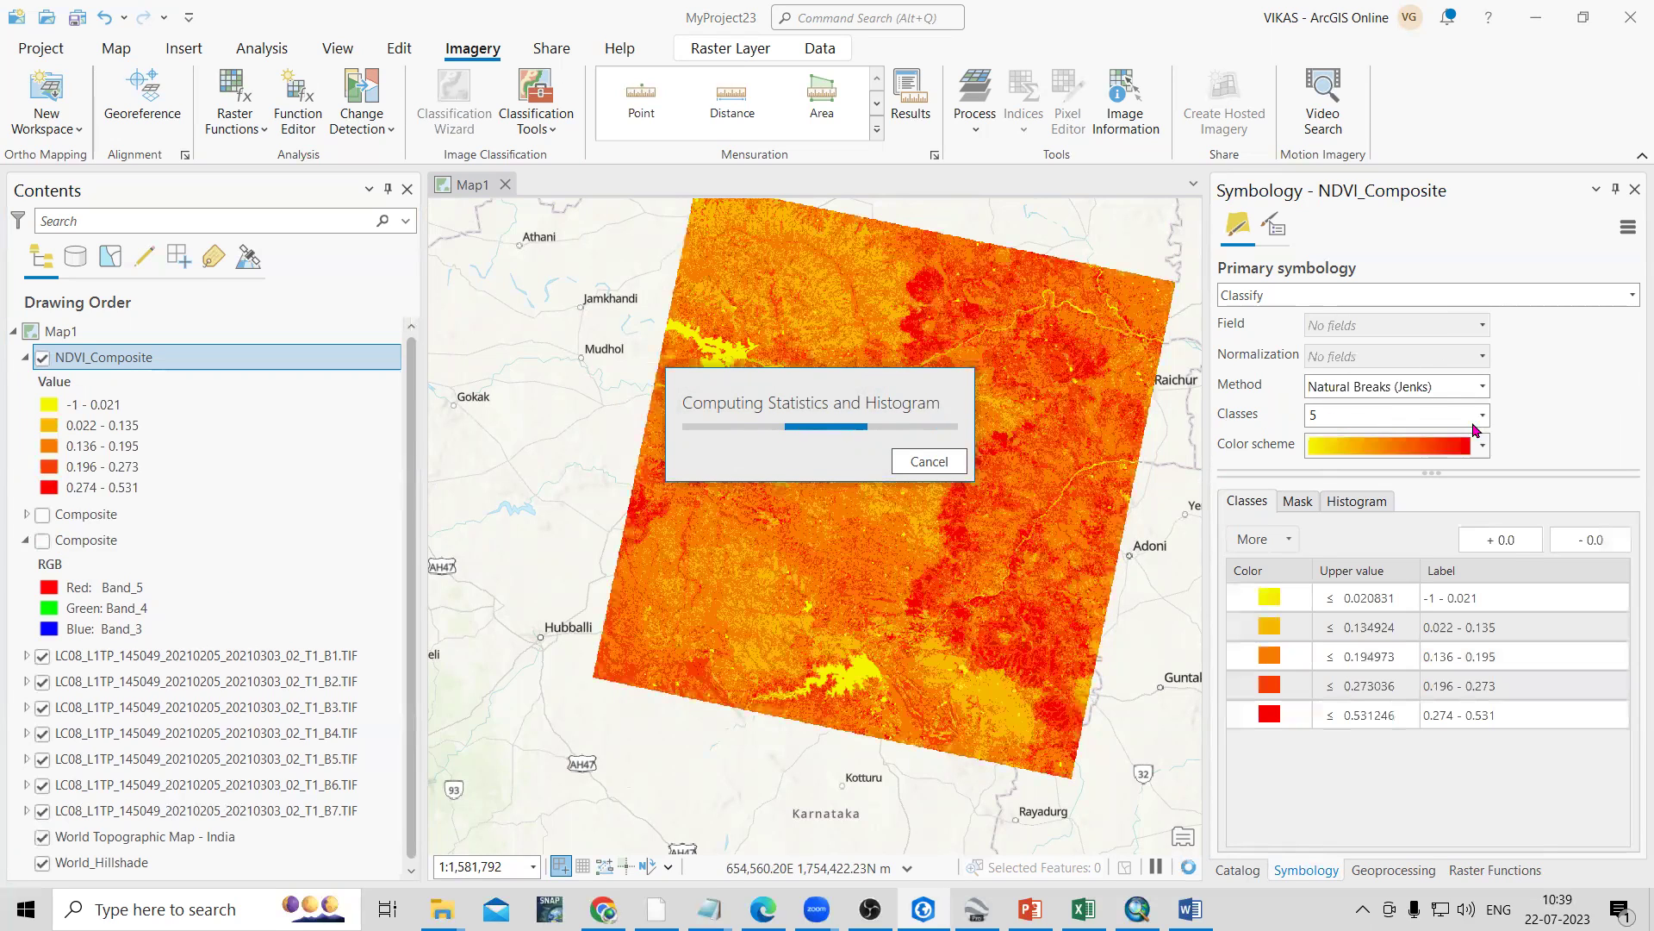
left_click(1482, 415)
scroll(1355, 527, "up", 1)
left_click(1338, 482)
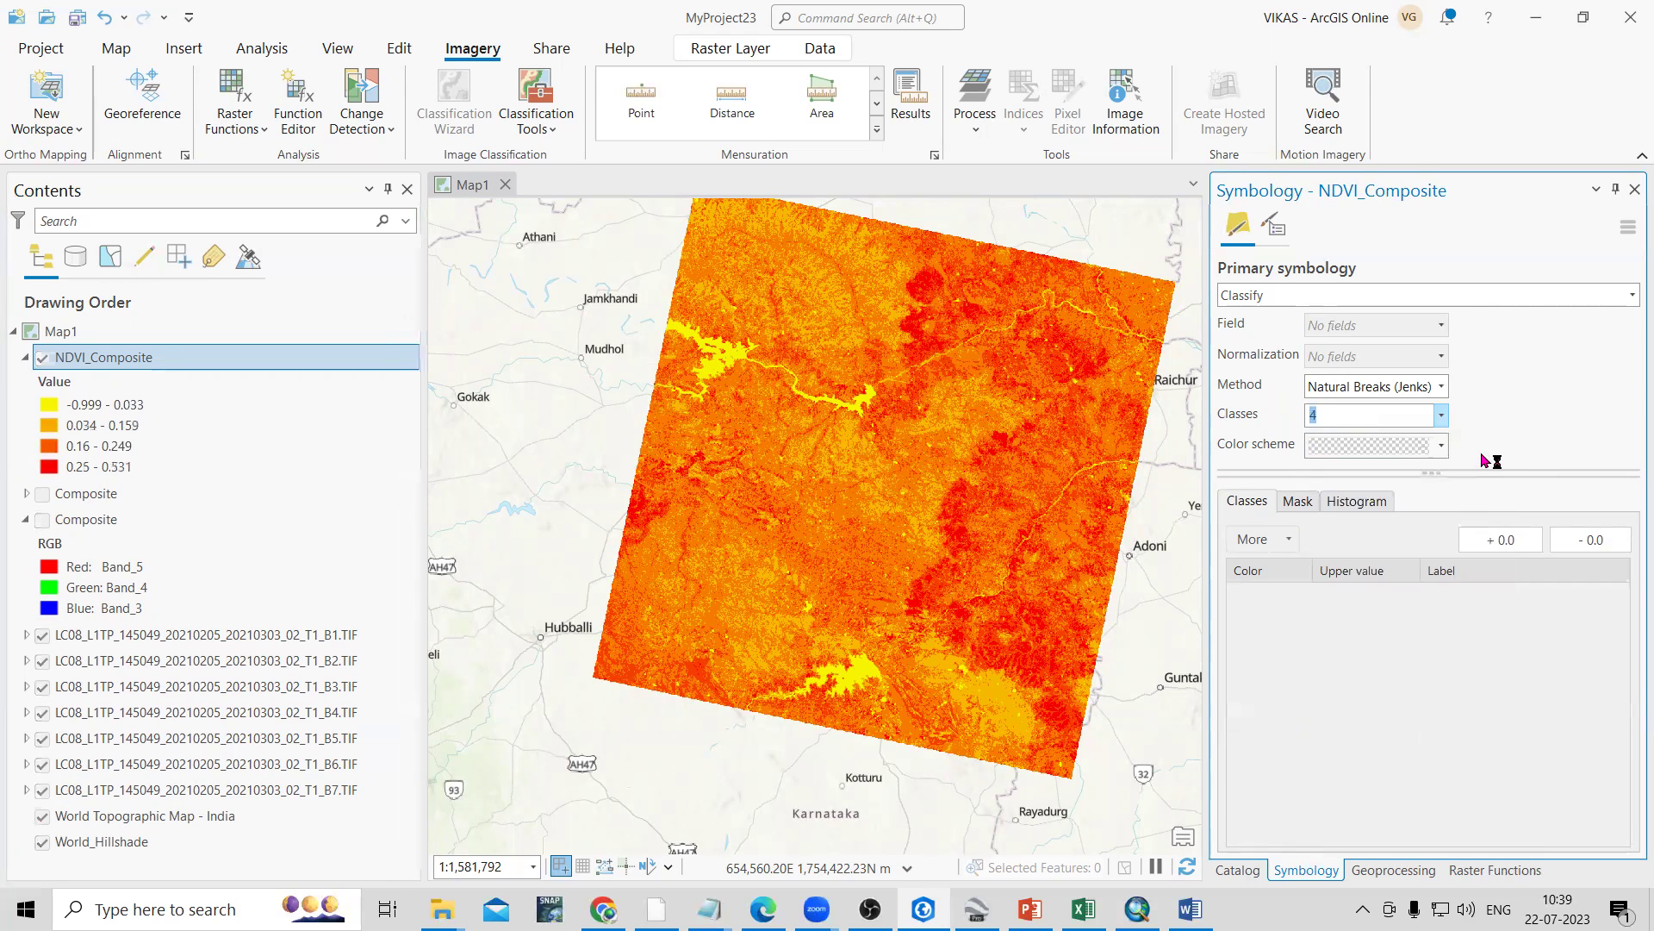
Step: Apply the green-yellow-red colour scheme to the four NDVI classes
left_click(1482, 446)
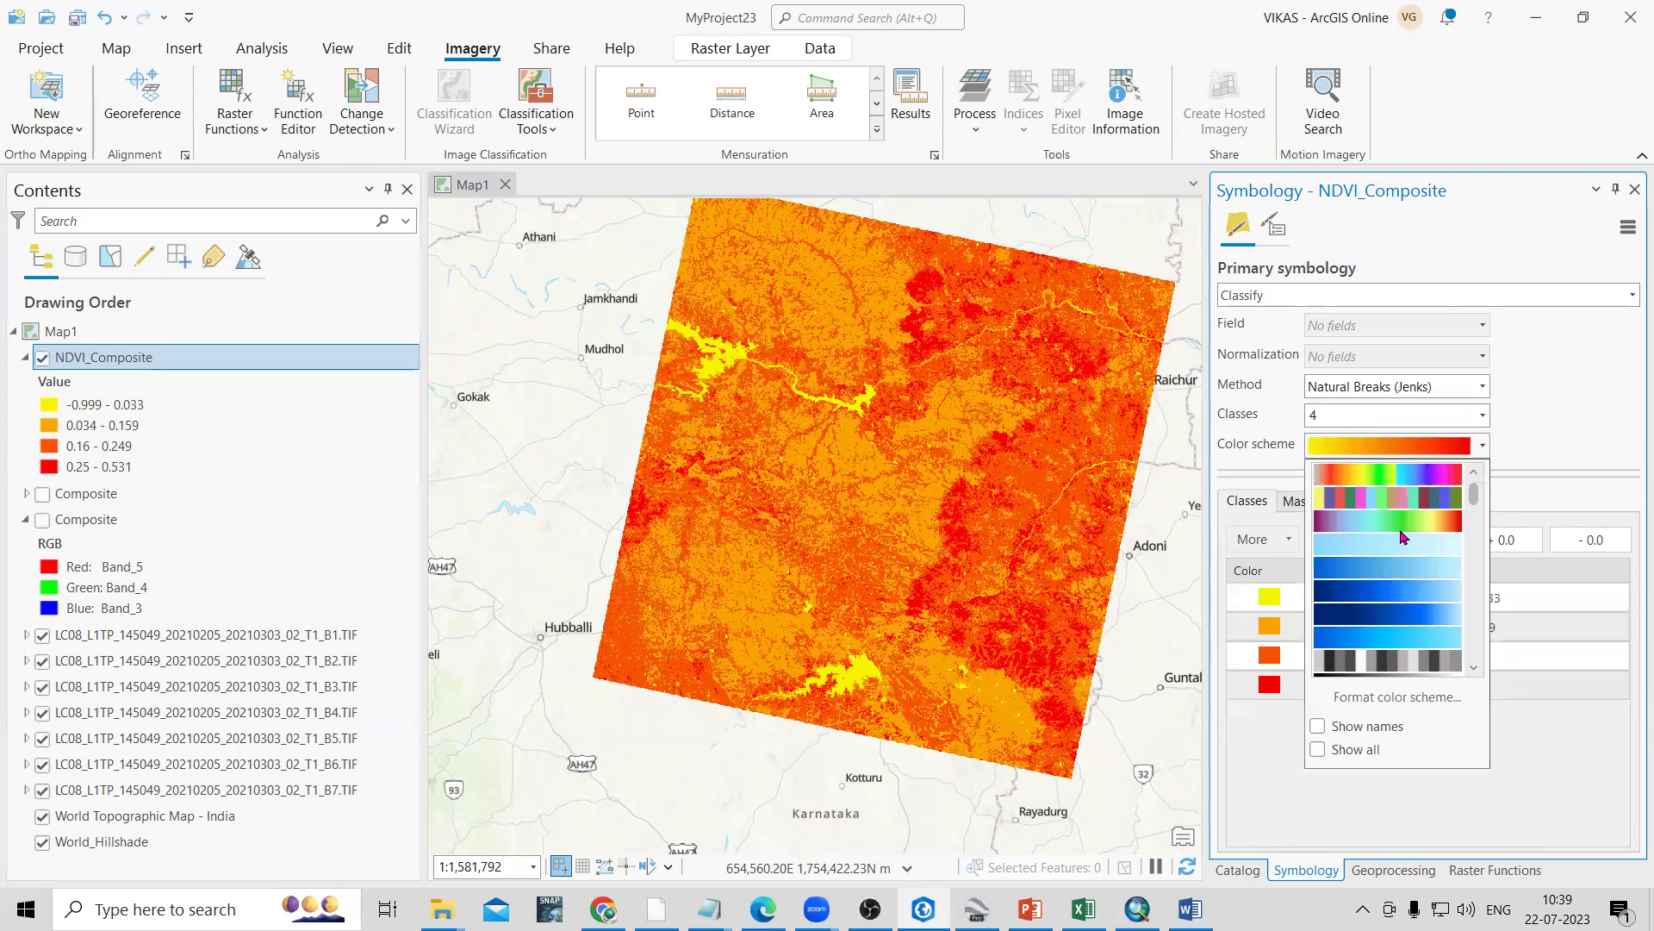
scroll(1397, 536, "down", 2)
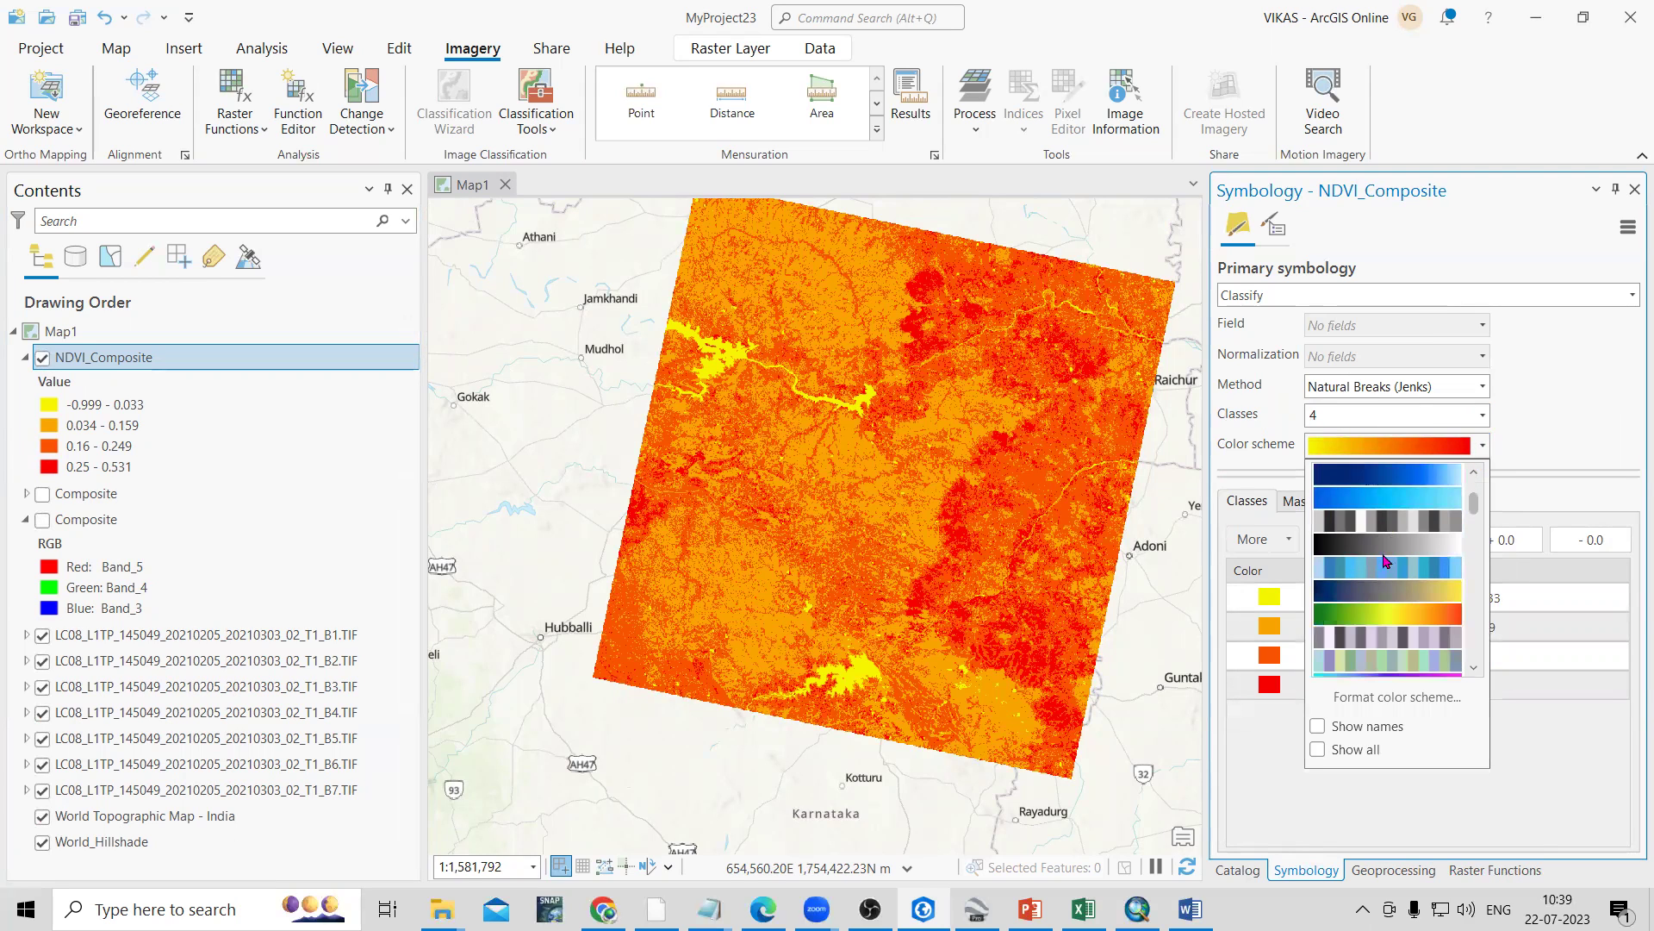
left_click(1366, 618)
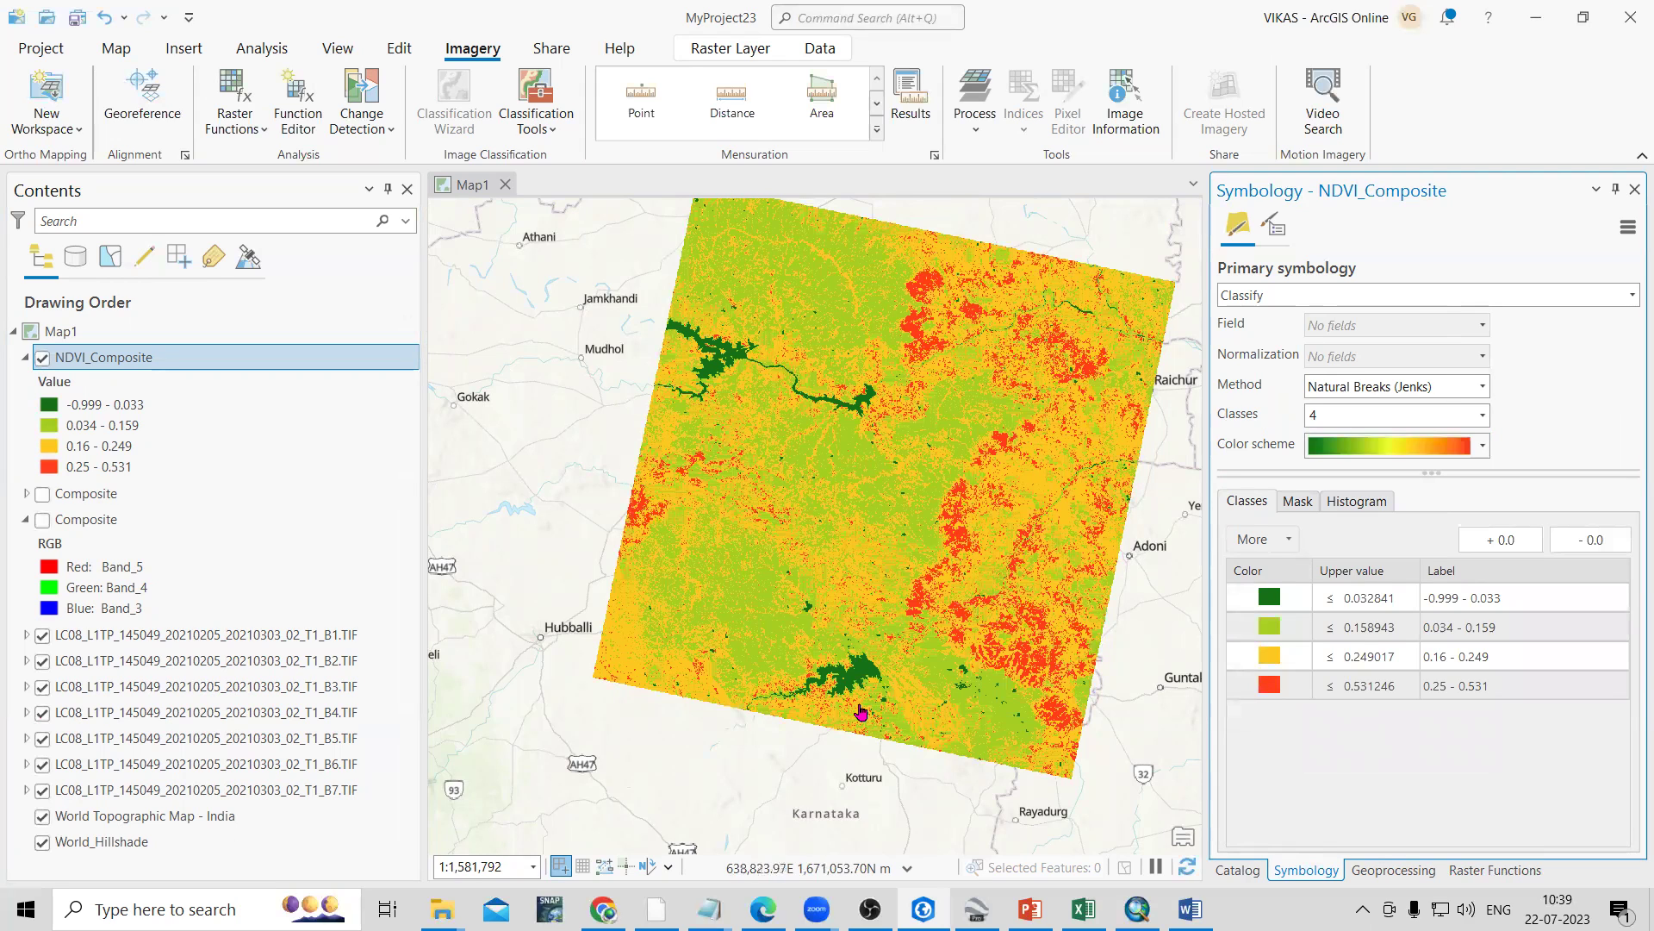
Step: Examine the classified NDVI map around the southern reservoir and the red highest-value areas against the class ranges
scroll(849, 694, "up", 1)
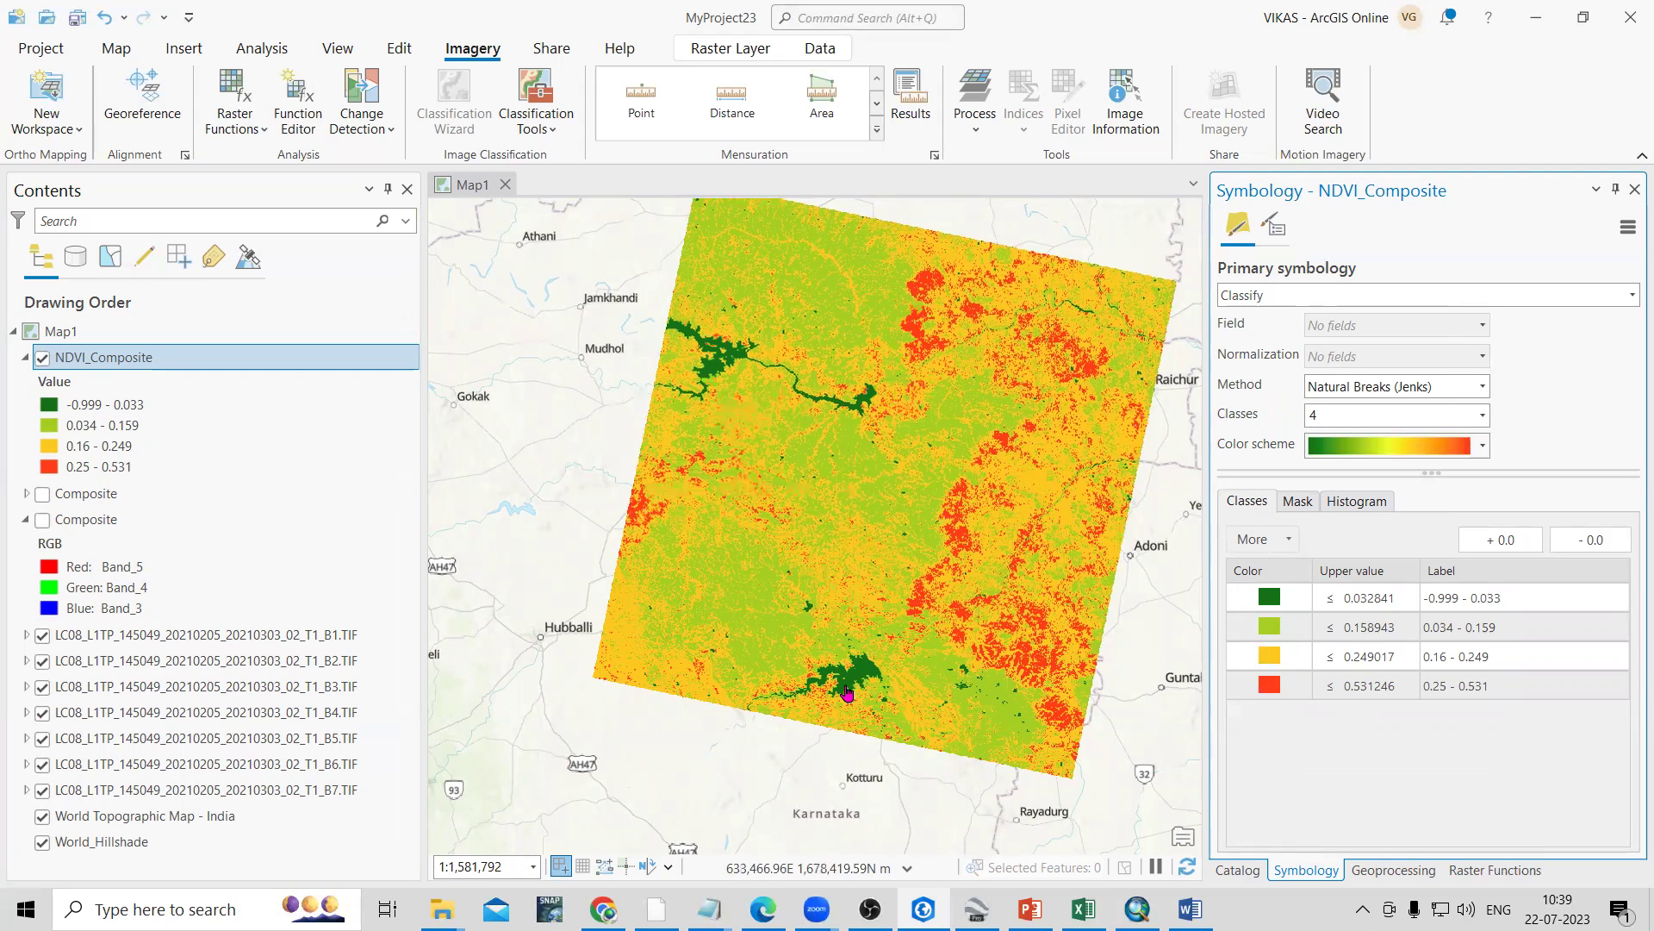
scroll(848, 694, "up", 2)
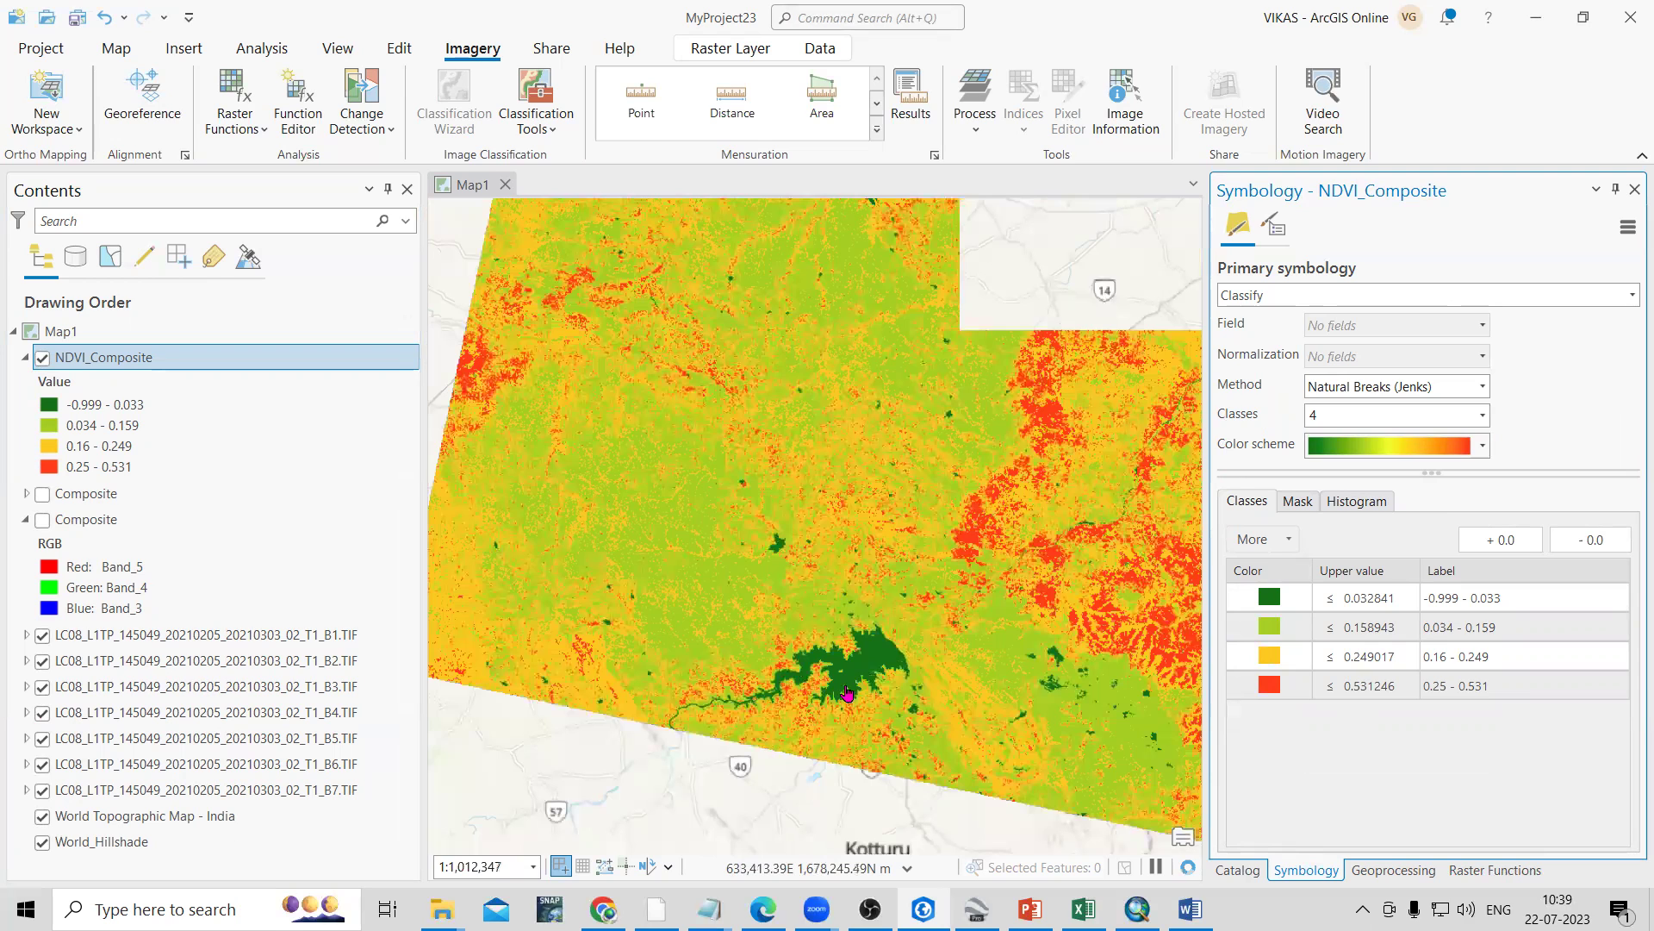
left_click(119, 408)
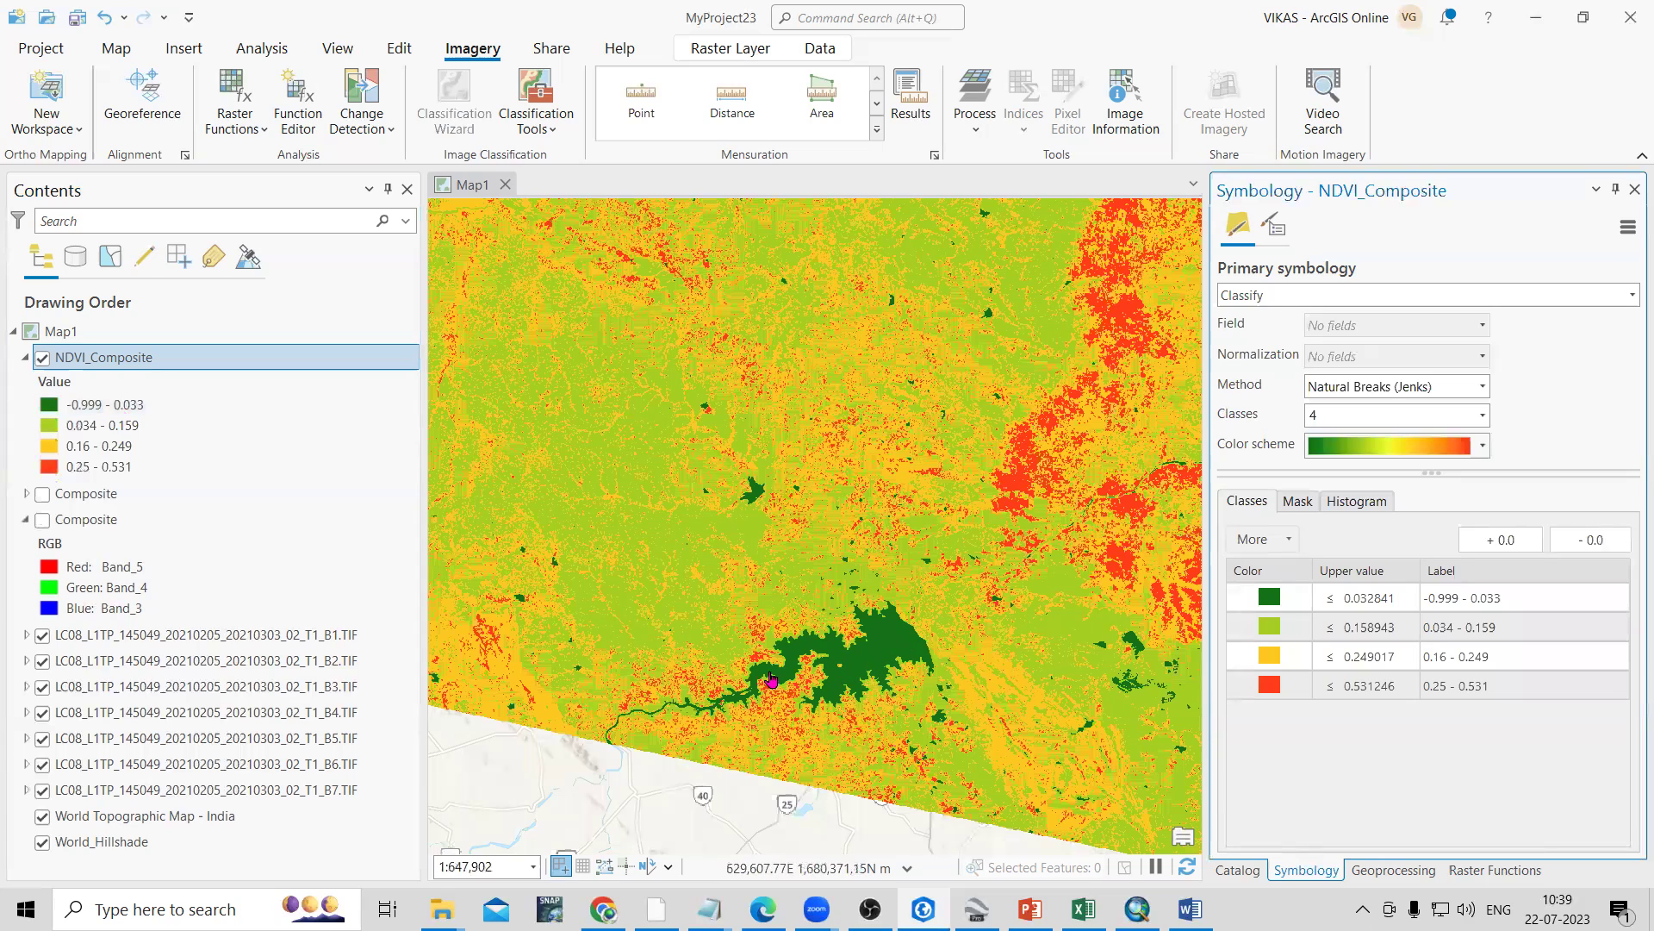
scroll(440, 636, "down", 1)
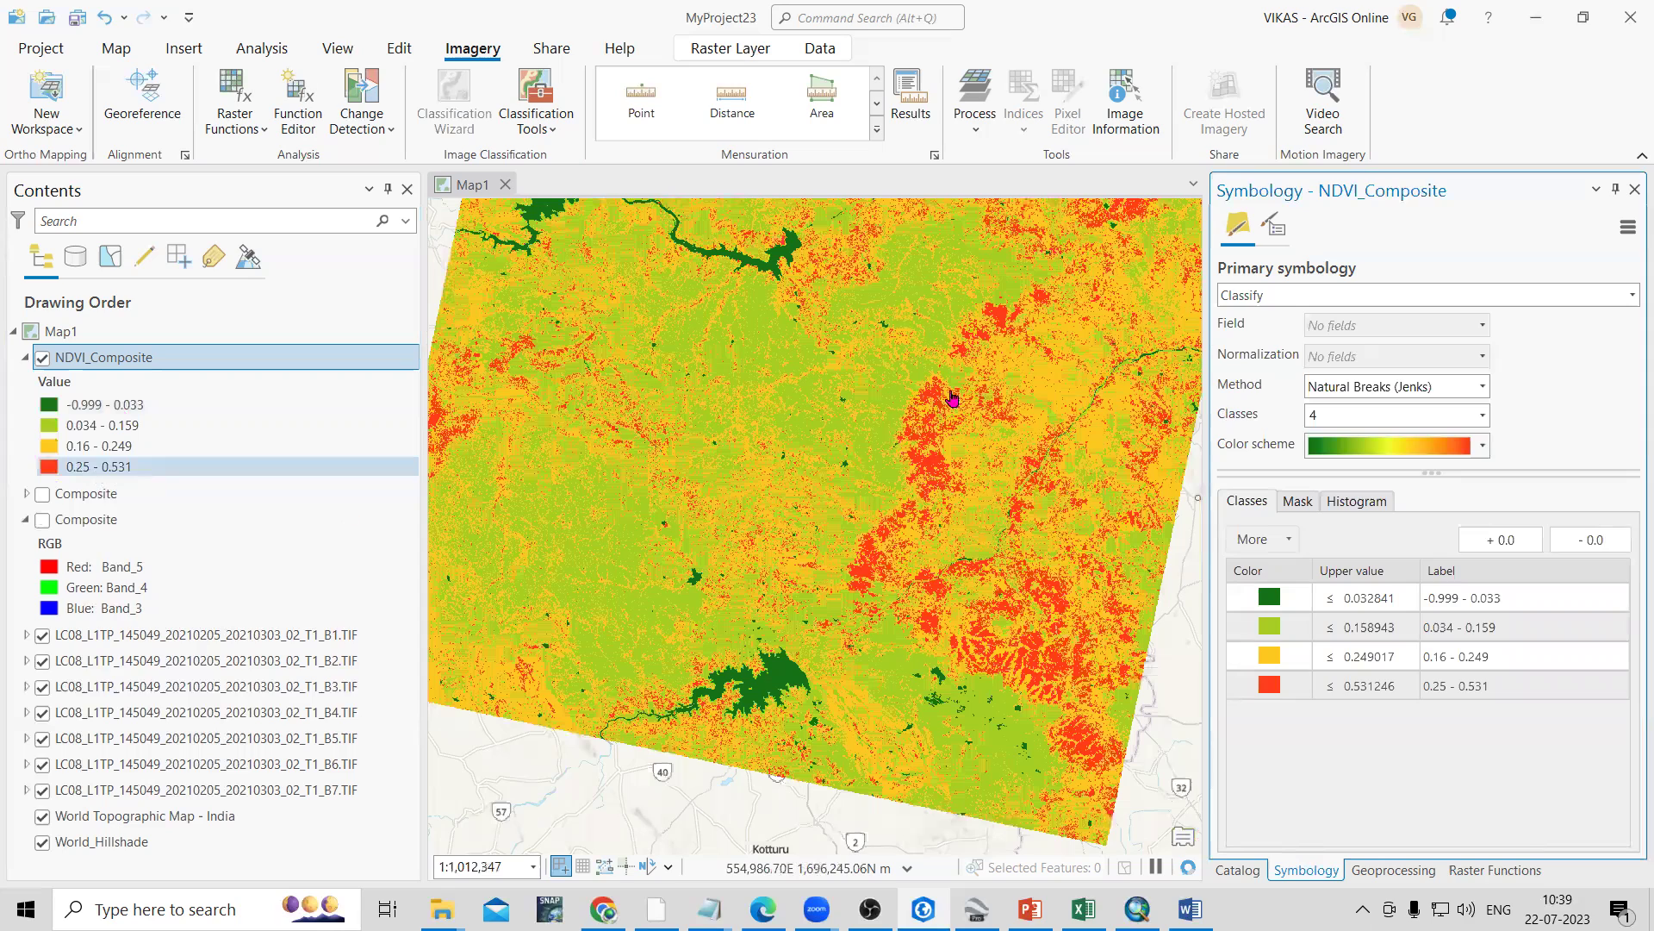
scroll(910, 452, "up", 3)
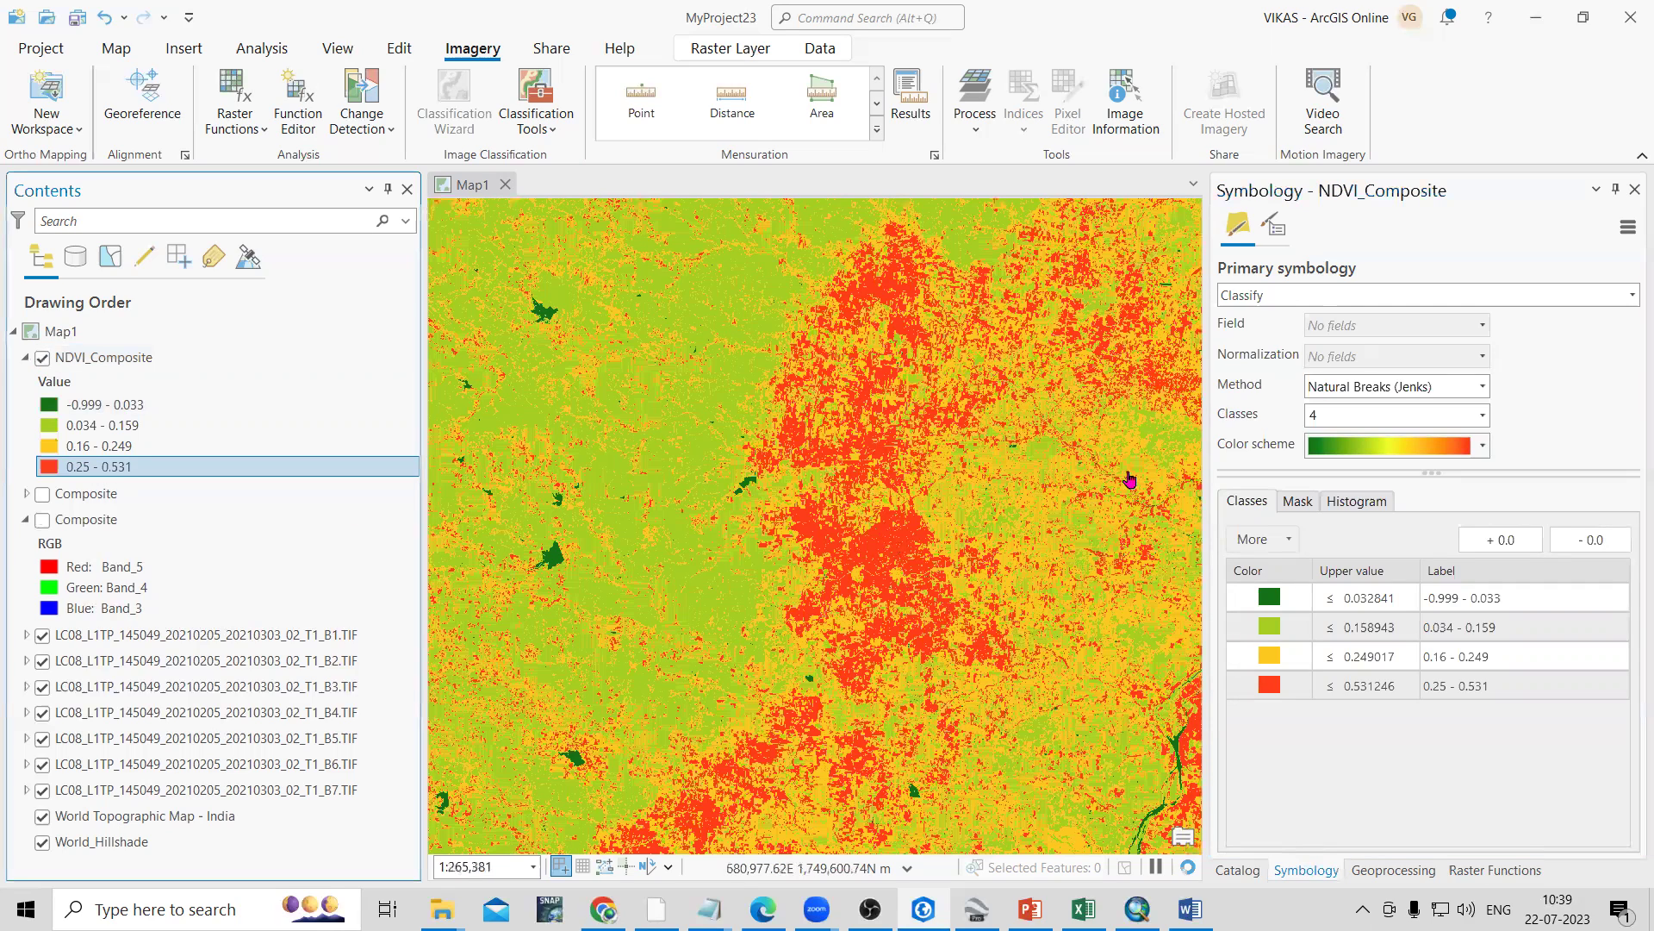
scroll(1093, 647, "down", 2)
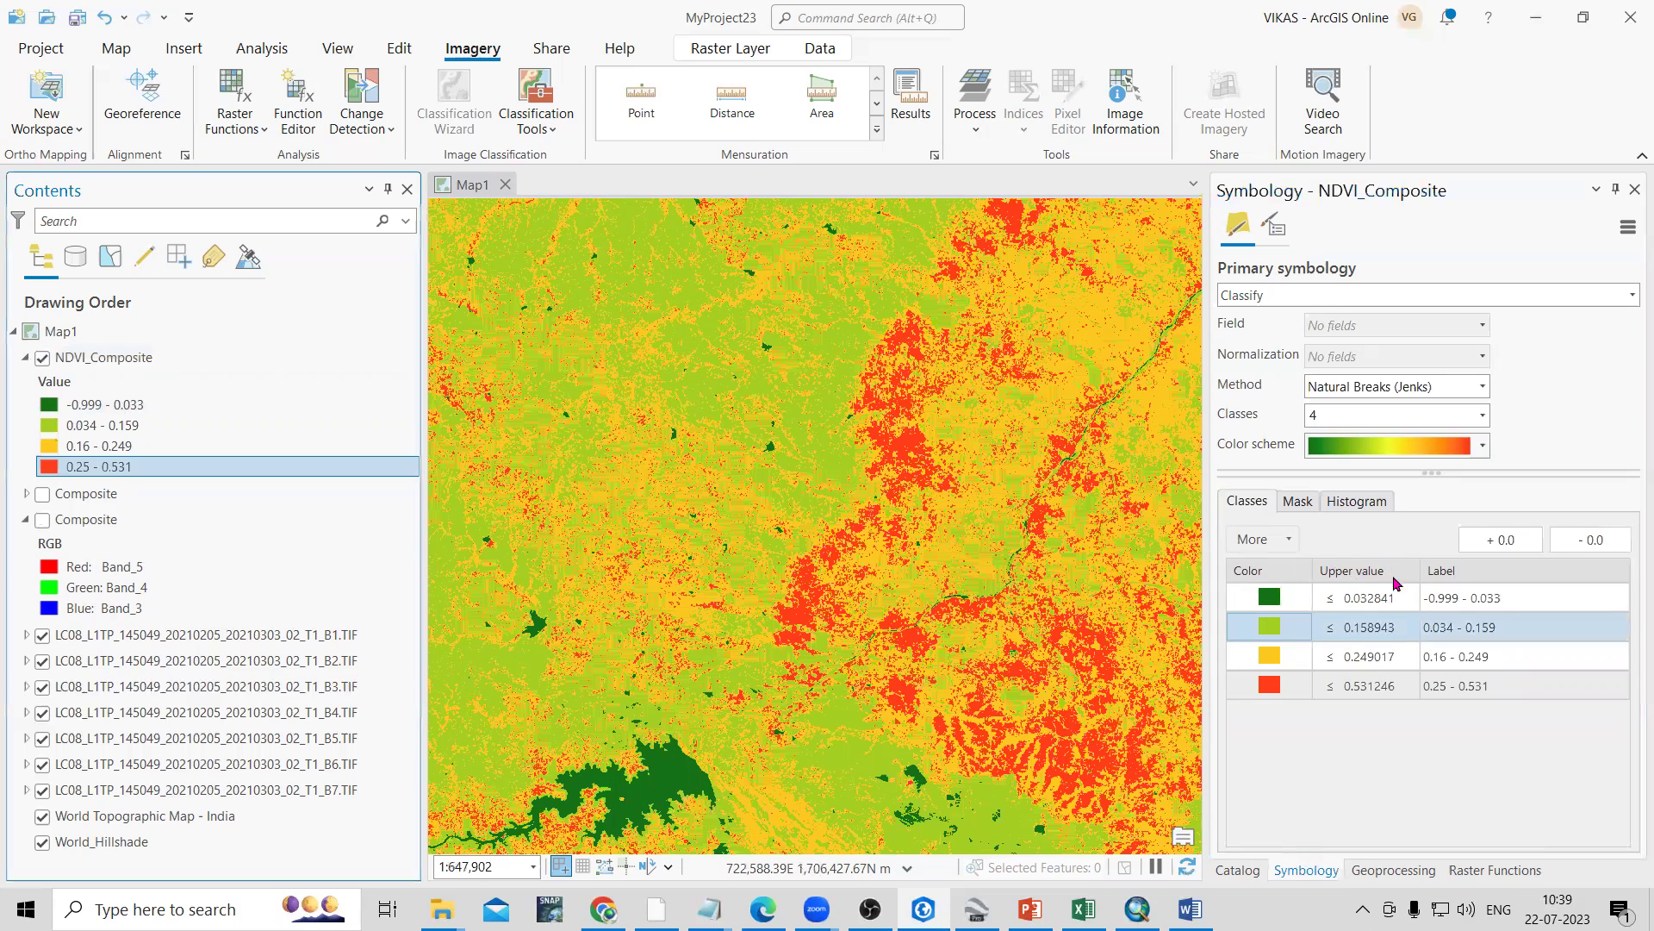
Step: Switch to the Word document, review the NDVI plant-health value ranges, and return to ArcGIS Pro
key("alt+Tab")
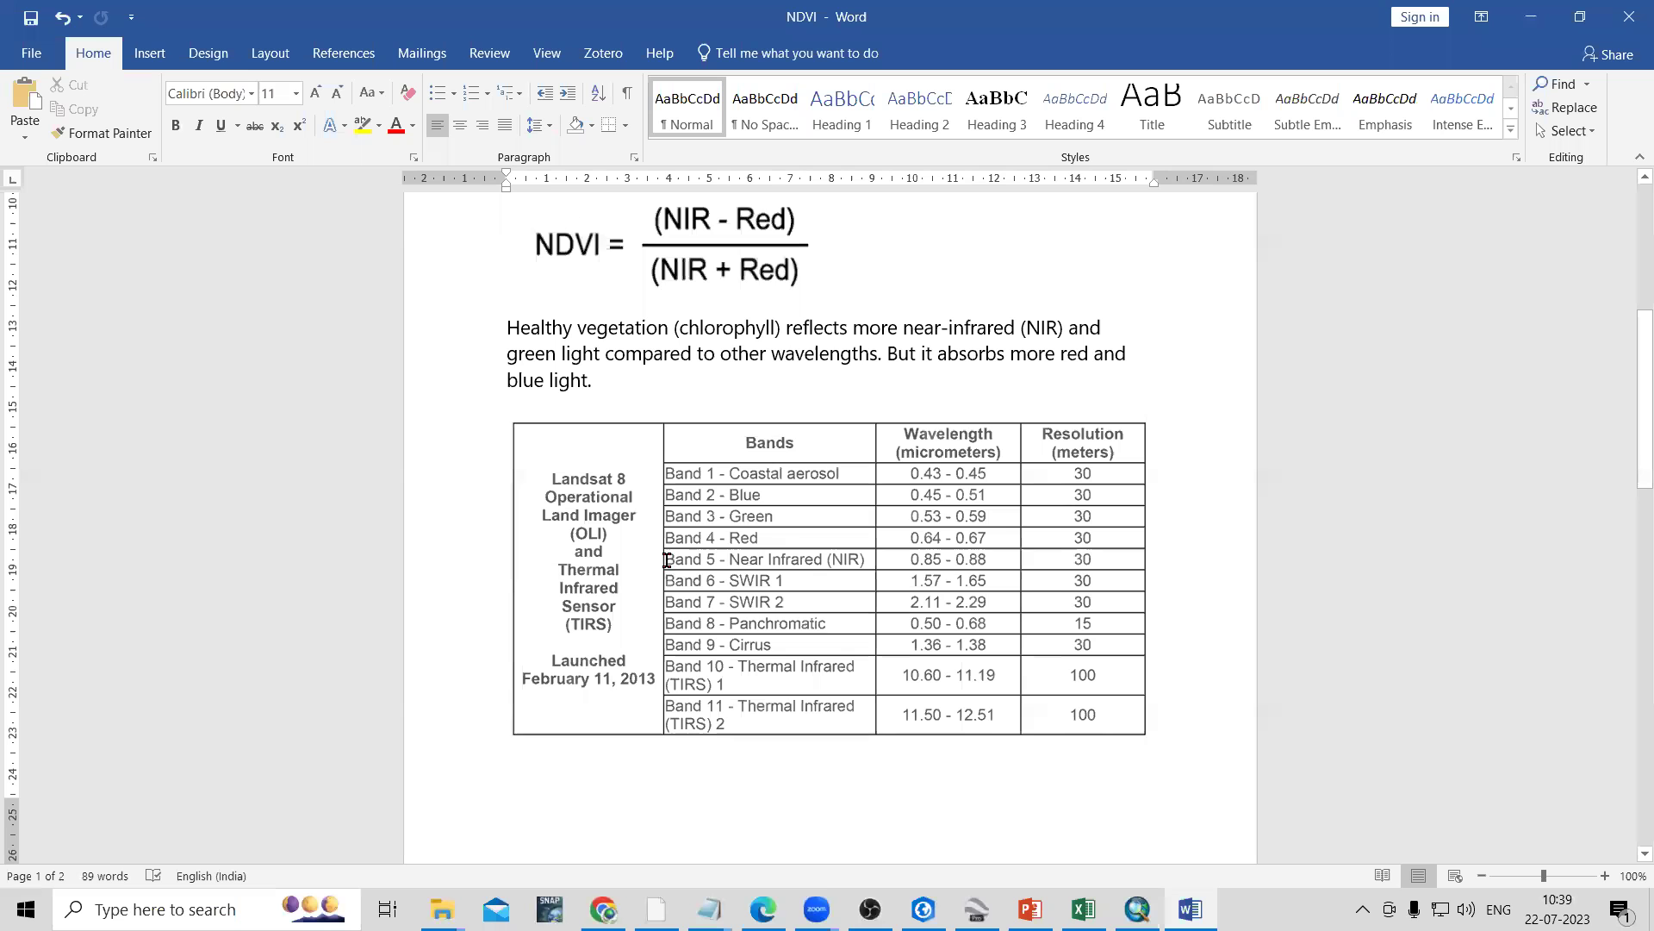
scroll(552, 577, "down", 8)
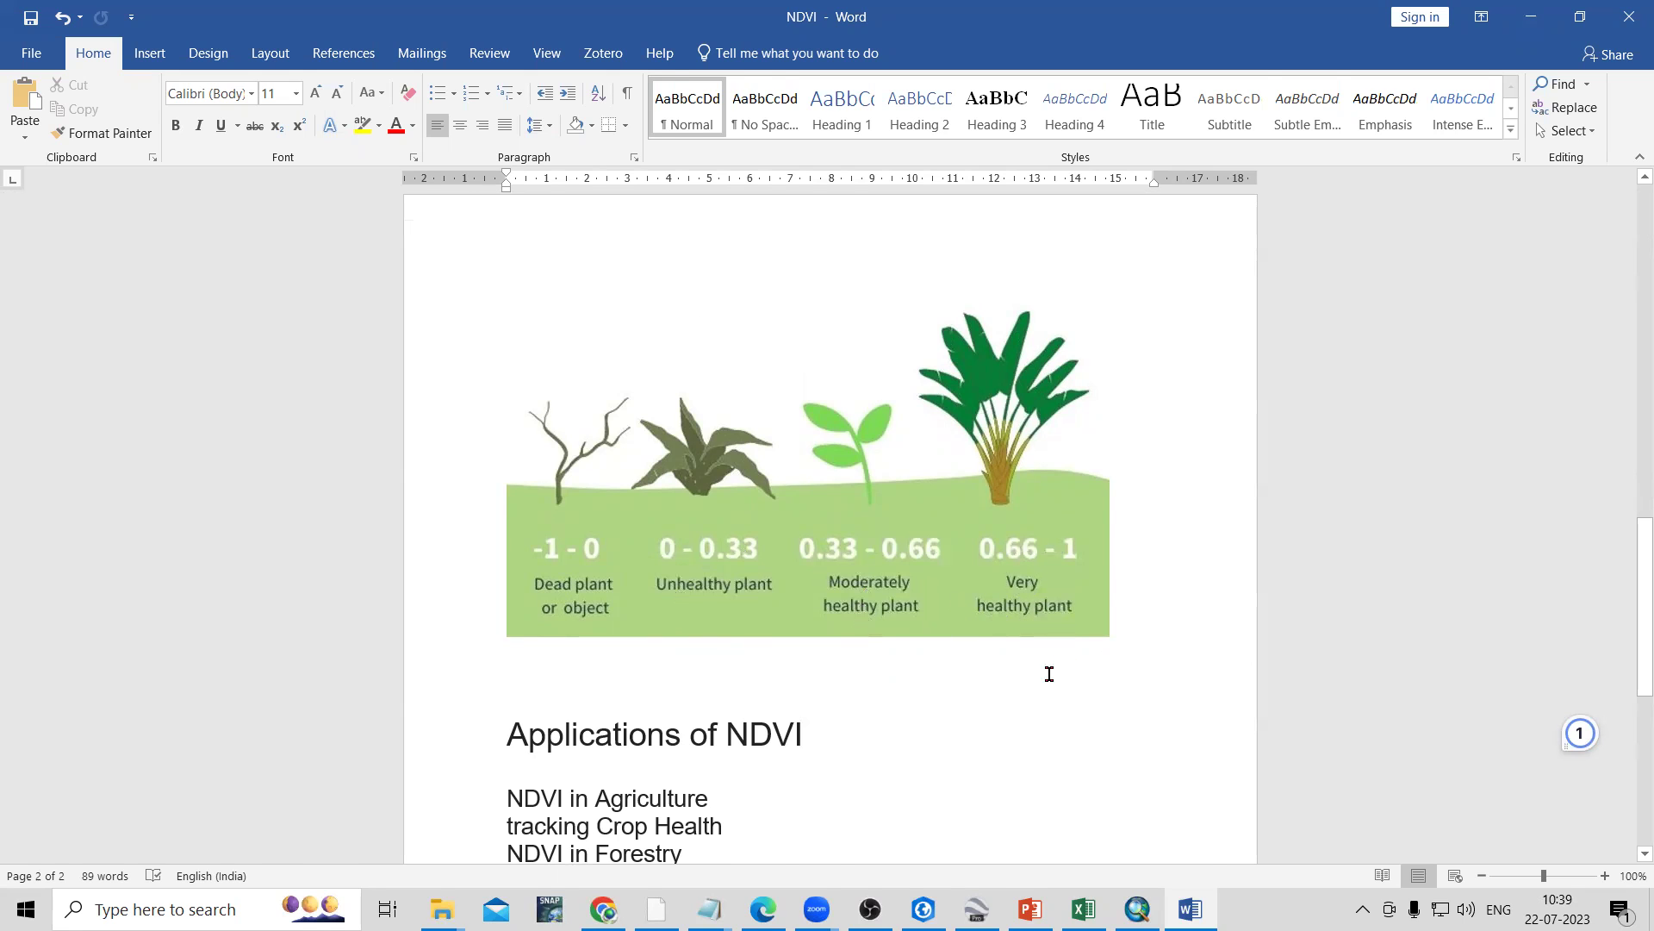
key("alt+Tab")
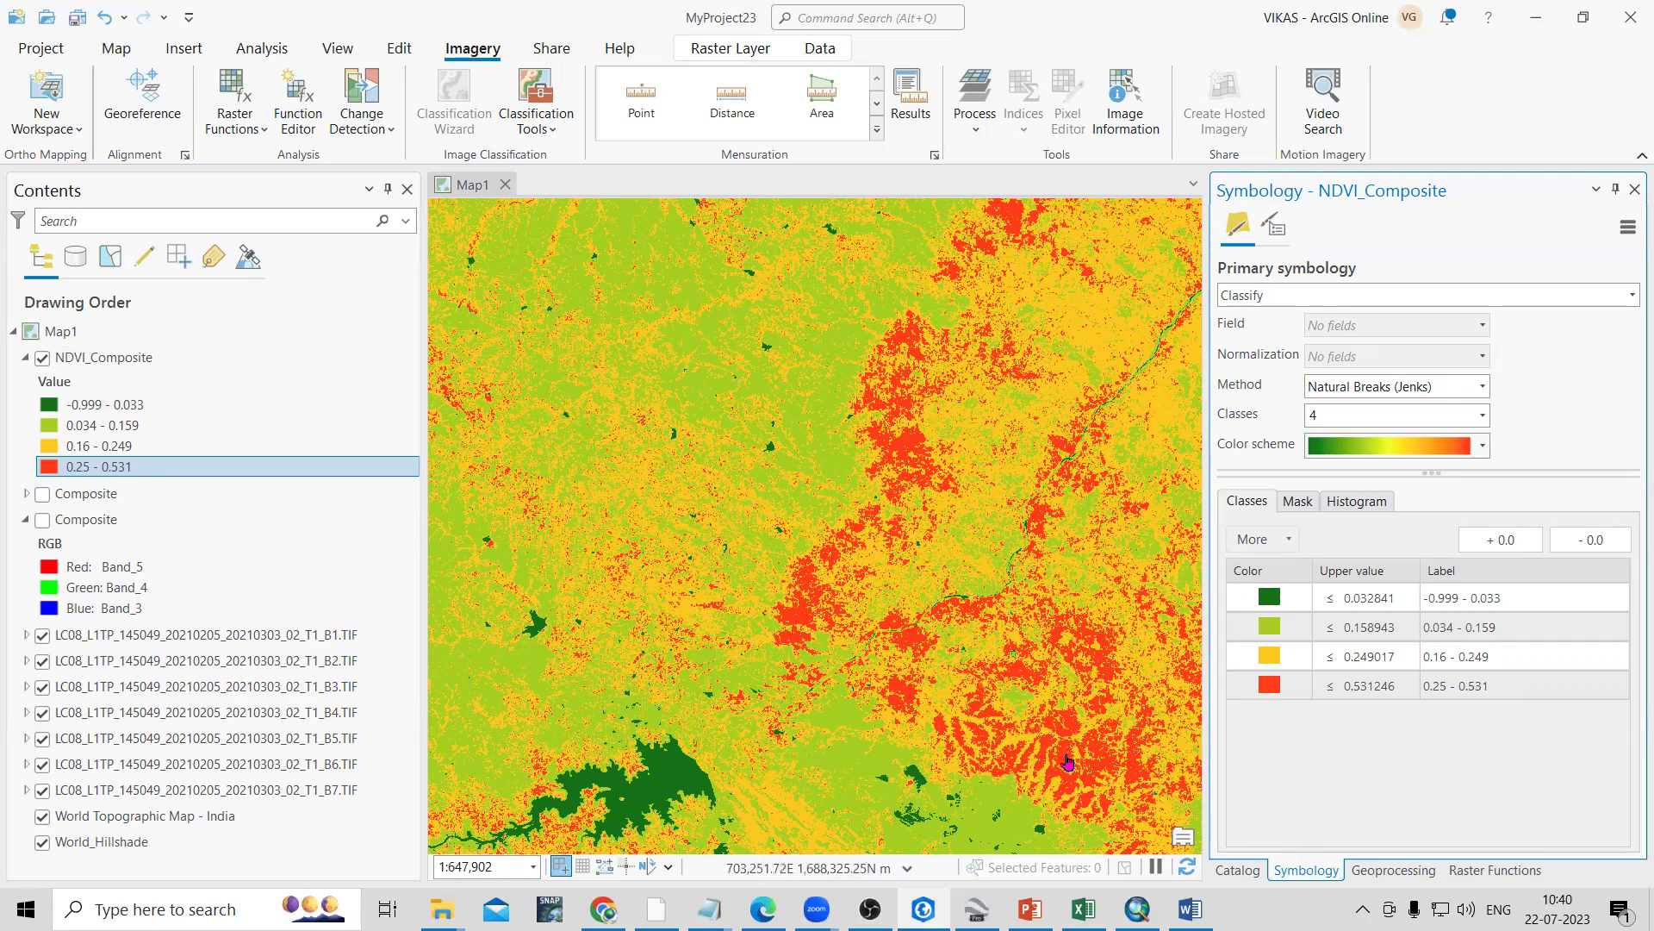
Step: Hide the NDVI_Composite layer, the single-band B1 to B7 rasters and the World Topographic Map
left_click_drag(1060, 720, 1045, 762)
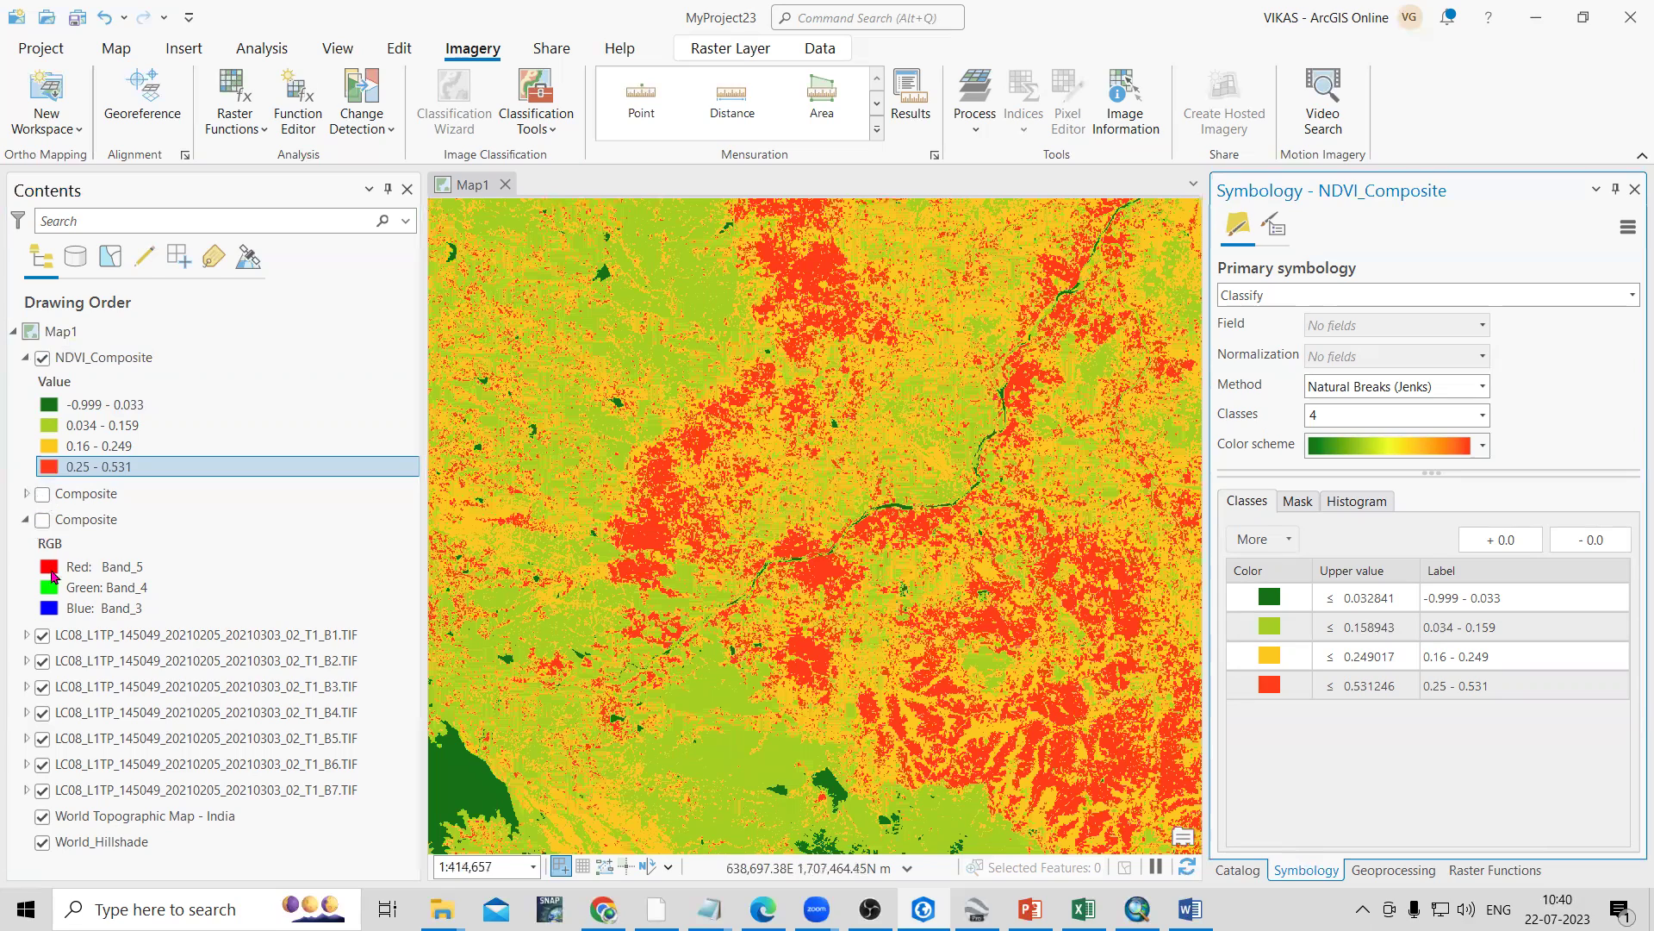
key("space")
key("space")
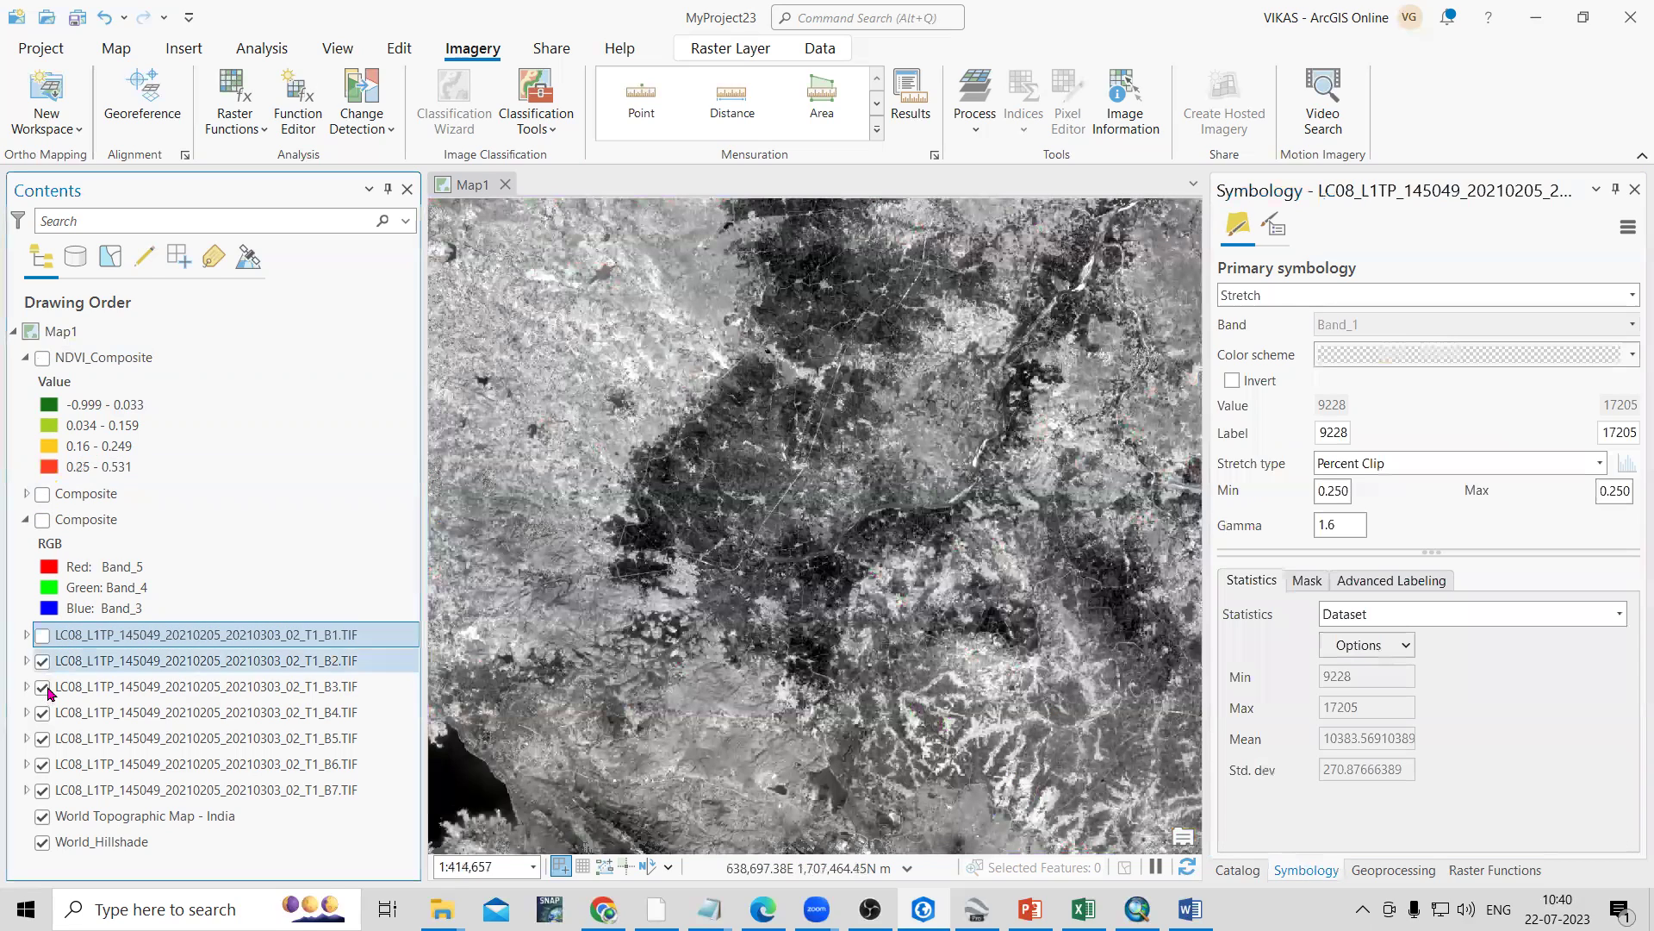
left_click(49, 730)
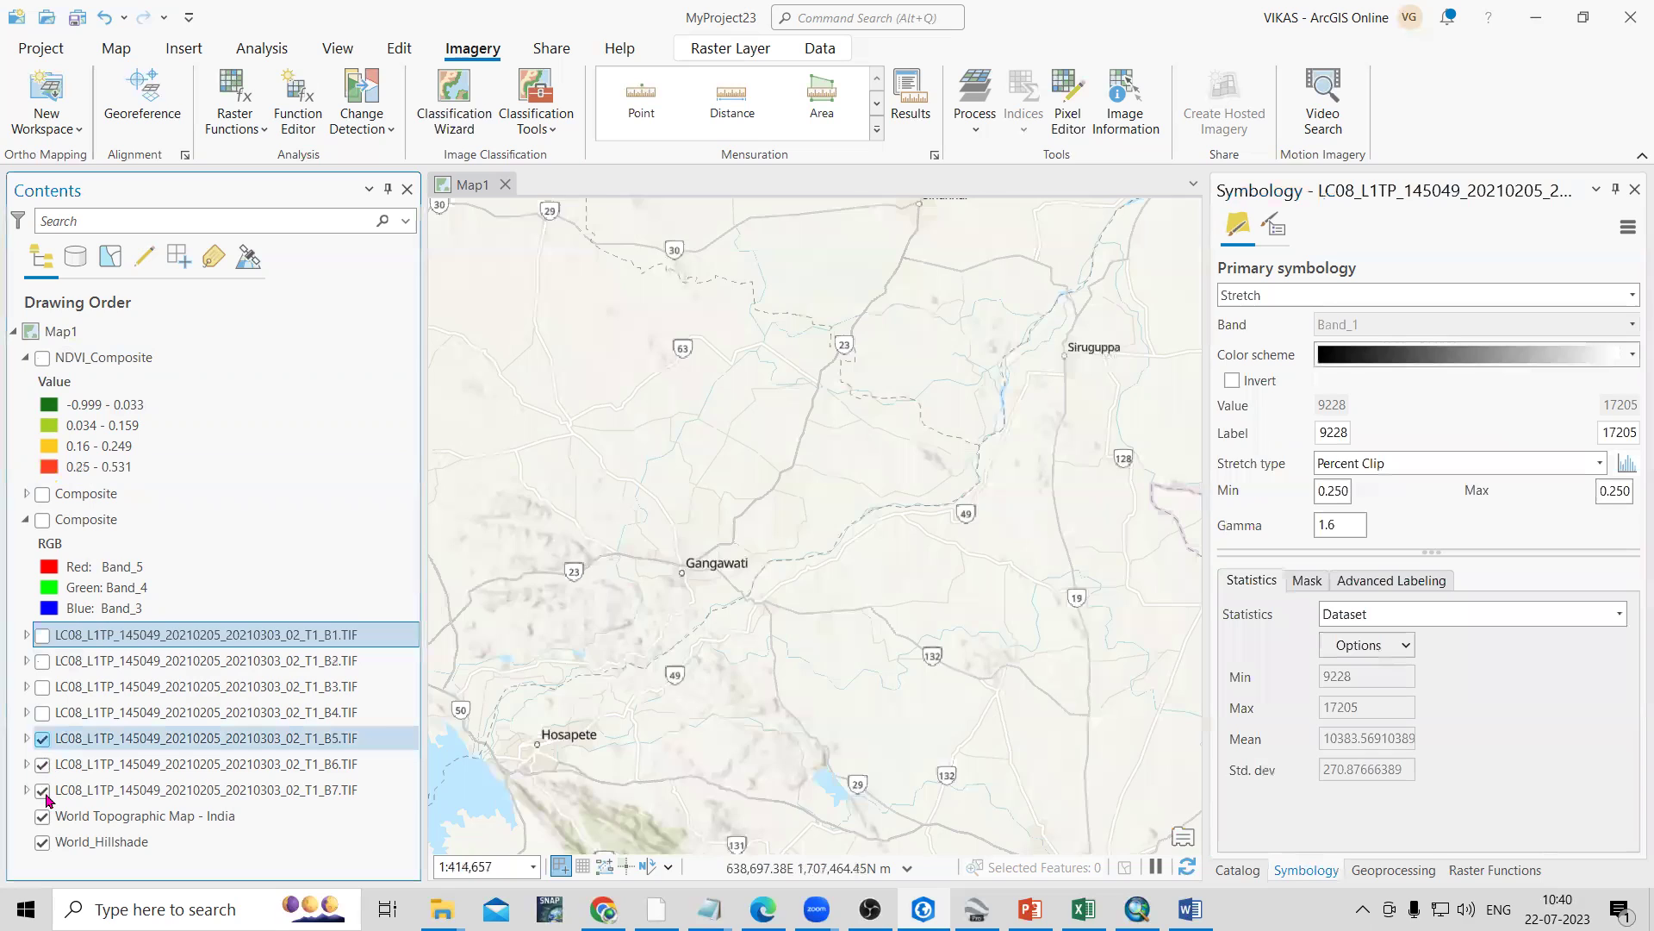
left_click(48, 799)
left_click(43, 841)
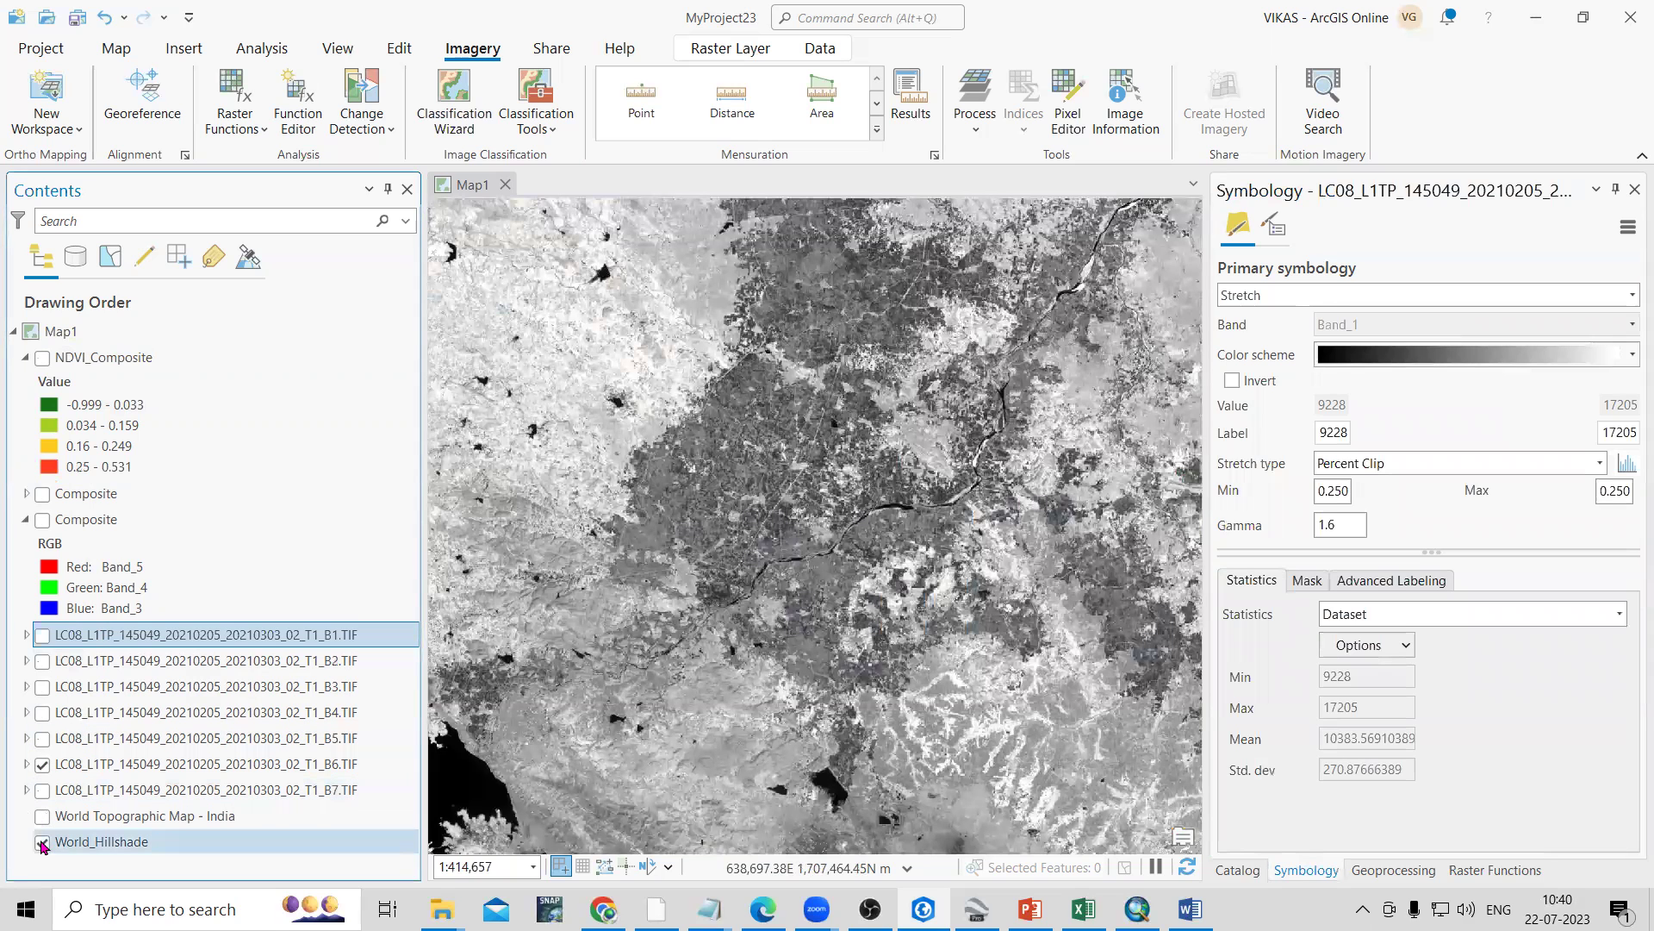
left_click(41, 763)
left_click(41, 841)
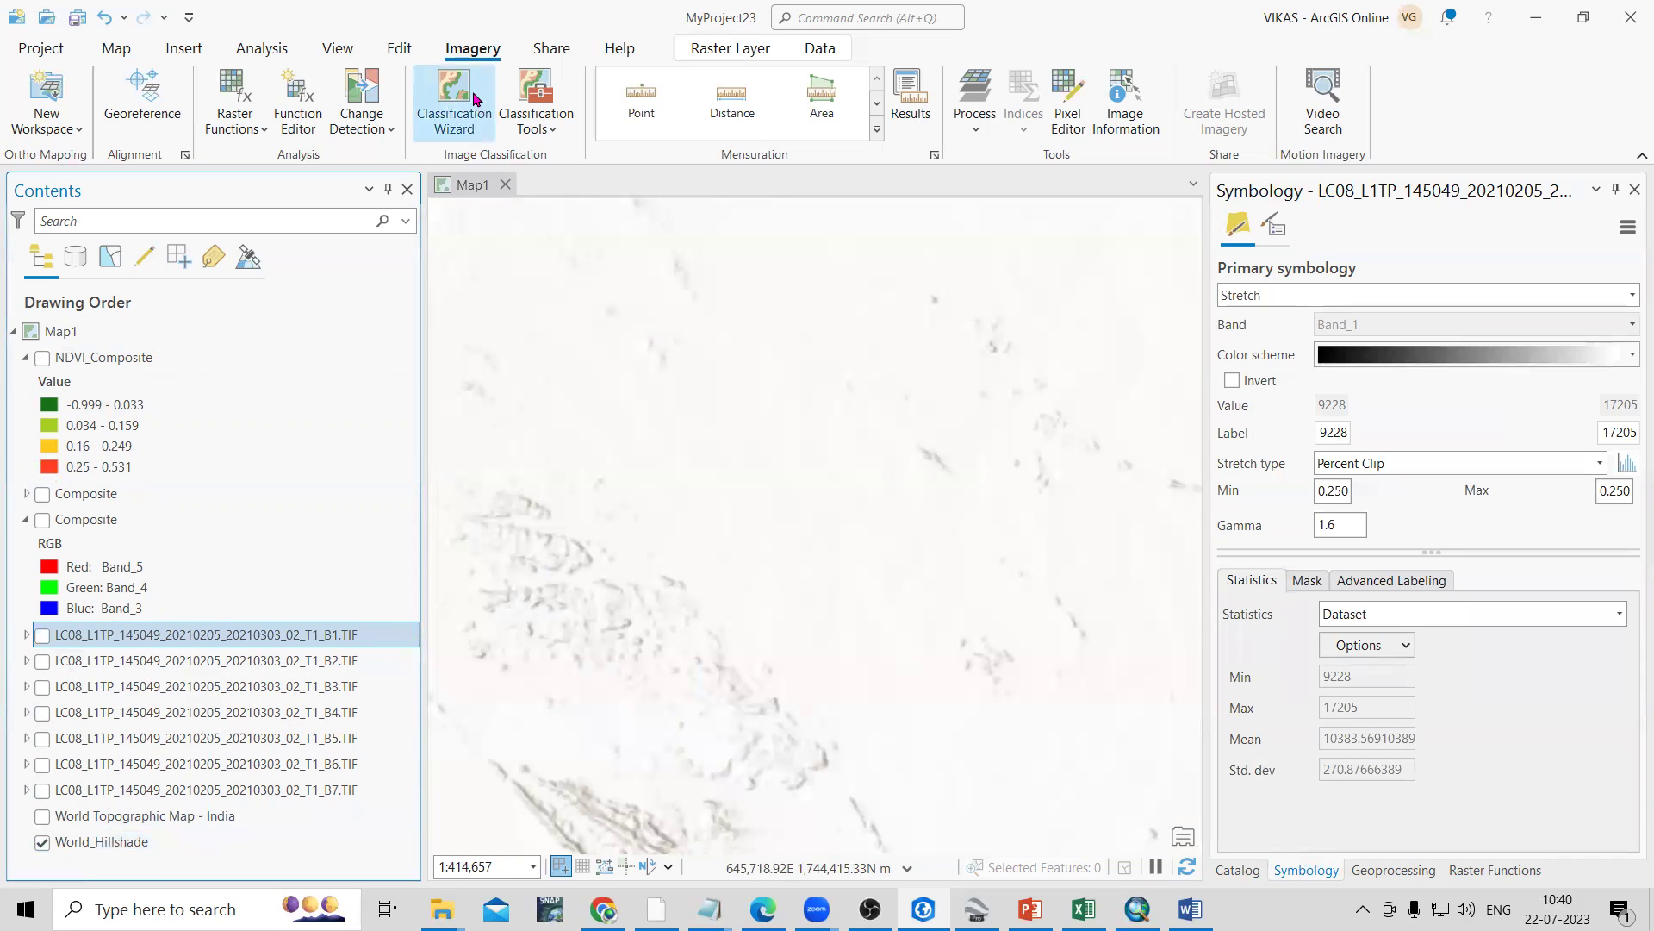
Step: Change the map's basemap to Imagery
left_click(178, 50)
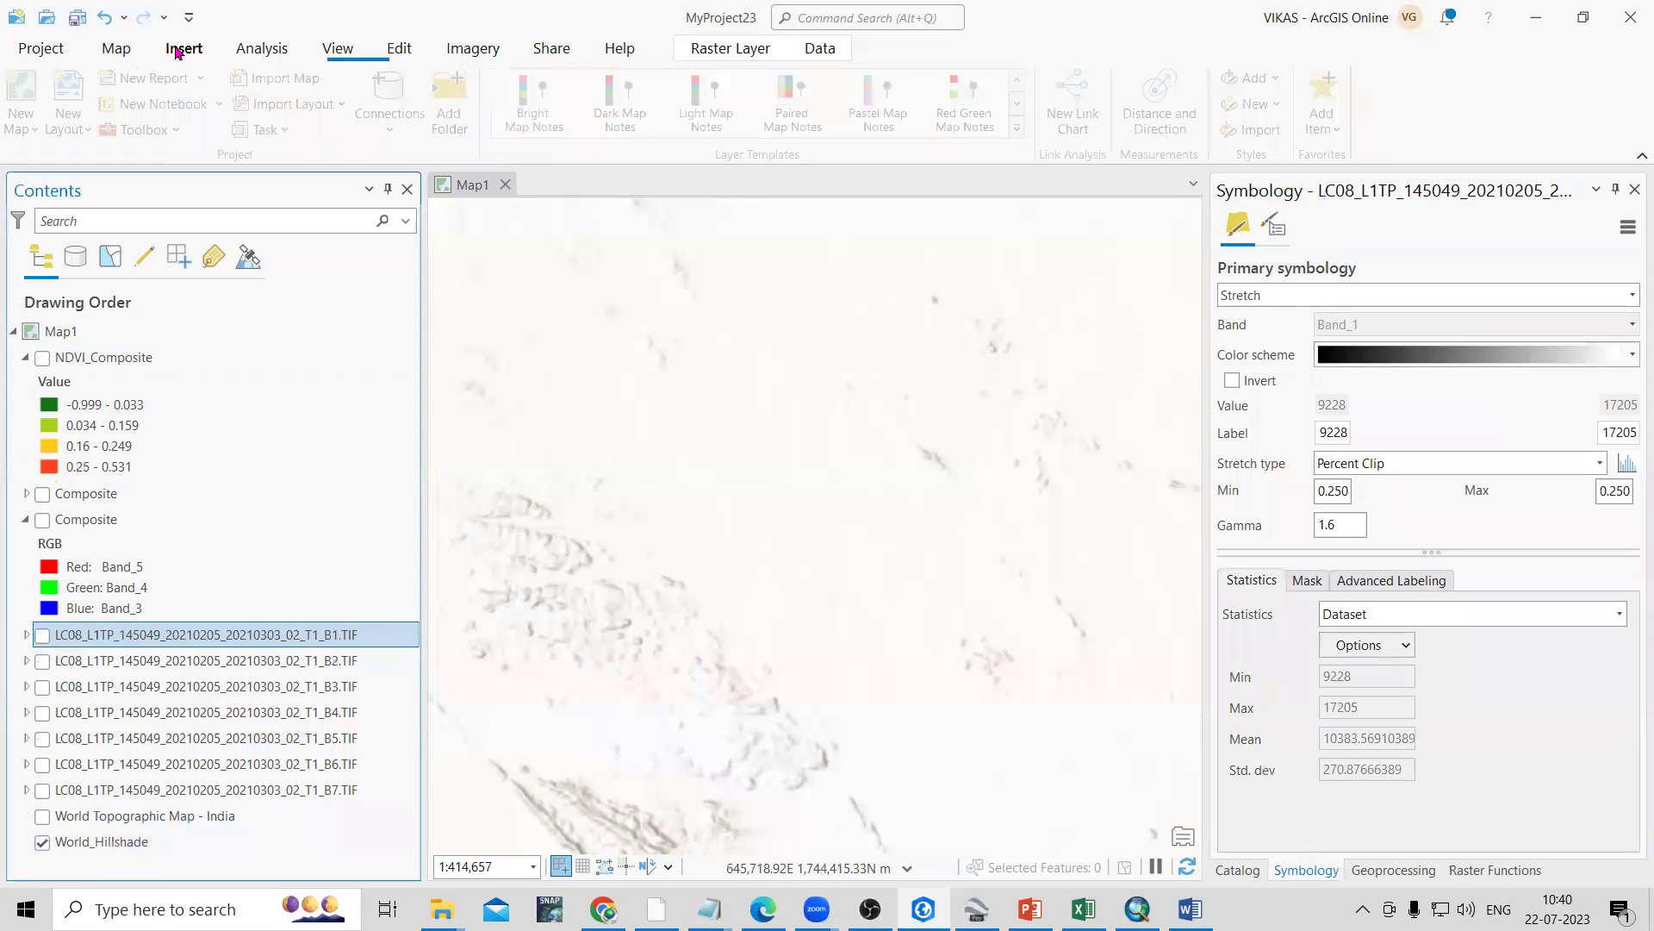
left_click(121, 50)
left_click(392, 108)
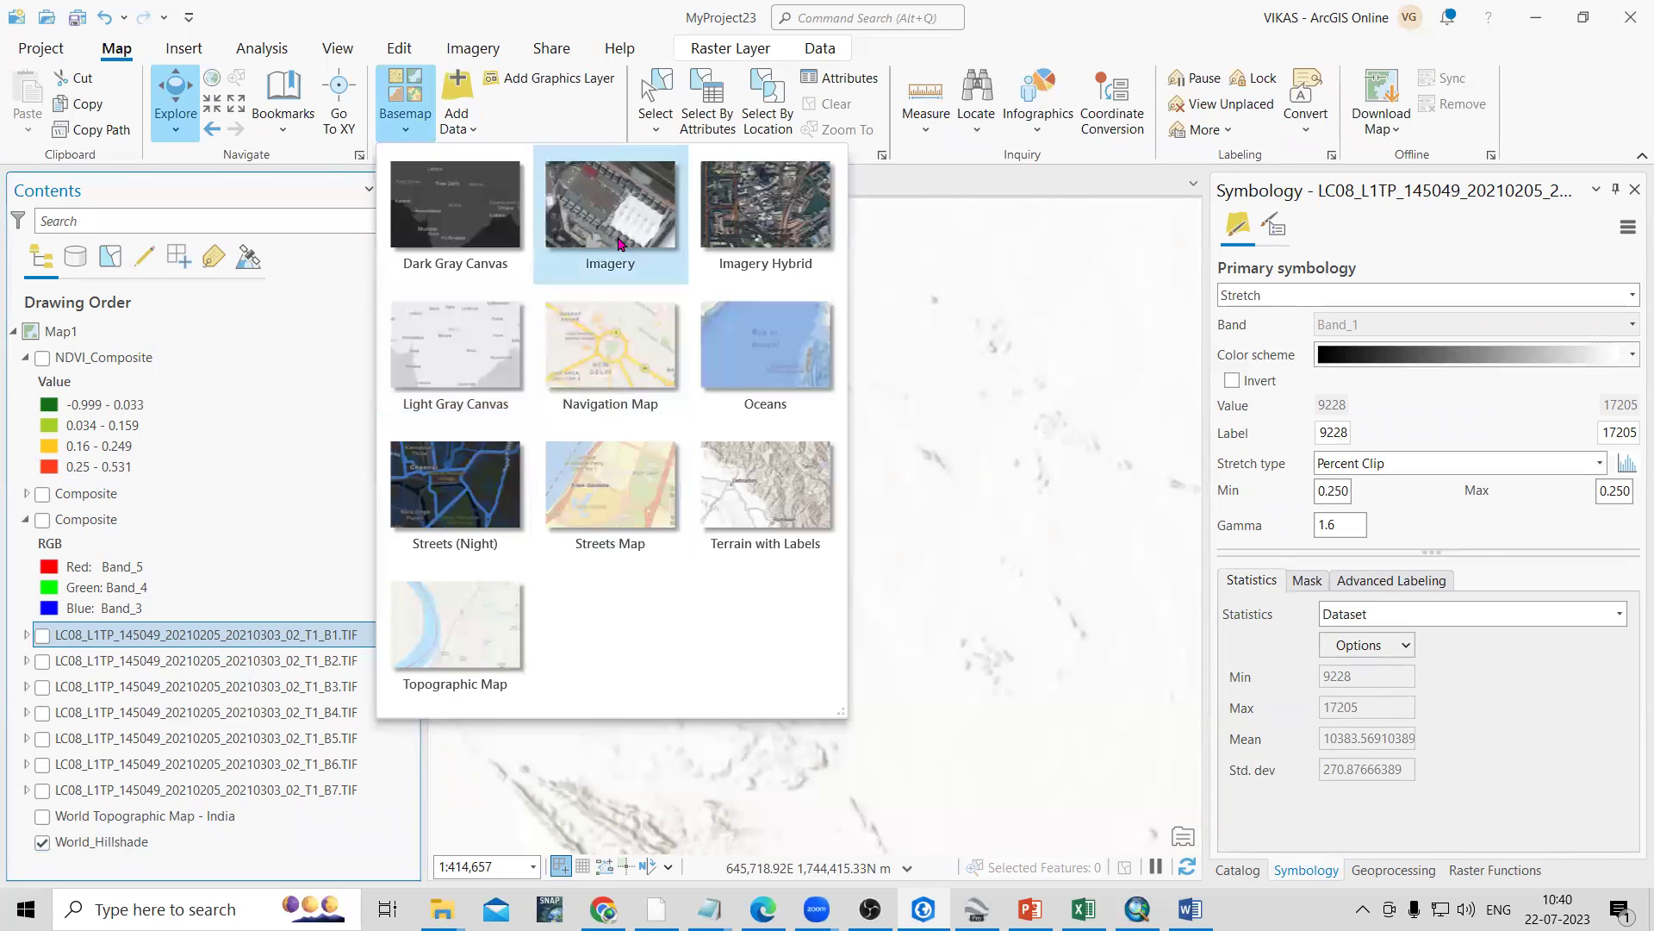
left_click(619, 244)
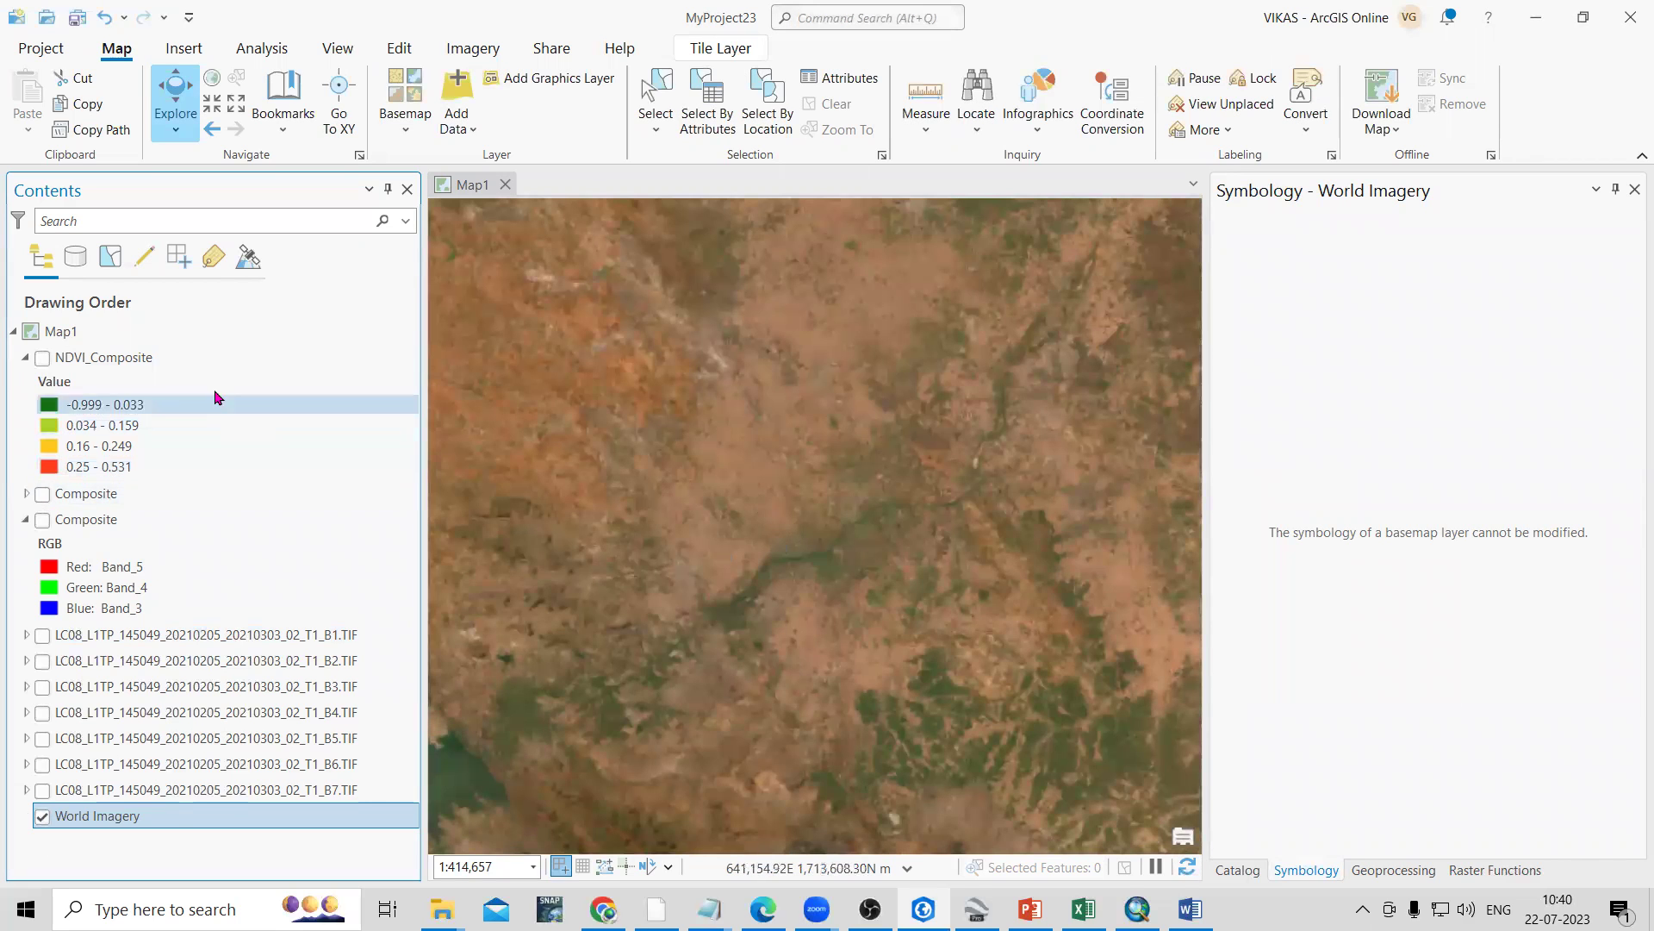
Step: Turn the NDVI_Composite layer back on and toggle it to compare the southeastern red areas with World Imagery
left_click(42, 357)
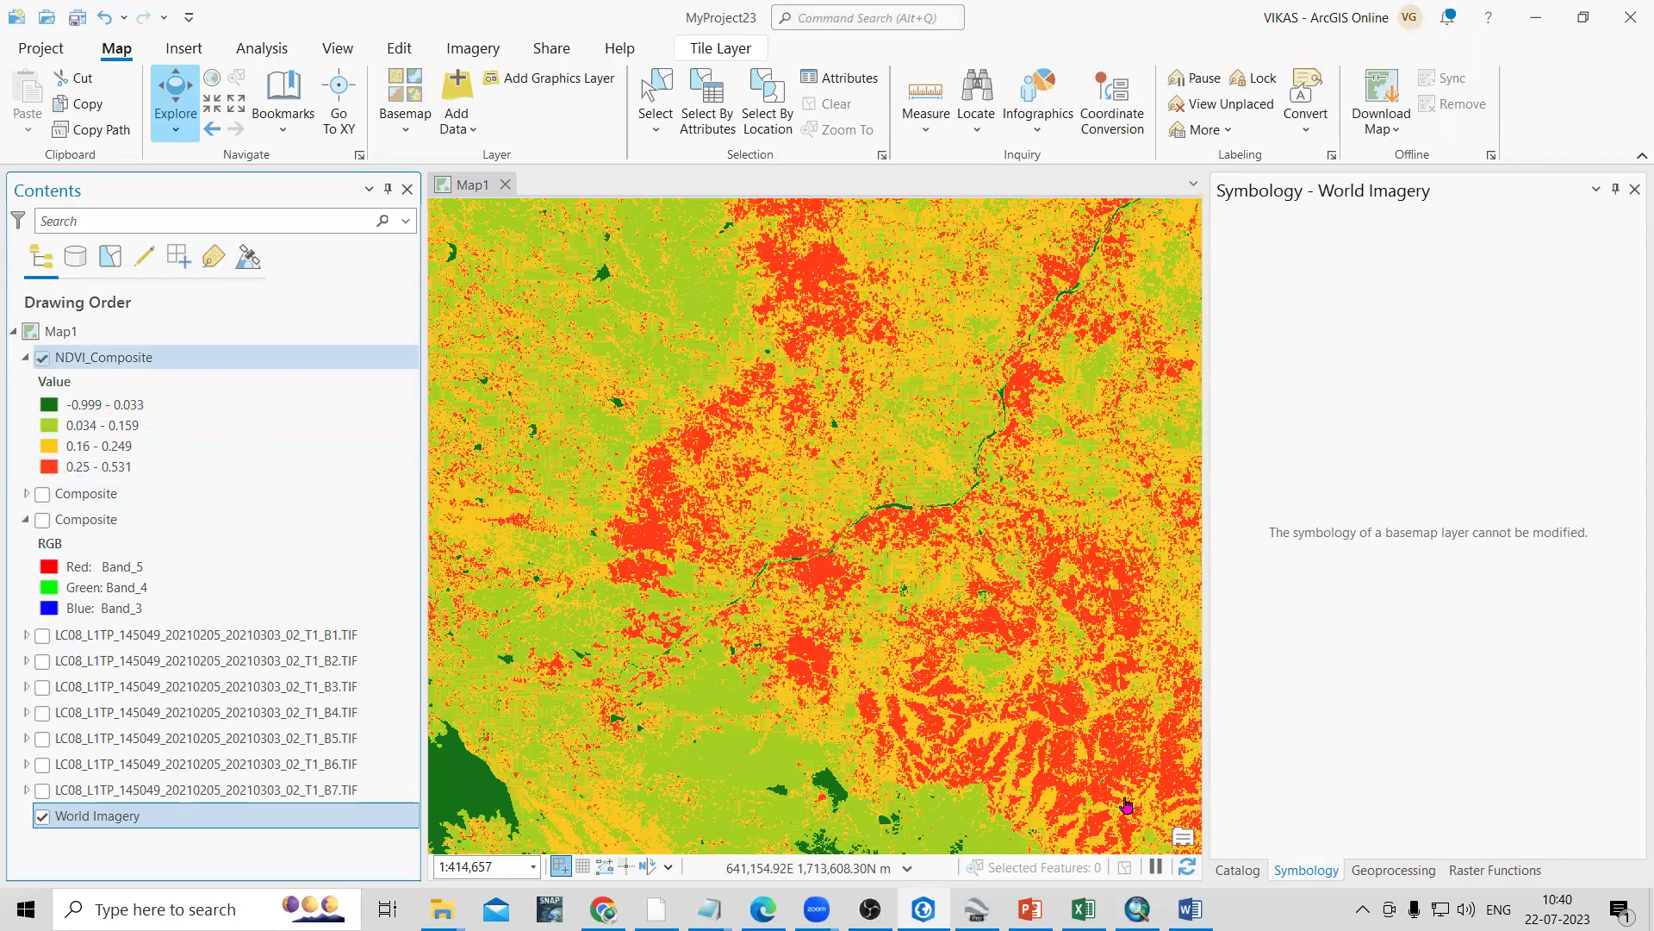
key("space")
scroll(1068, 788, "up", 3)
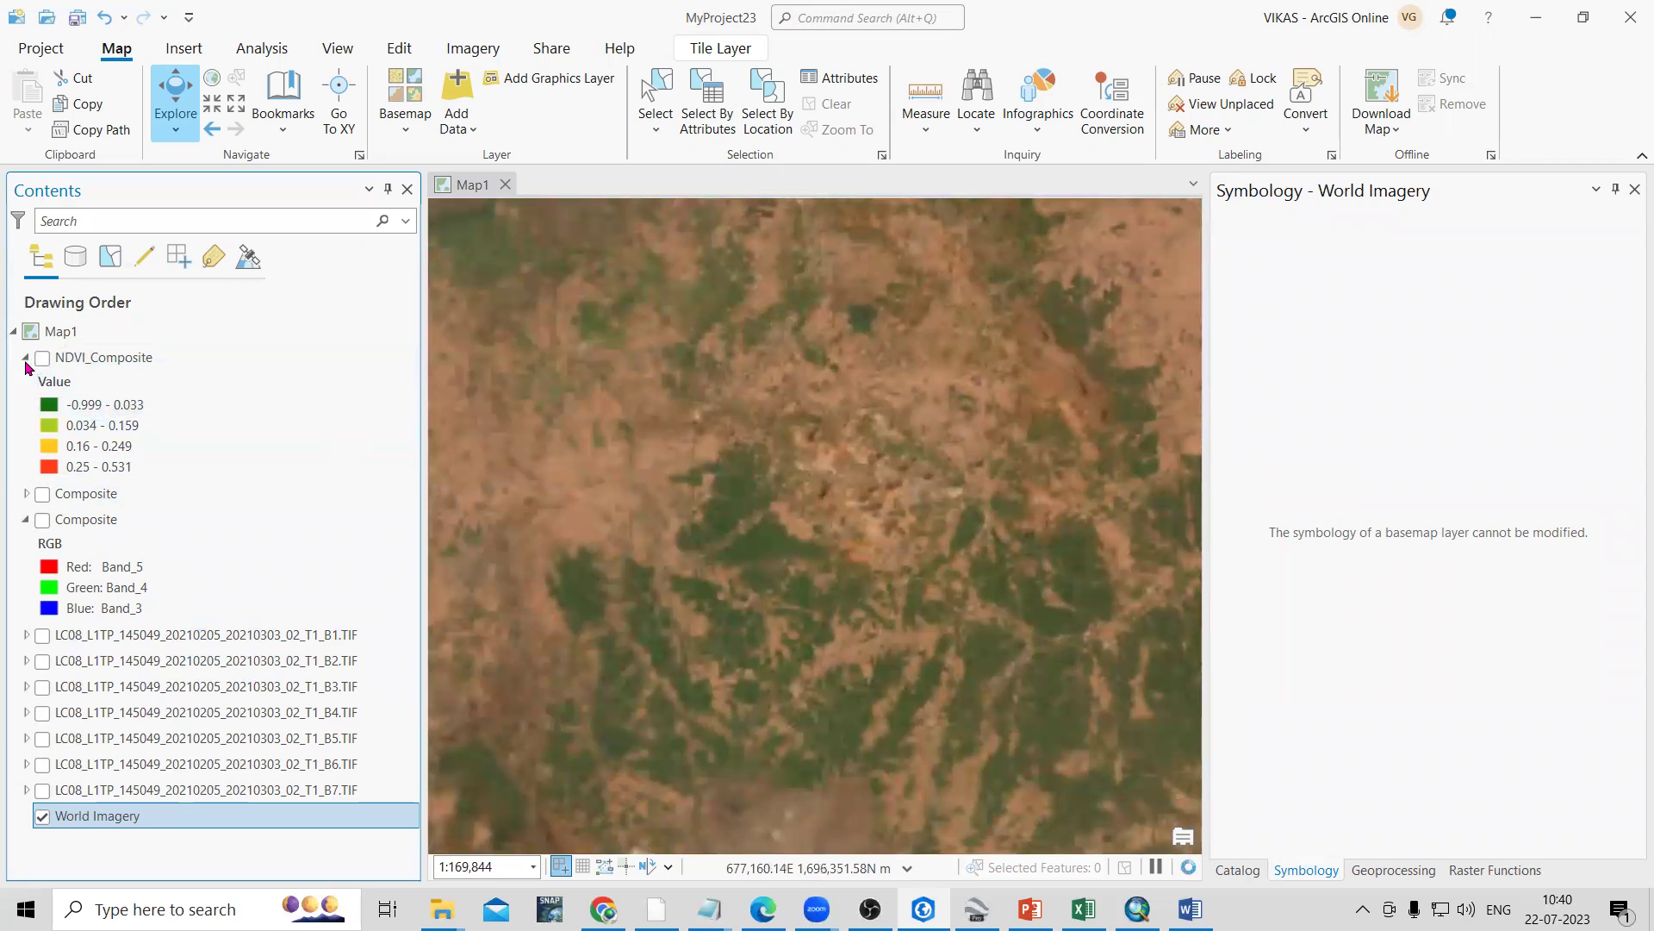
left_click(45, 360)
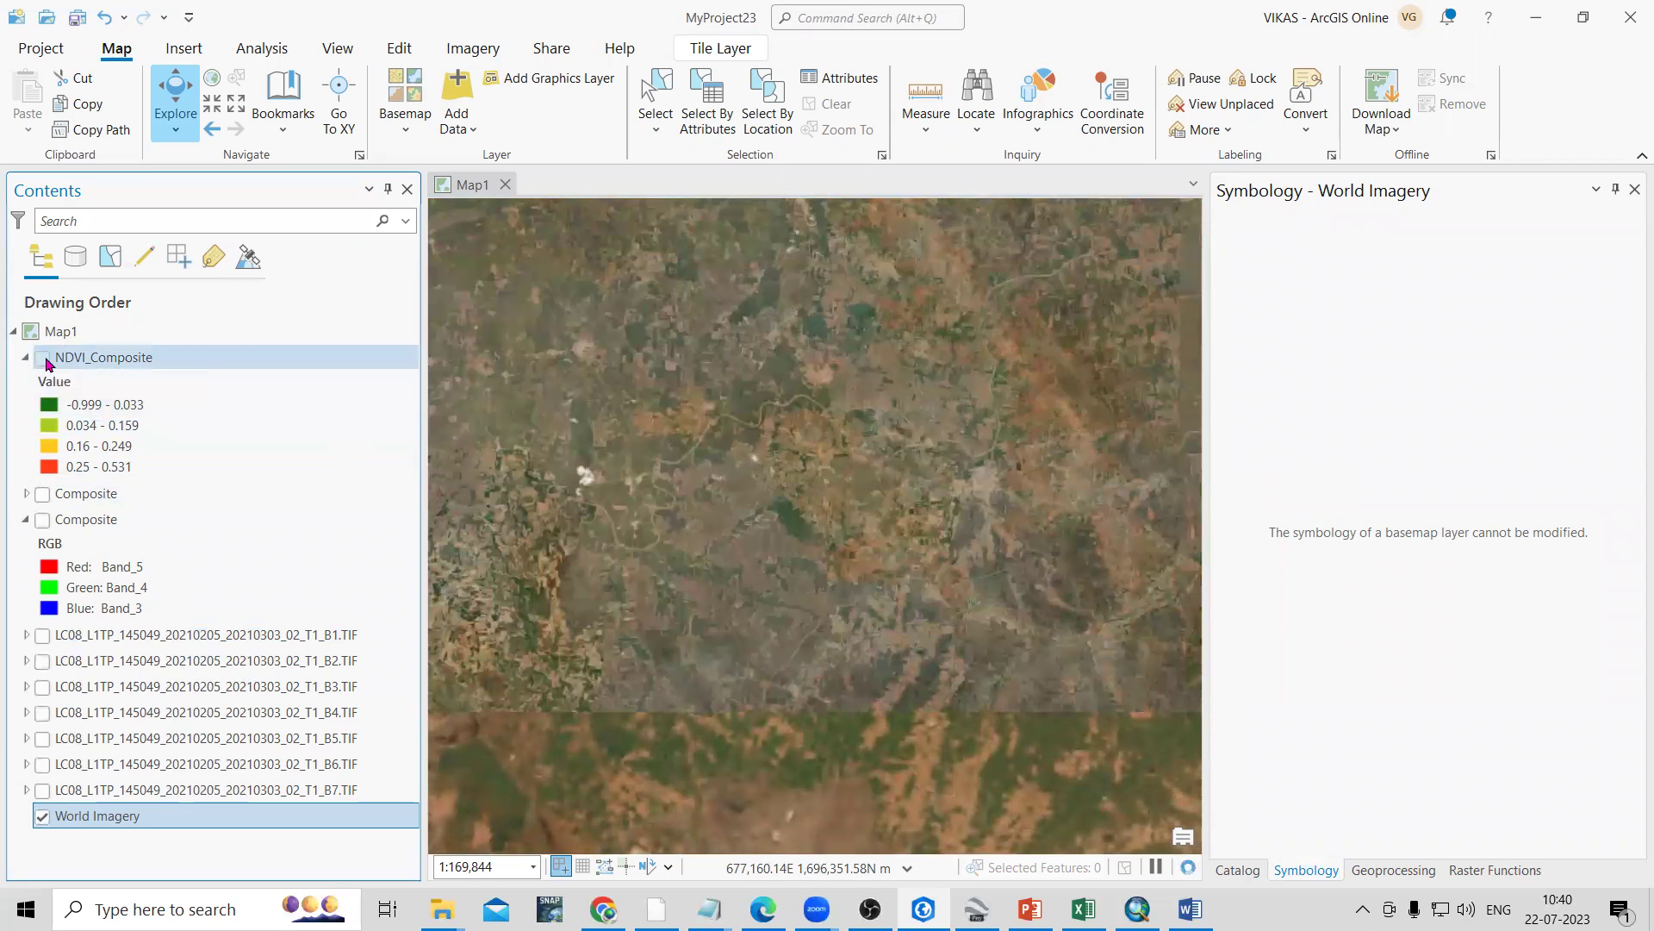
left_click(45, 360)
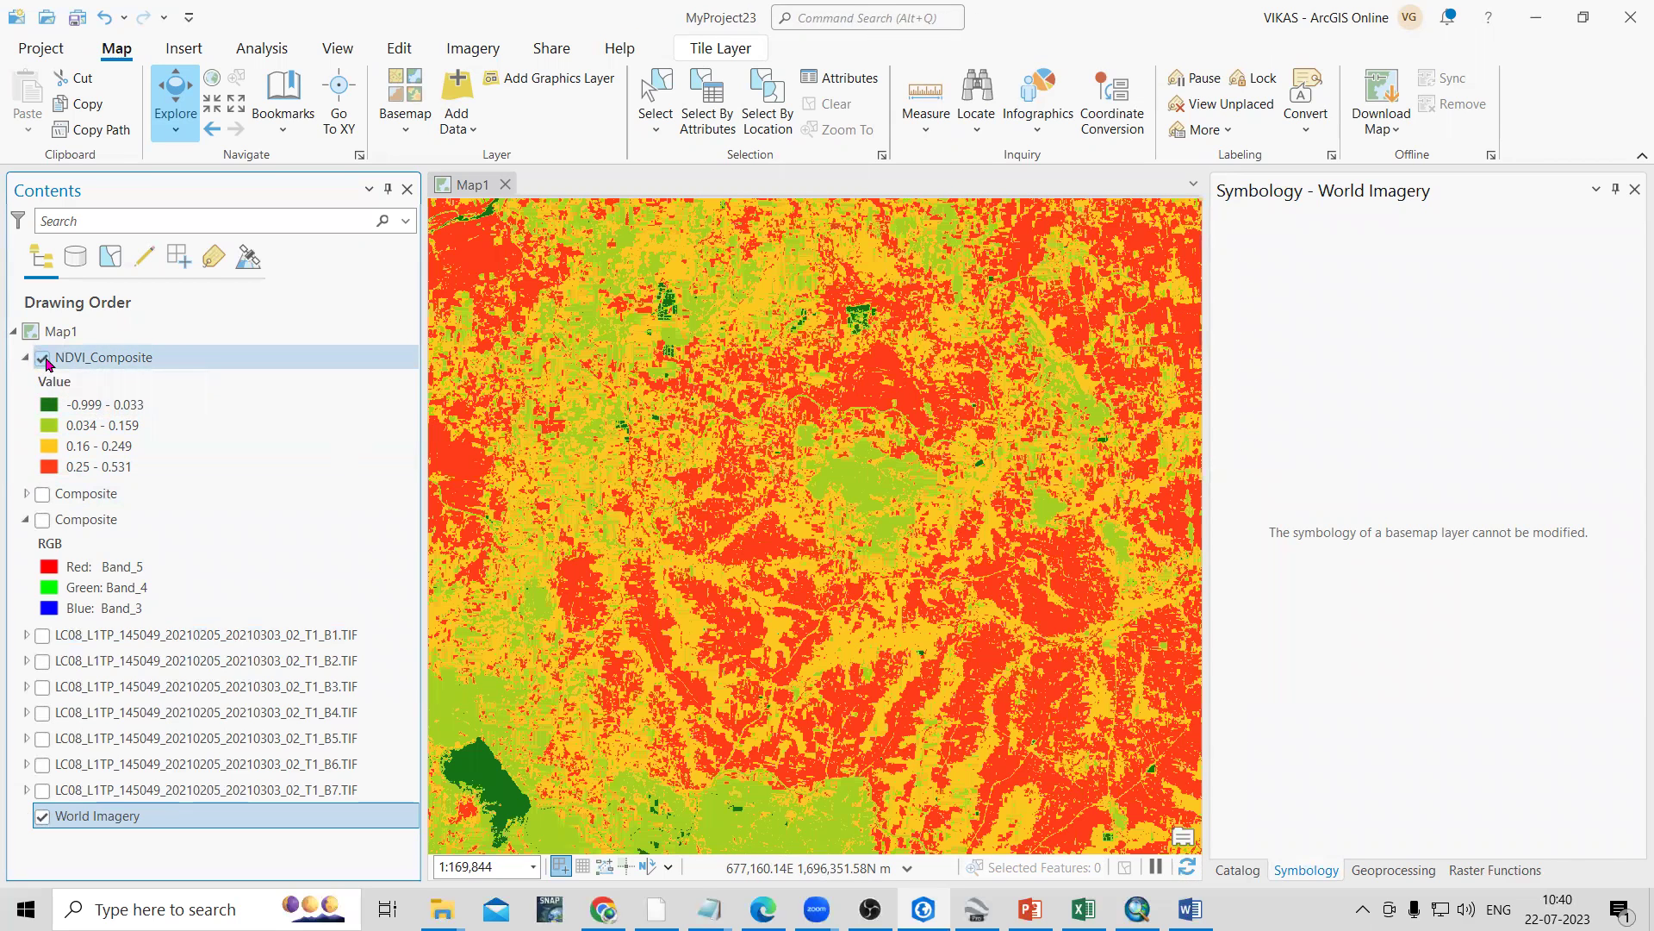
left_click(44, 360)
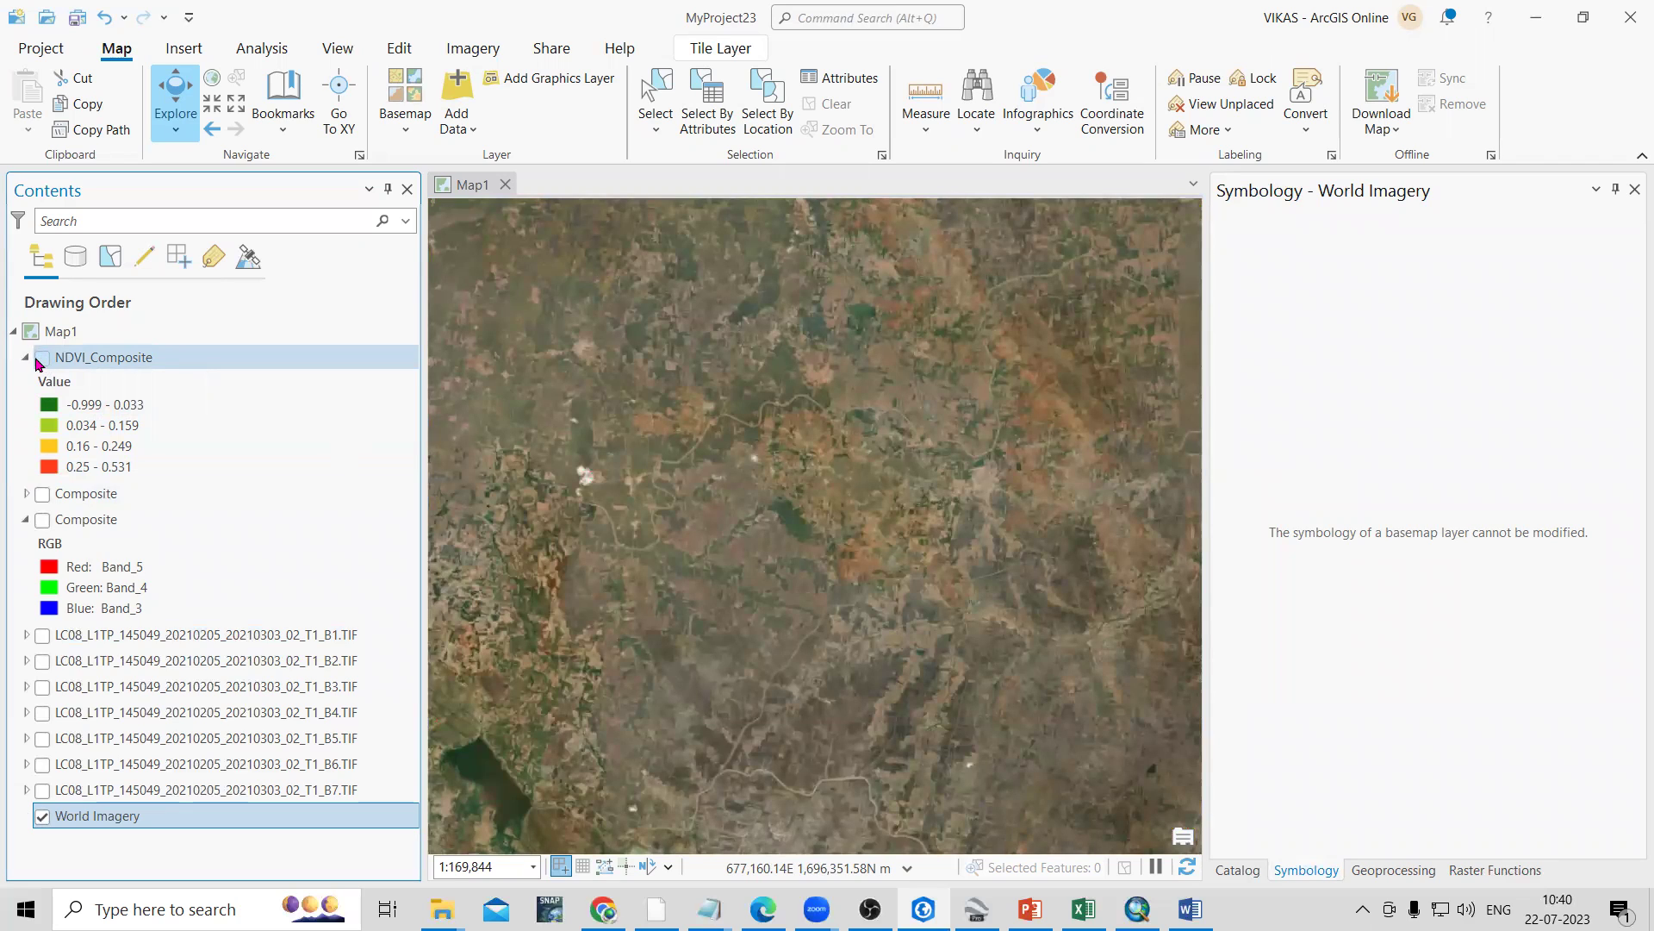
left_click(43, 360)
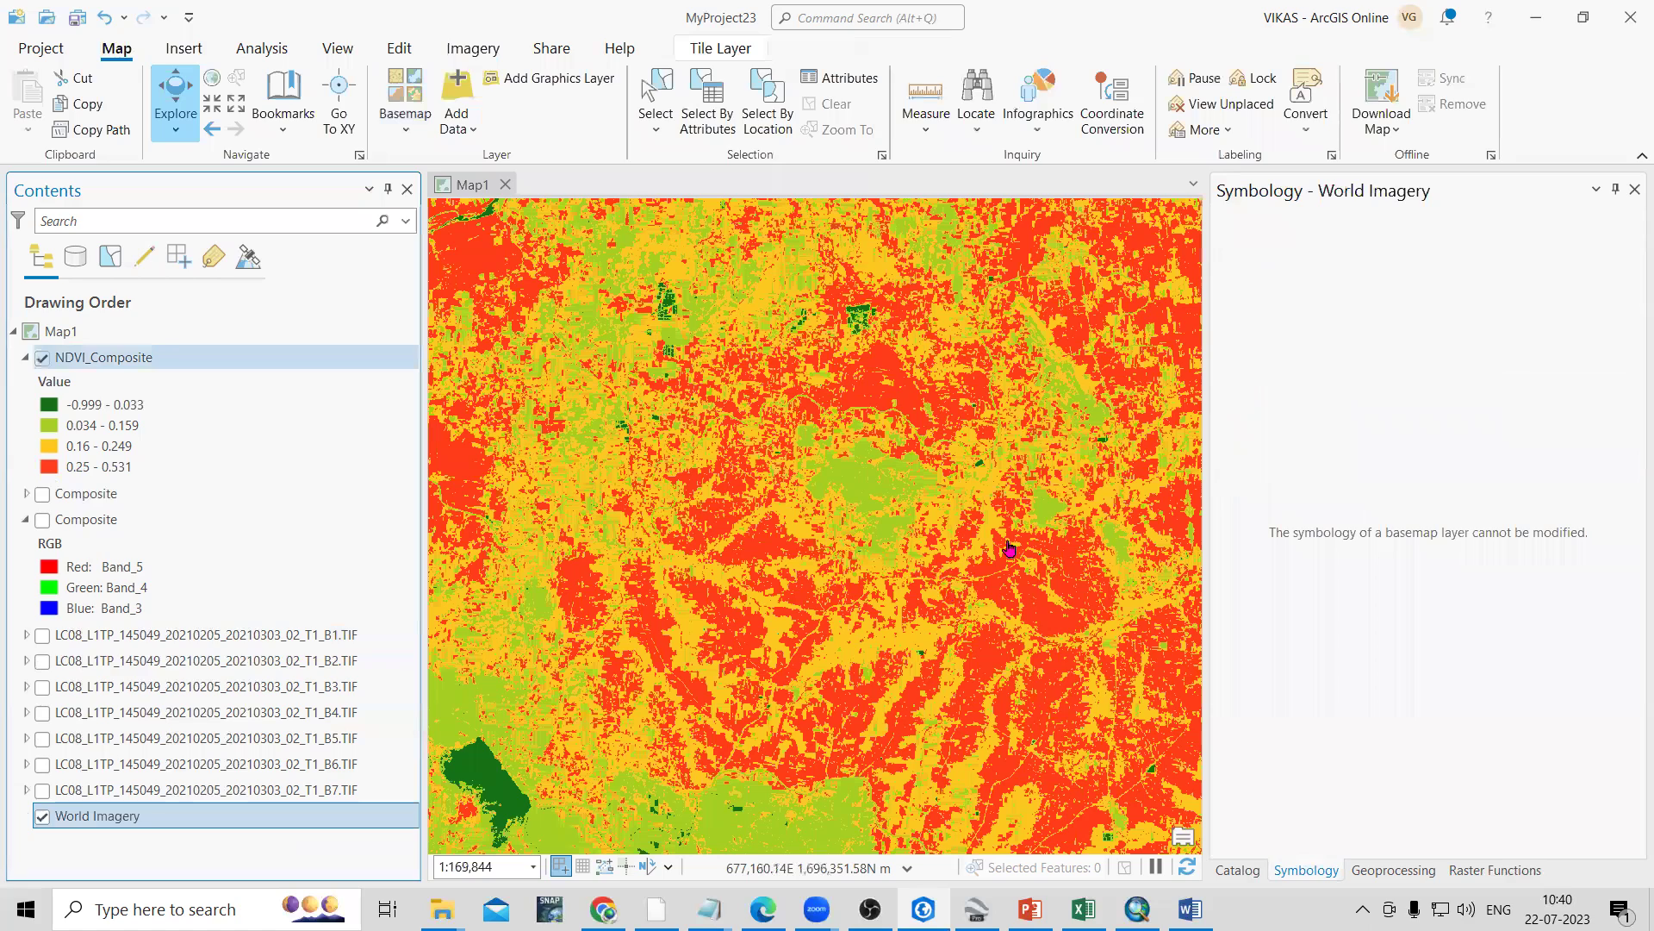
Step: Compare the northeastern red NDVI areas near the river with the satellite imagery by toggling the NDVI_Composite layer
scroll(854, 531, "down", 5)
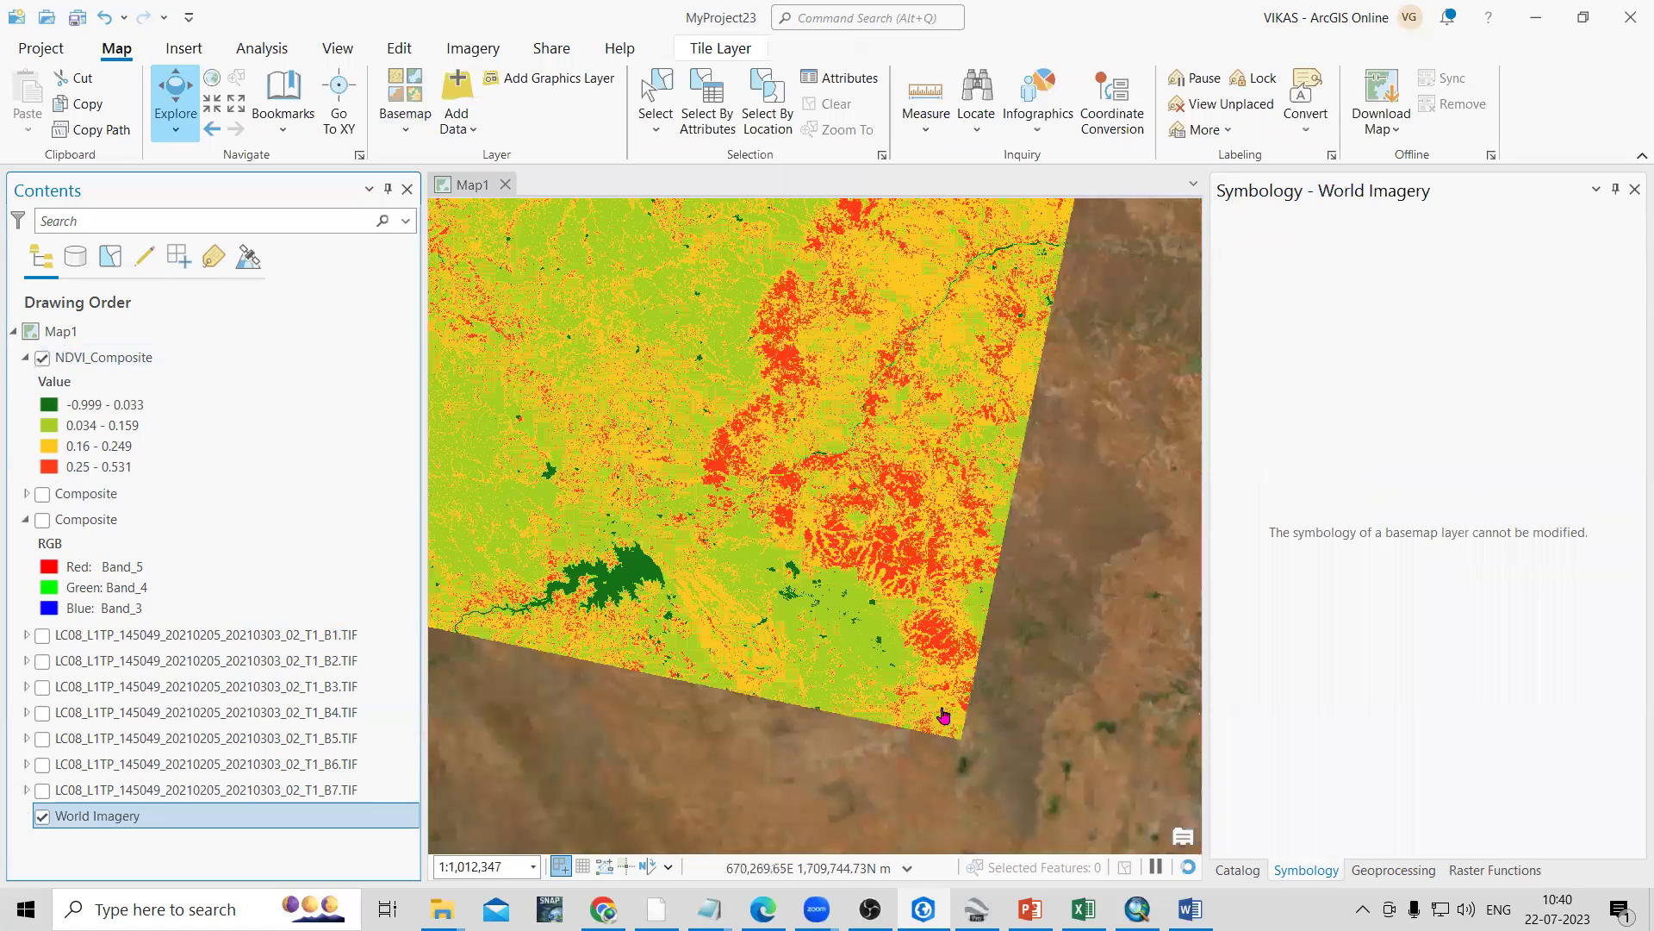
scroll(952, 732, "down", 1)
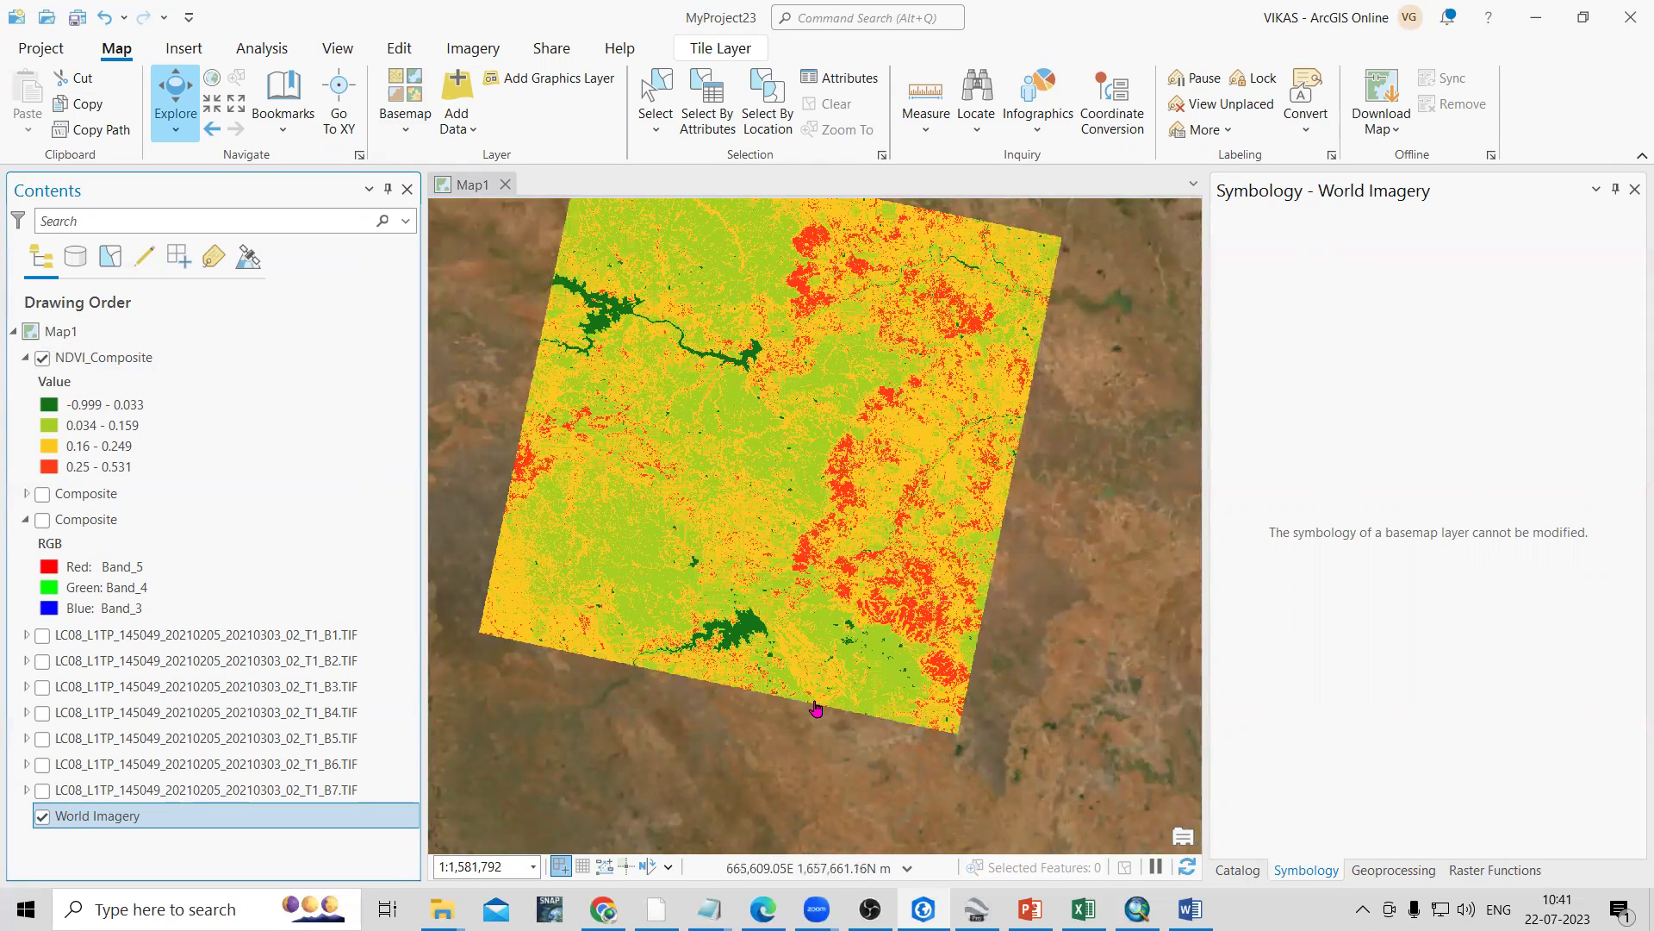
scroll(838, 624, "down", 1)
scroll(896, 568, "up", 2)
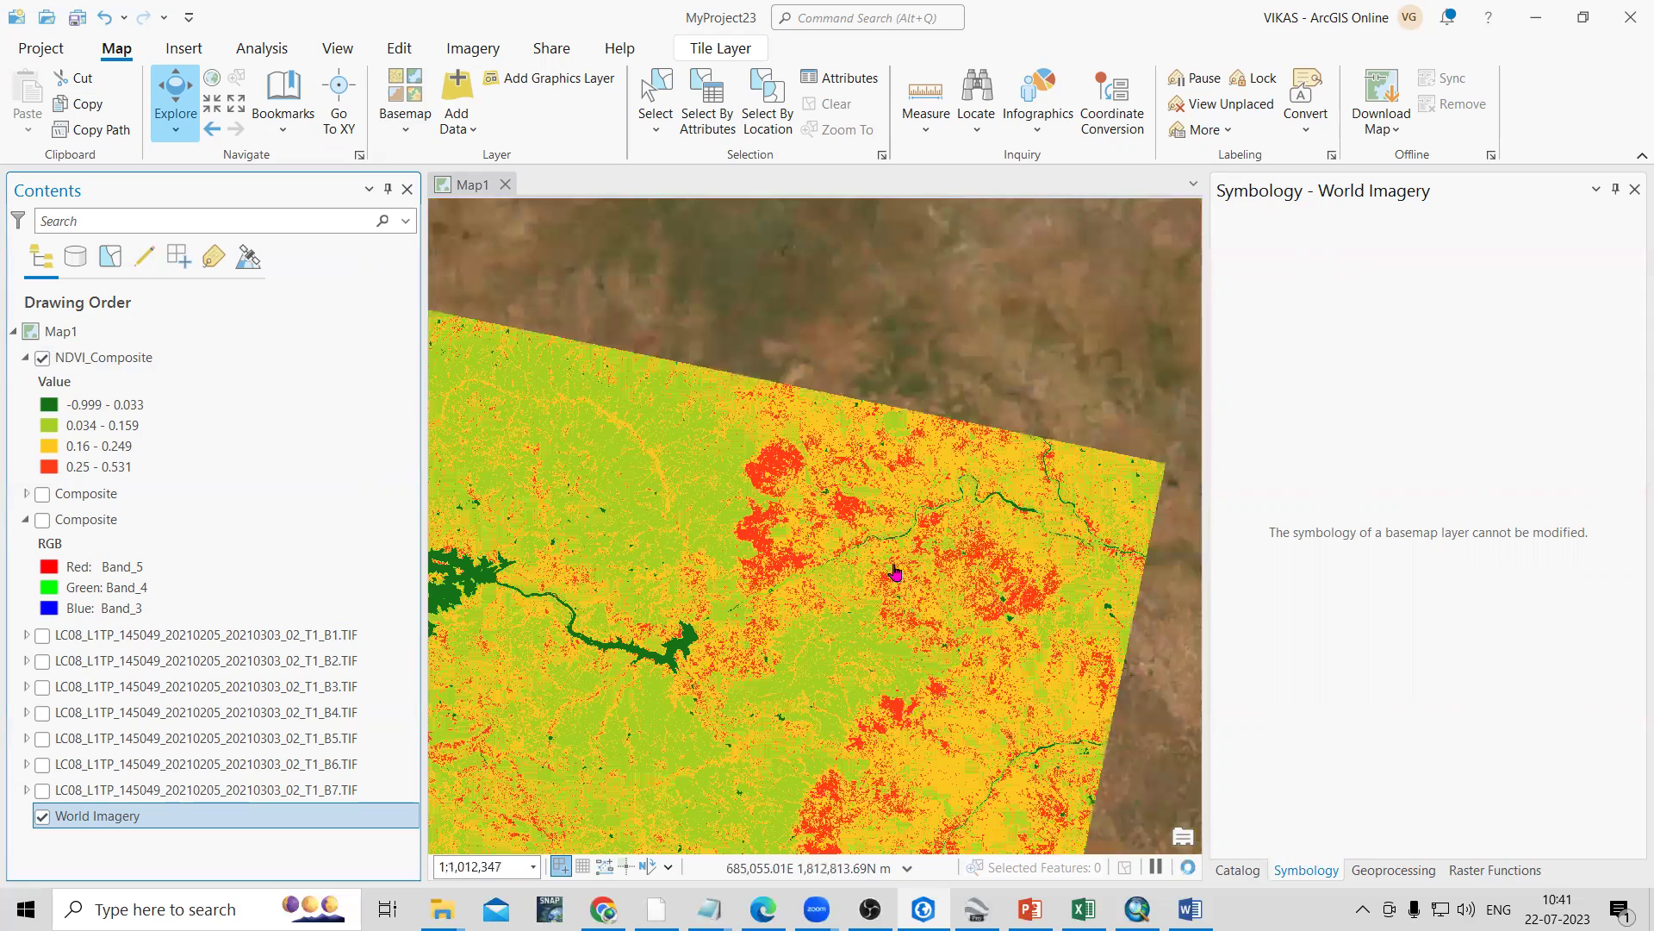
scroll(852, 527, "up", 2)
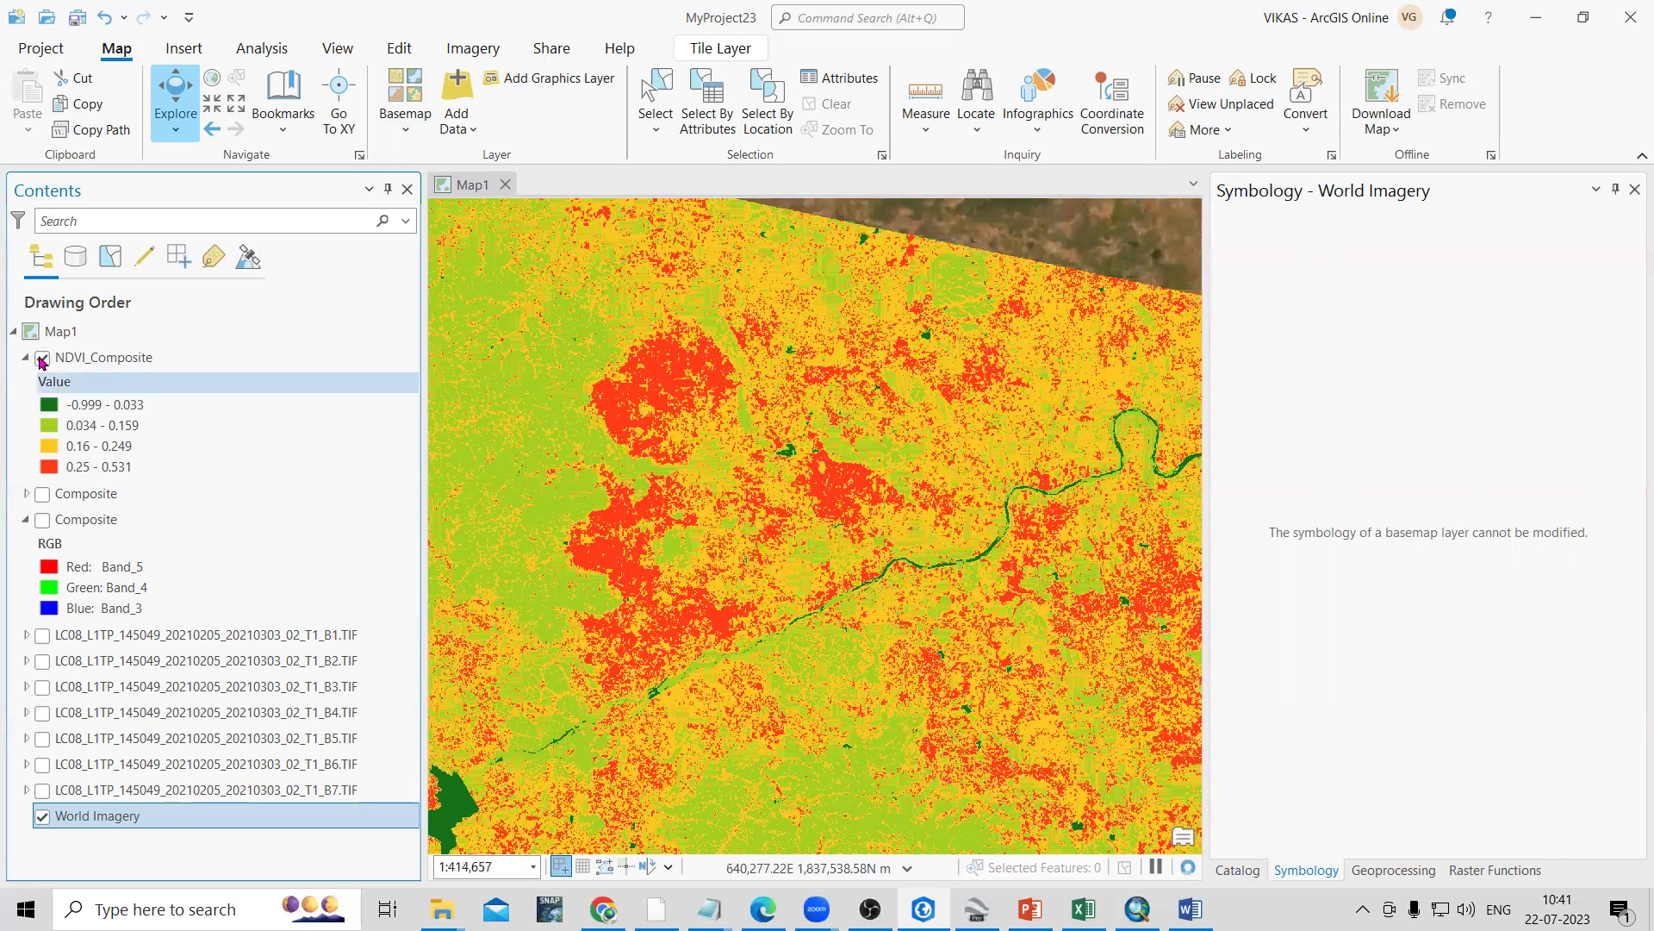
left_click(41, 360)
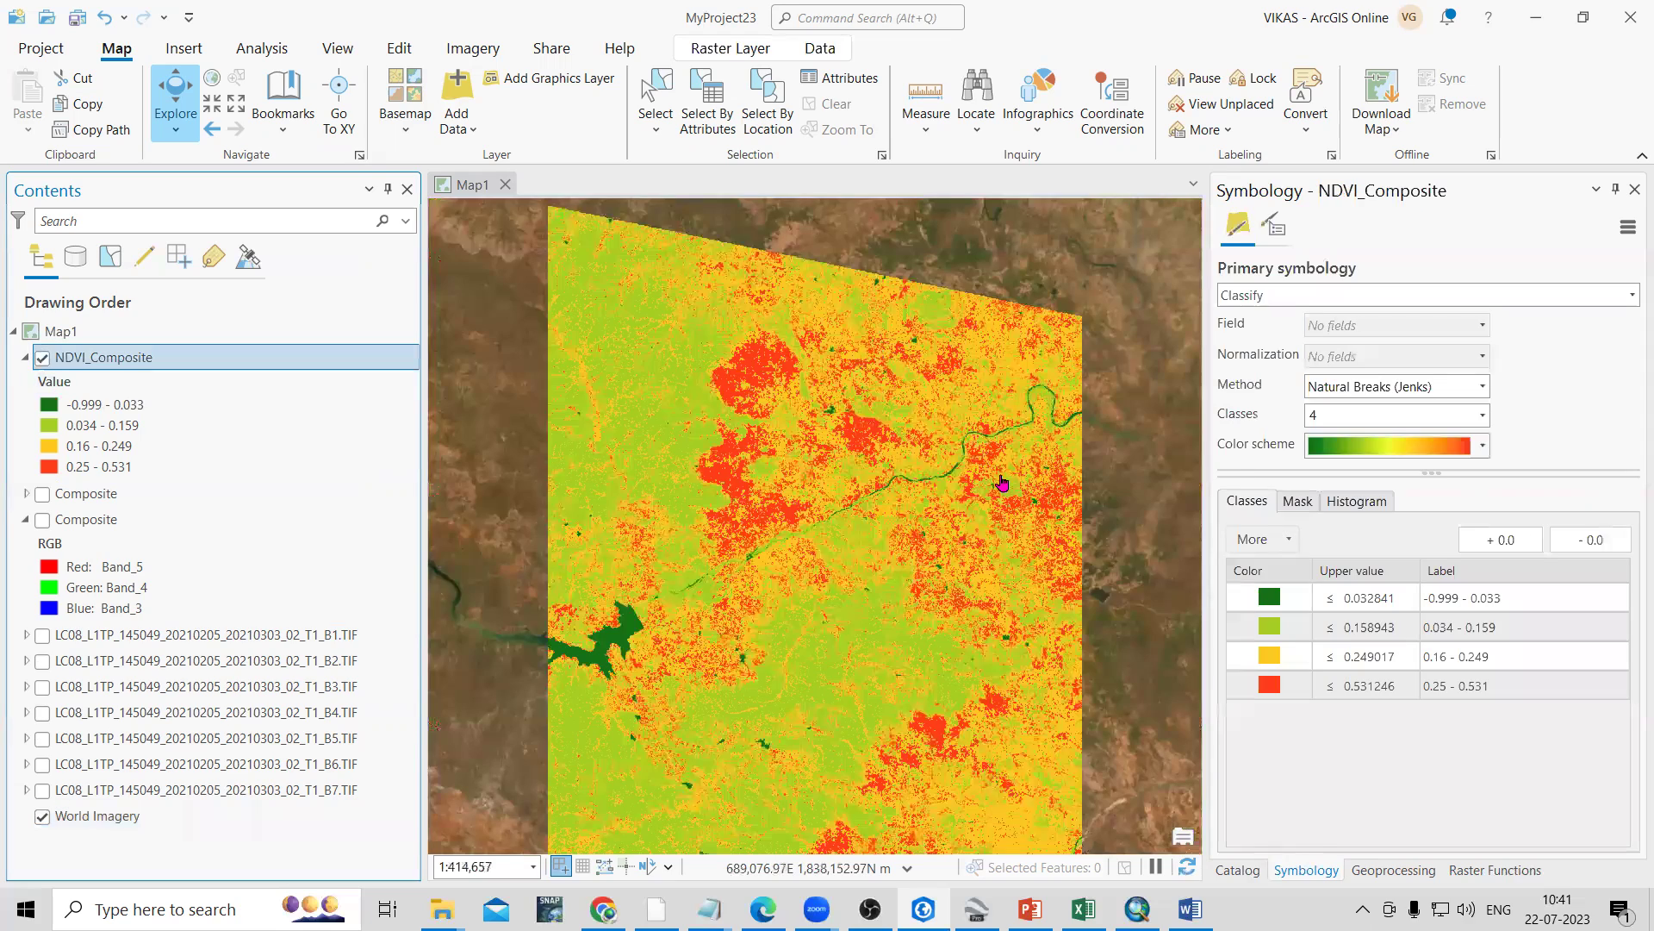
scroll(953, 673, "down", 2)
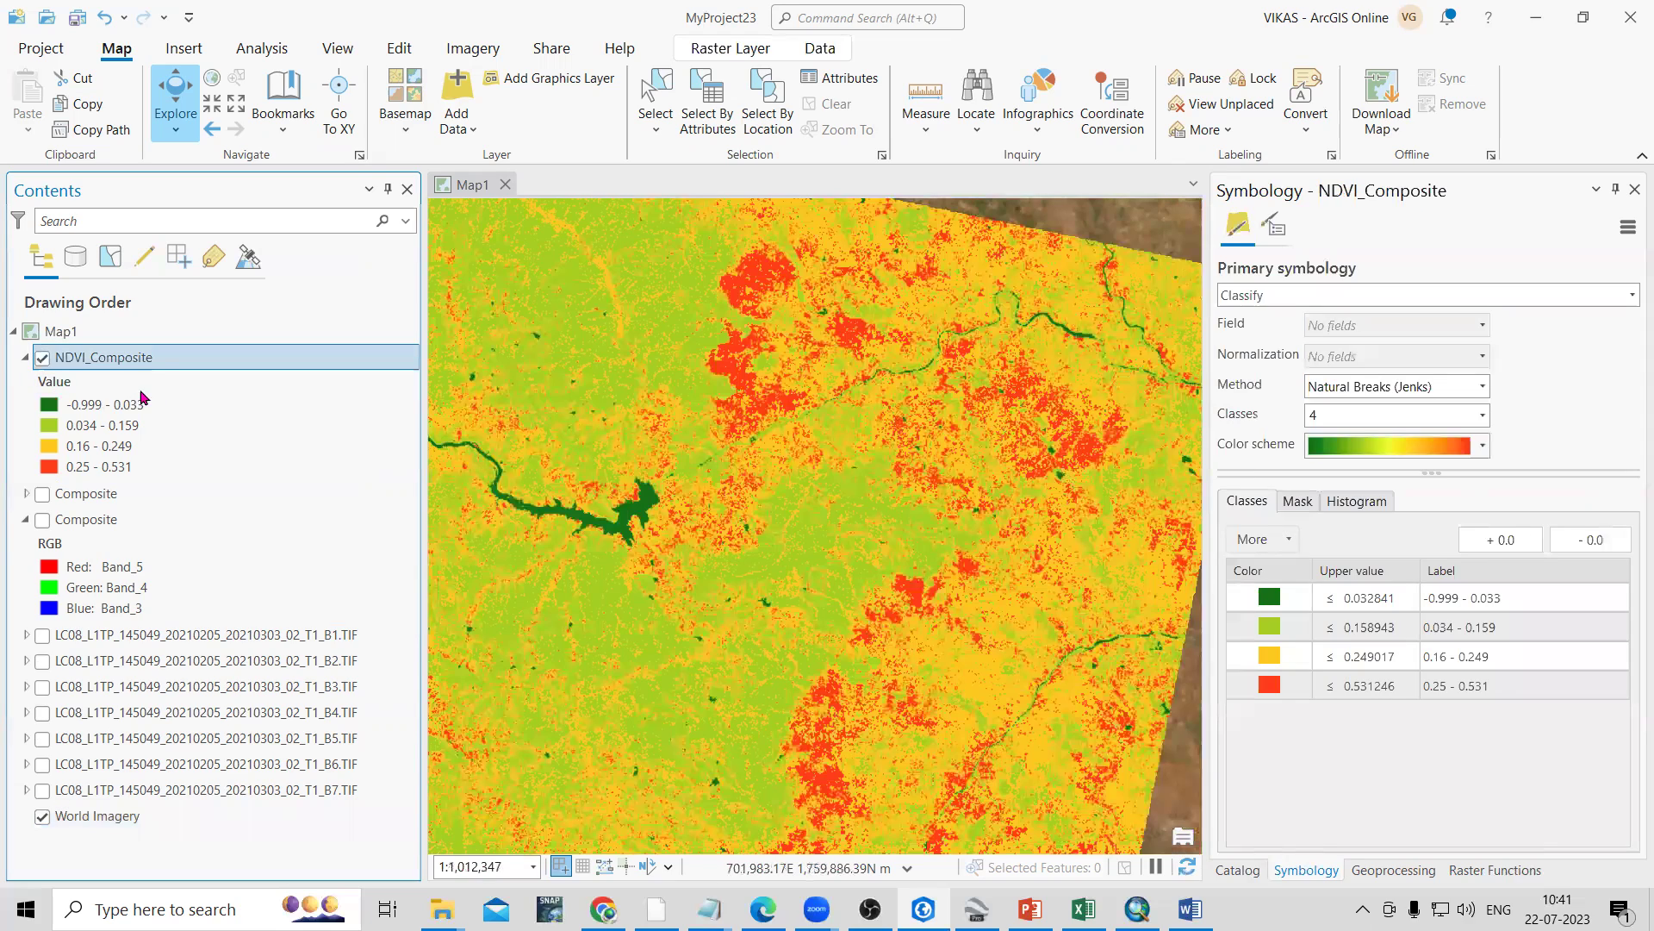
Step: Check the NDVI classes in the central area and around the southern reservoir against the imagery, leaving NDVI_Composite visible
left_click(40, 359)
key("space")
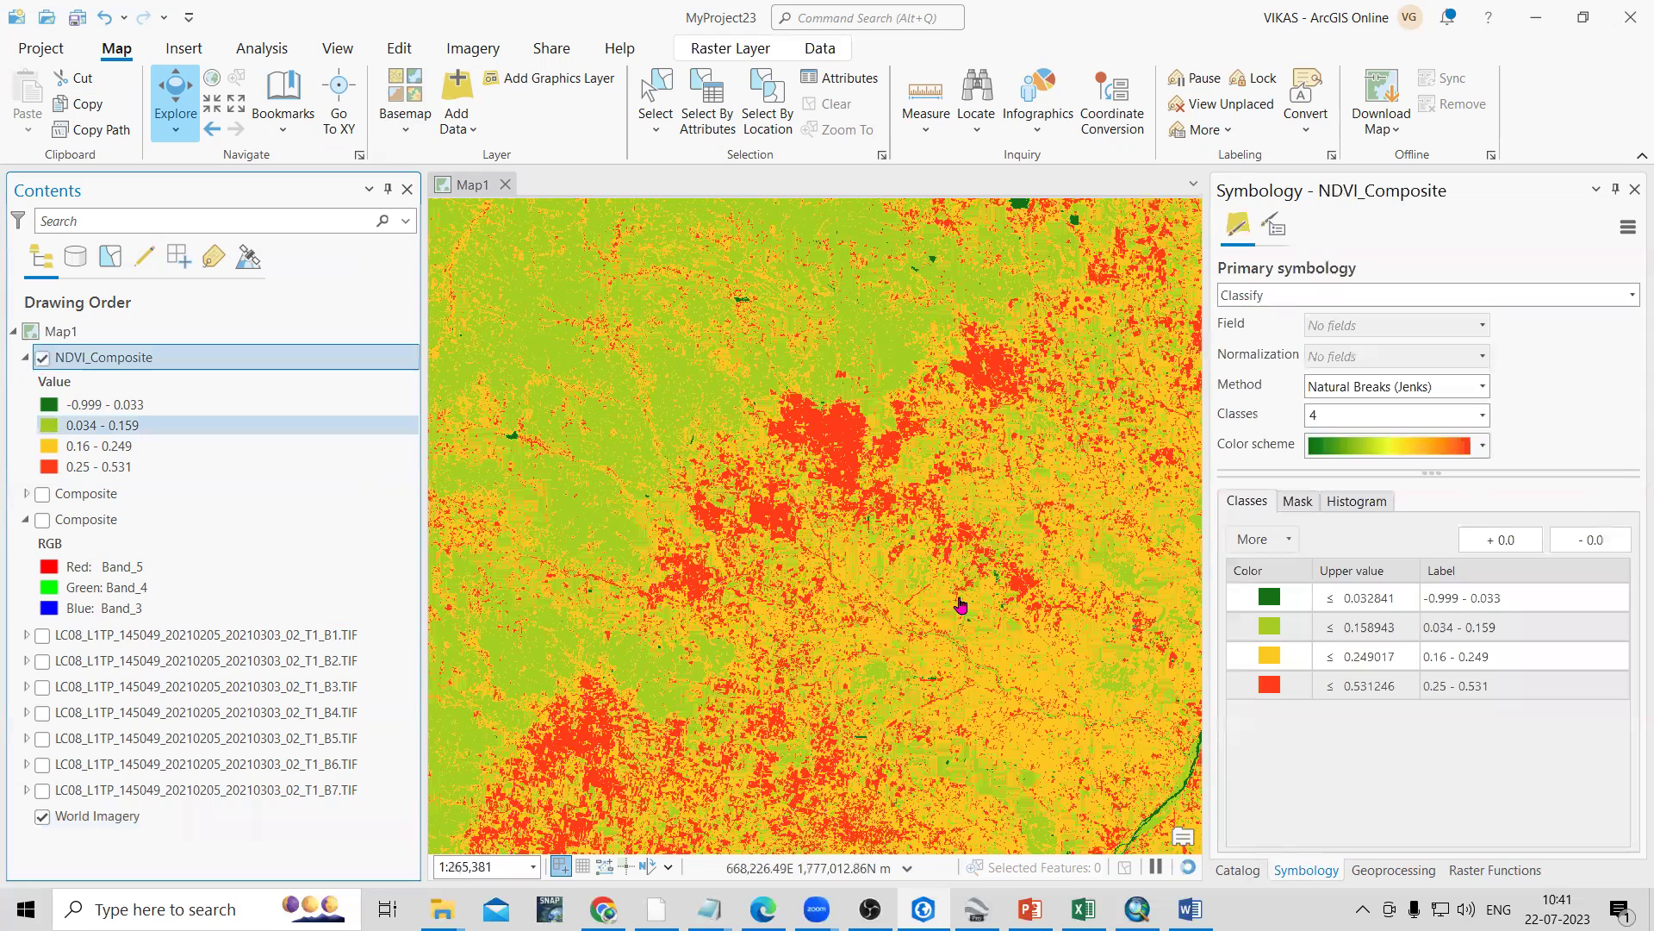
scroll(980, 593, "down", 4)
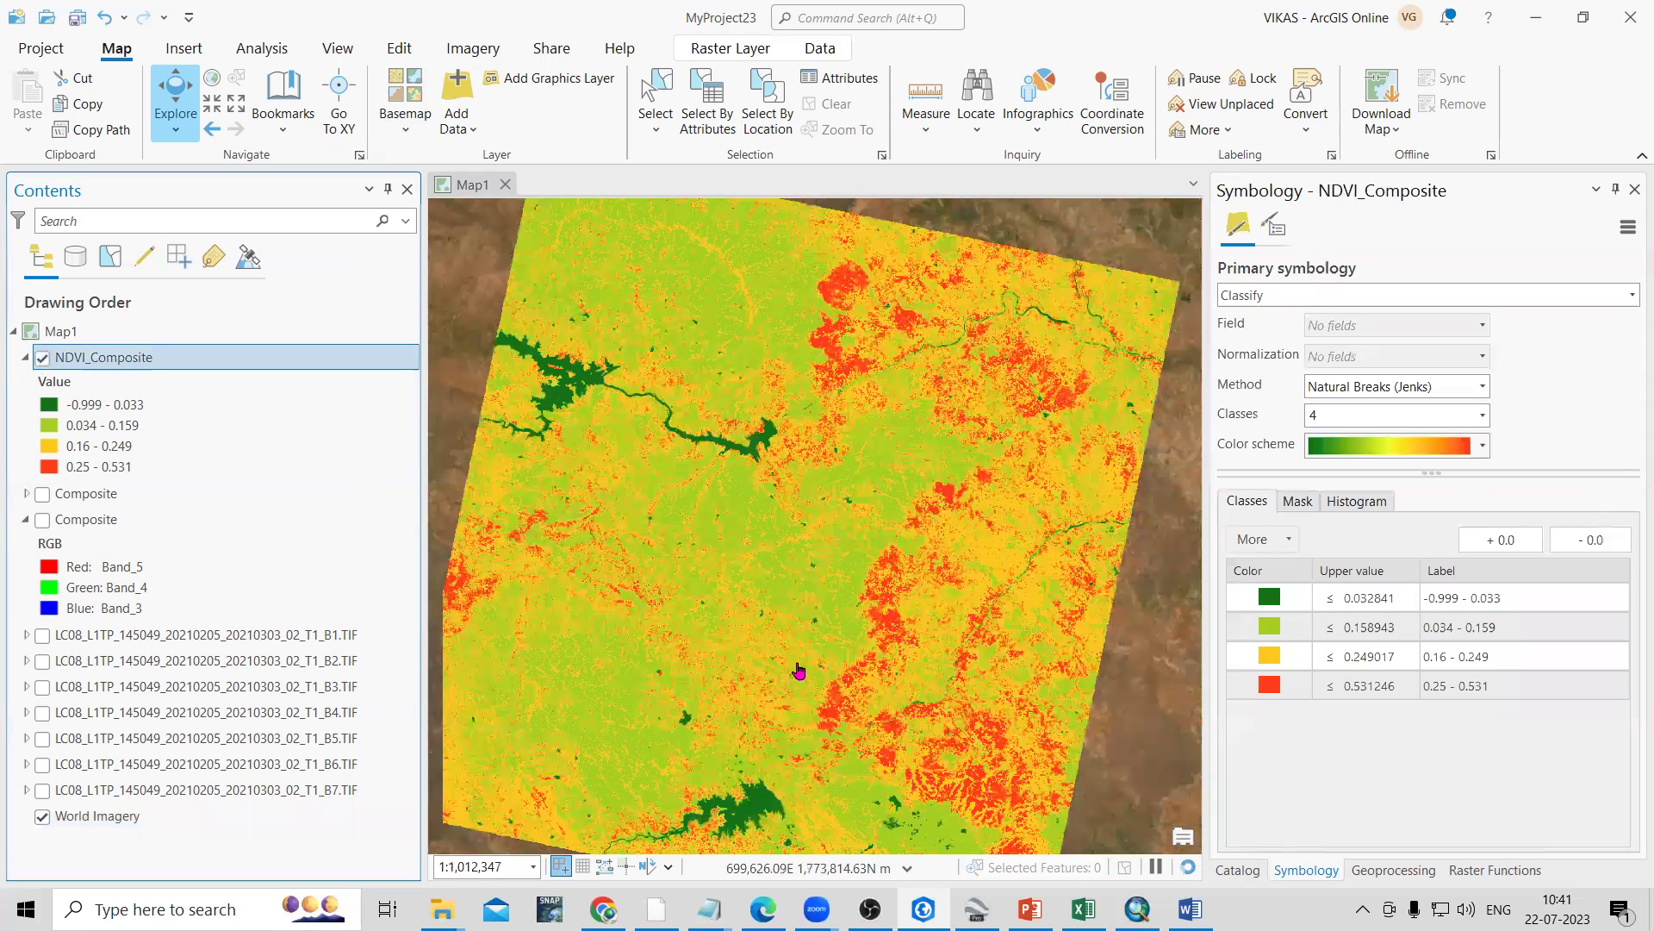
scroll(800, 670, "down", 1)
scroll(806, 660, "up", 2)
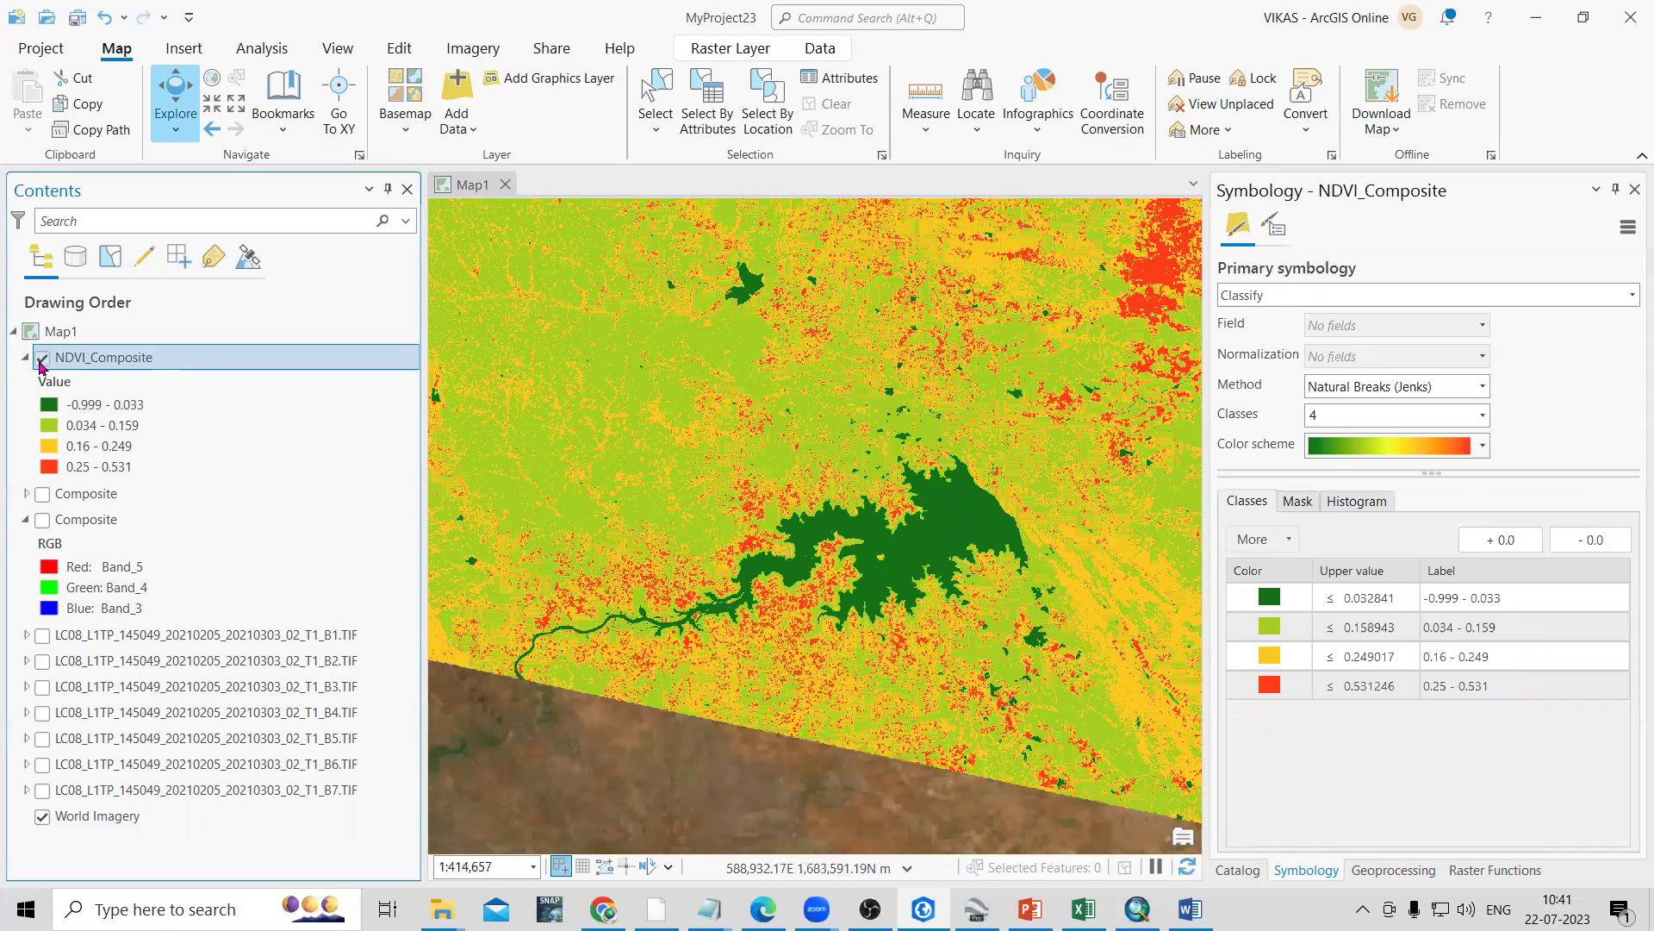
scroll(807, 661, "down", 3)
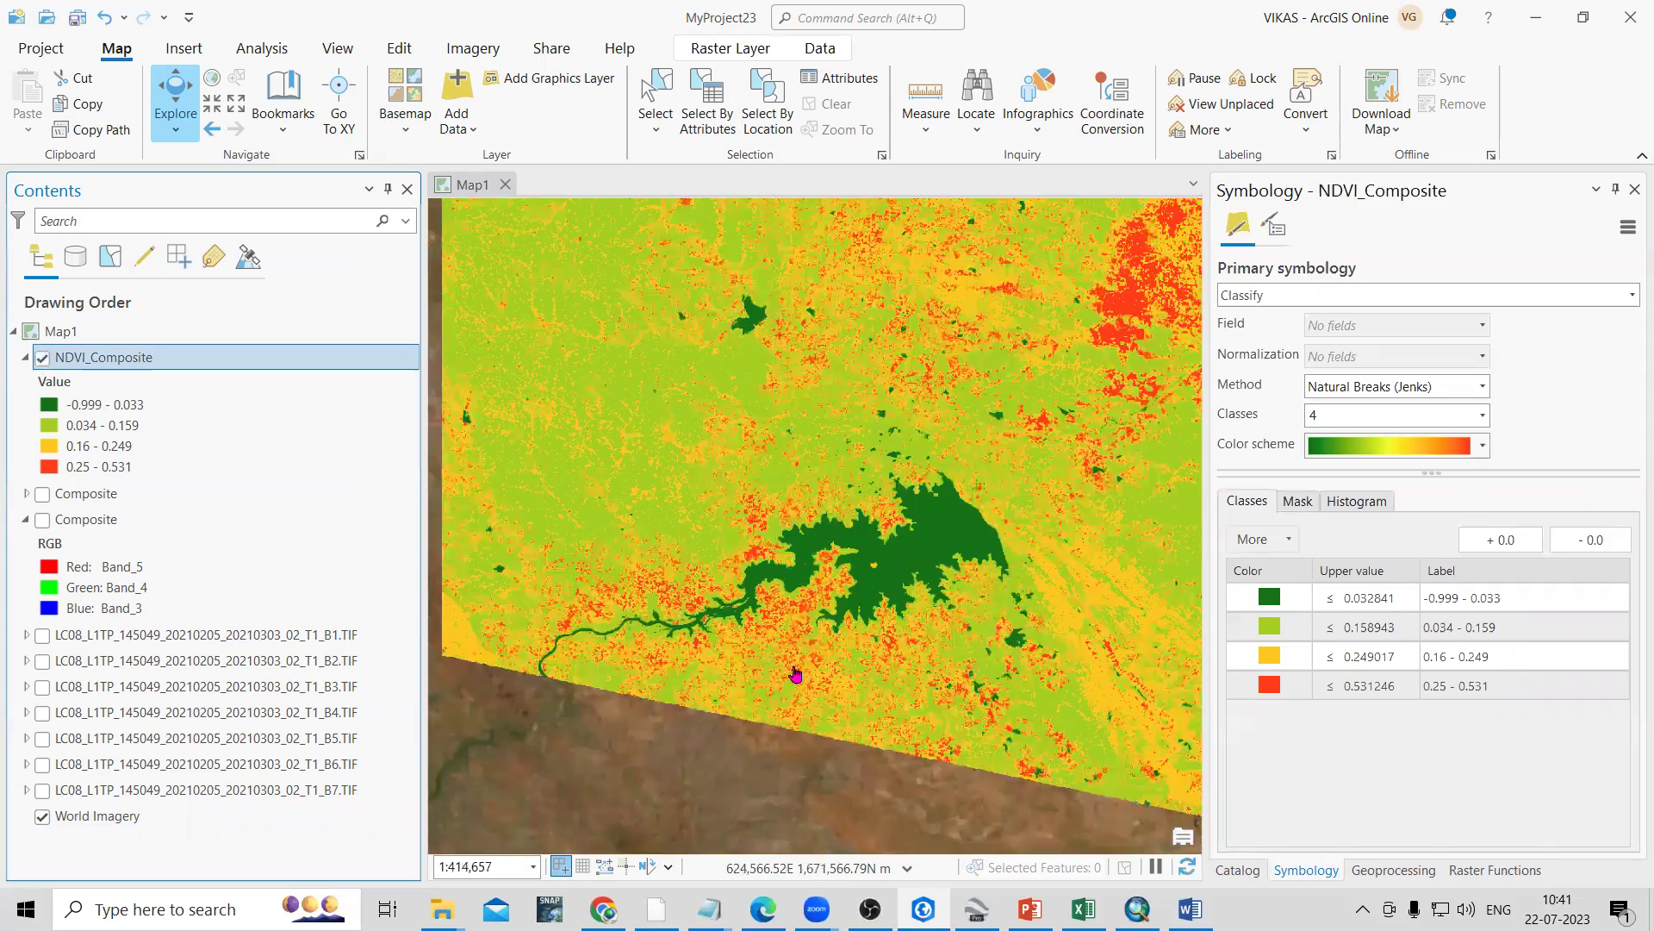
scroll(972, 529, "up", 1)
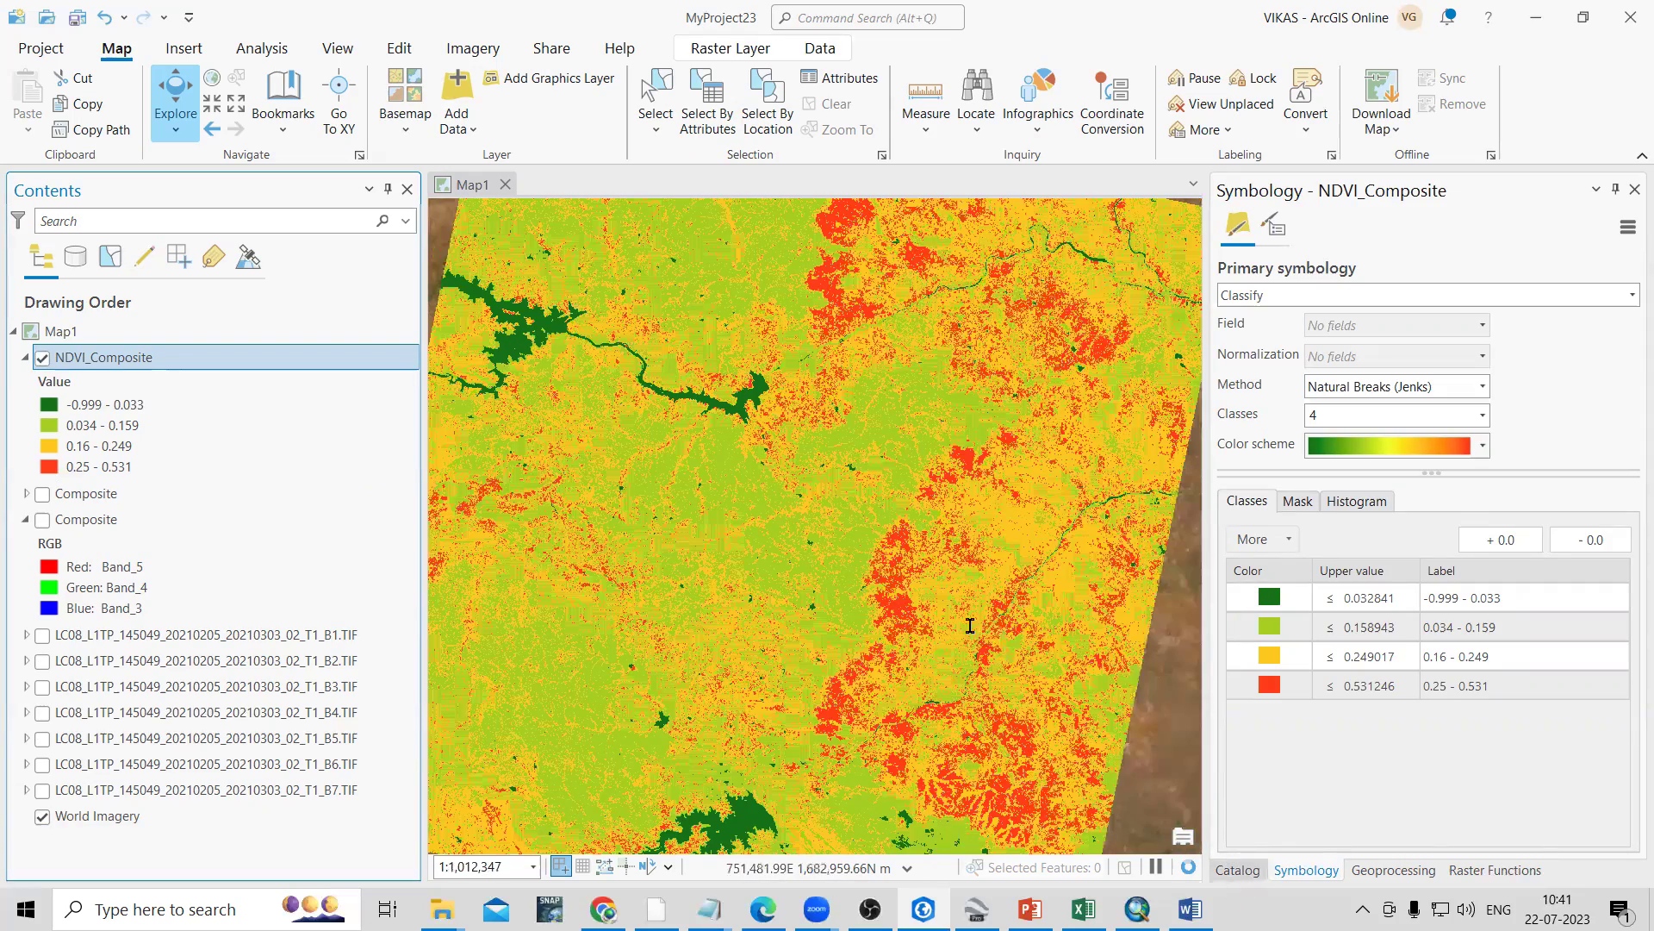
Step: Switch to the Word document and review the listed applications of NDVI, including agriculture, forestry and environmental monitoring
key("alt+Tab")
left_click_drag(568, 645, 784, 646)
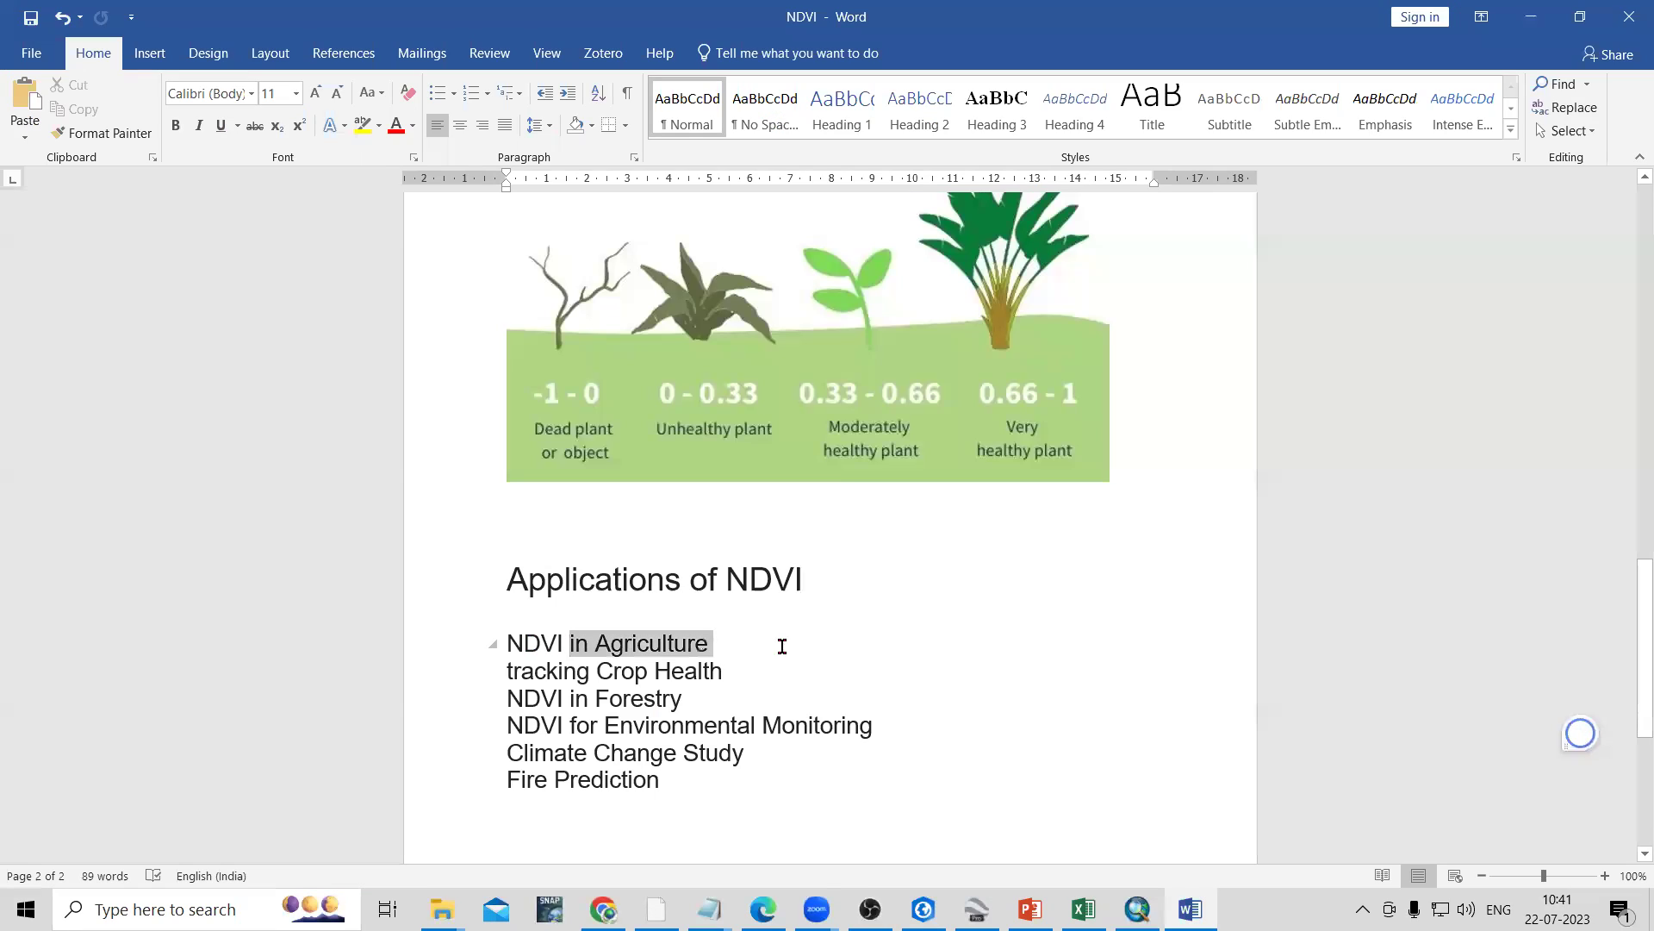
left_click(596, 648)
left_click_drag(635, 705, 739, 720)
left_click(660, 727)
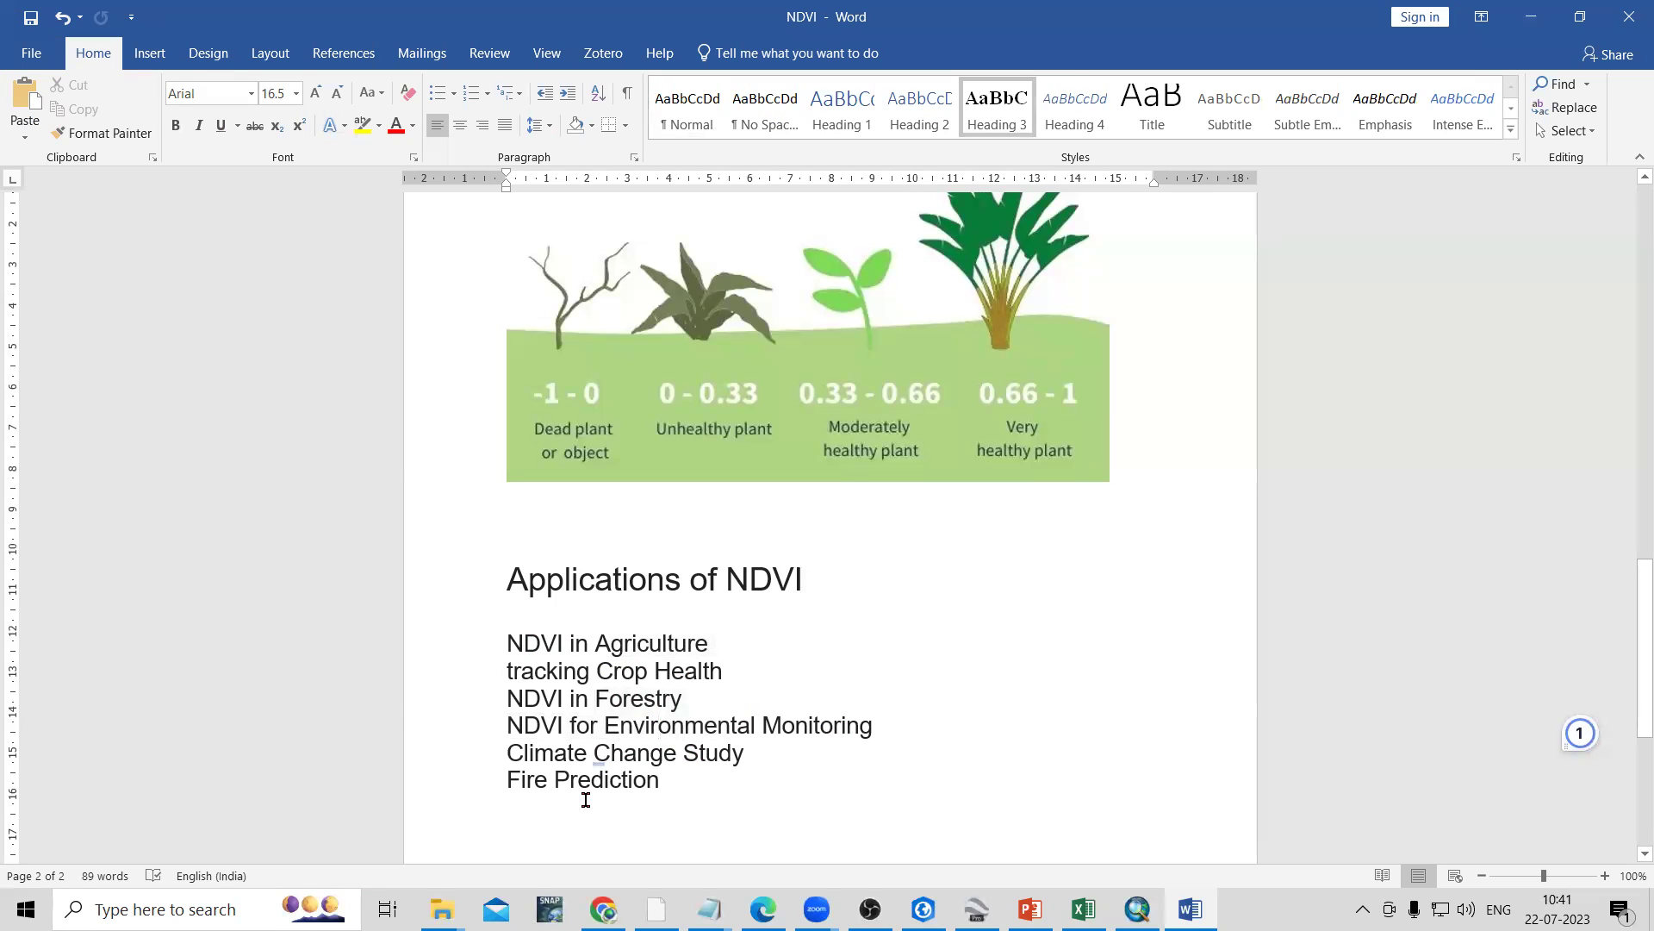
Step: Review the NDVI plant-health ranges and calculation formula in the document, and return to the classified map in ArcGIS Pro
scroll(1082, 541, "up", 12)
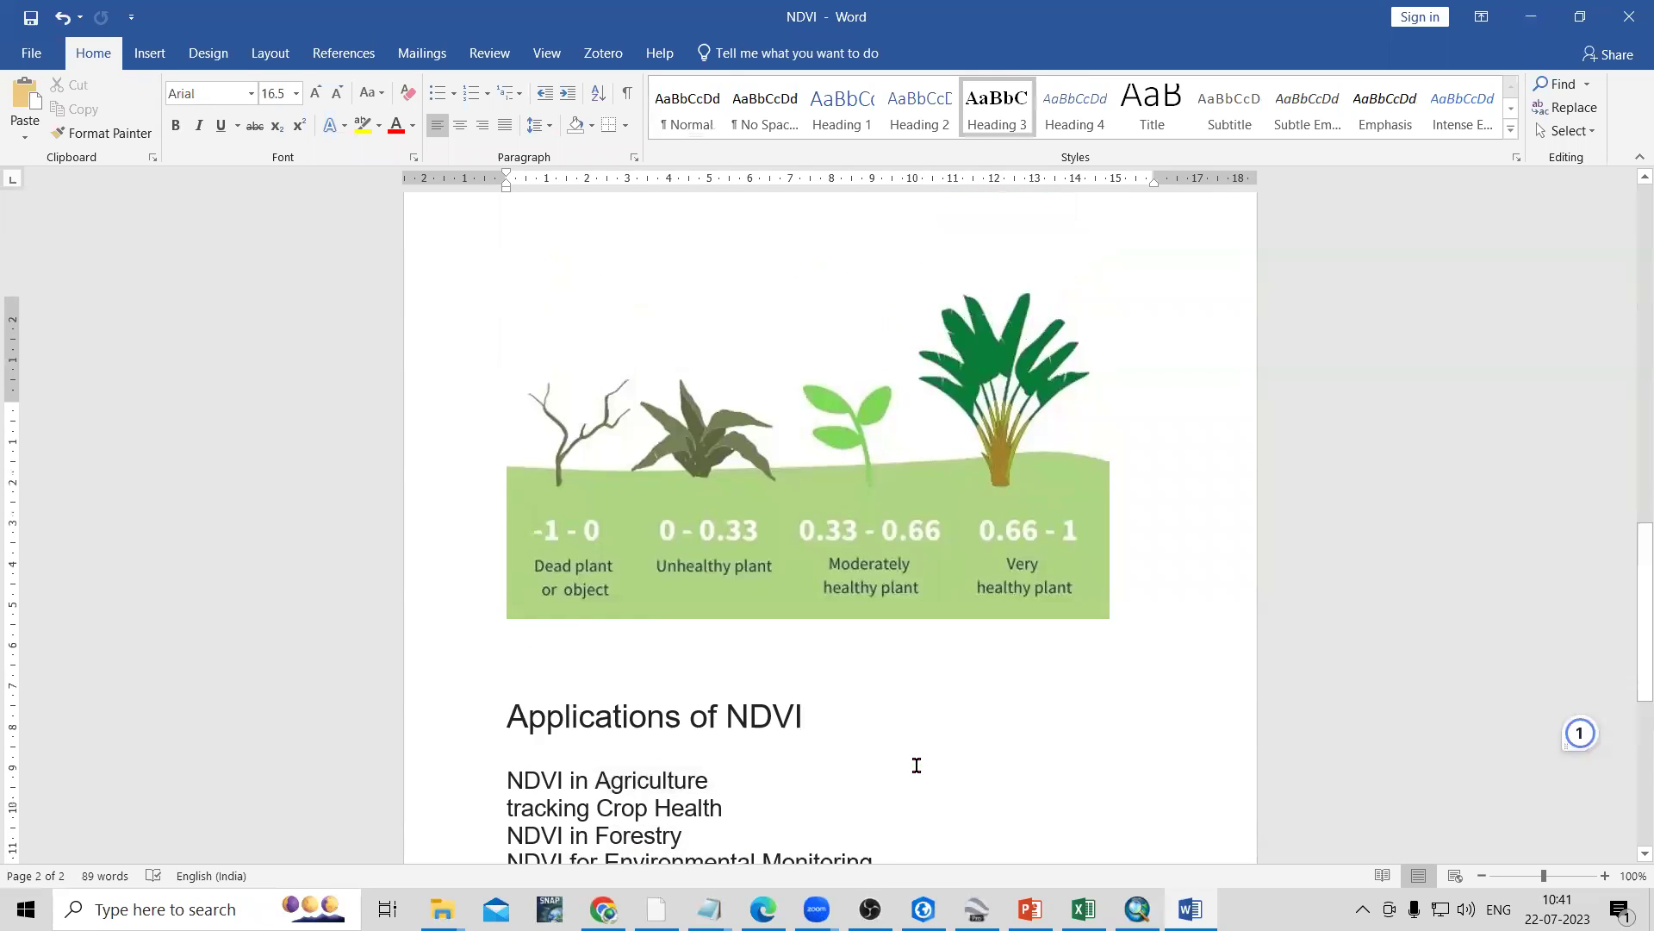
scroll(909, 731, "up", 1)
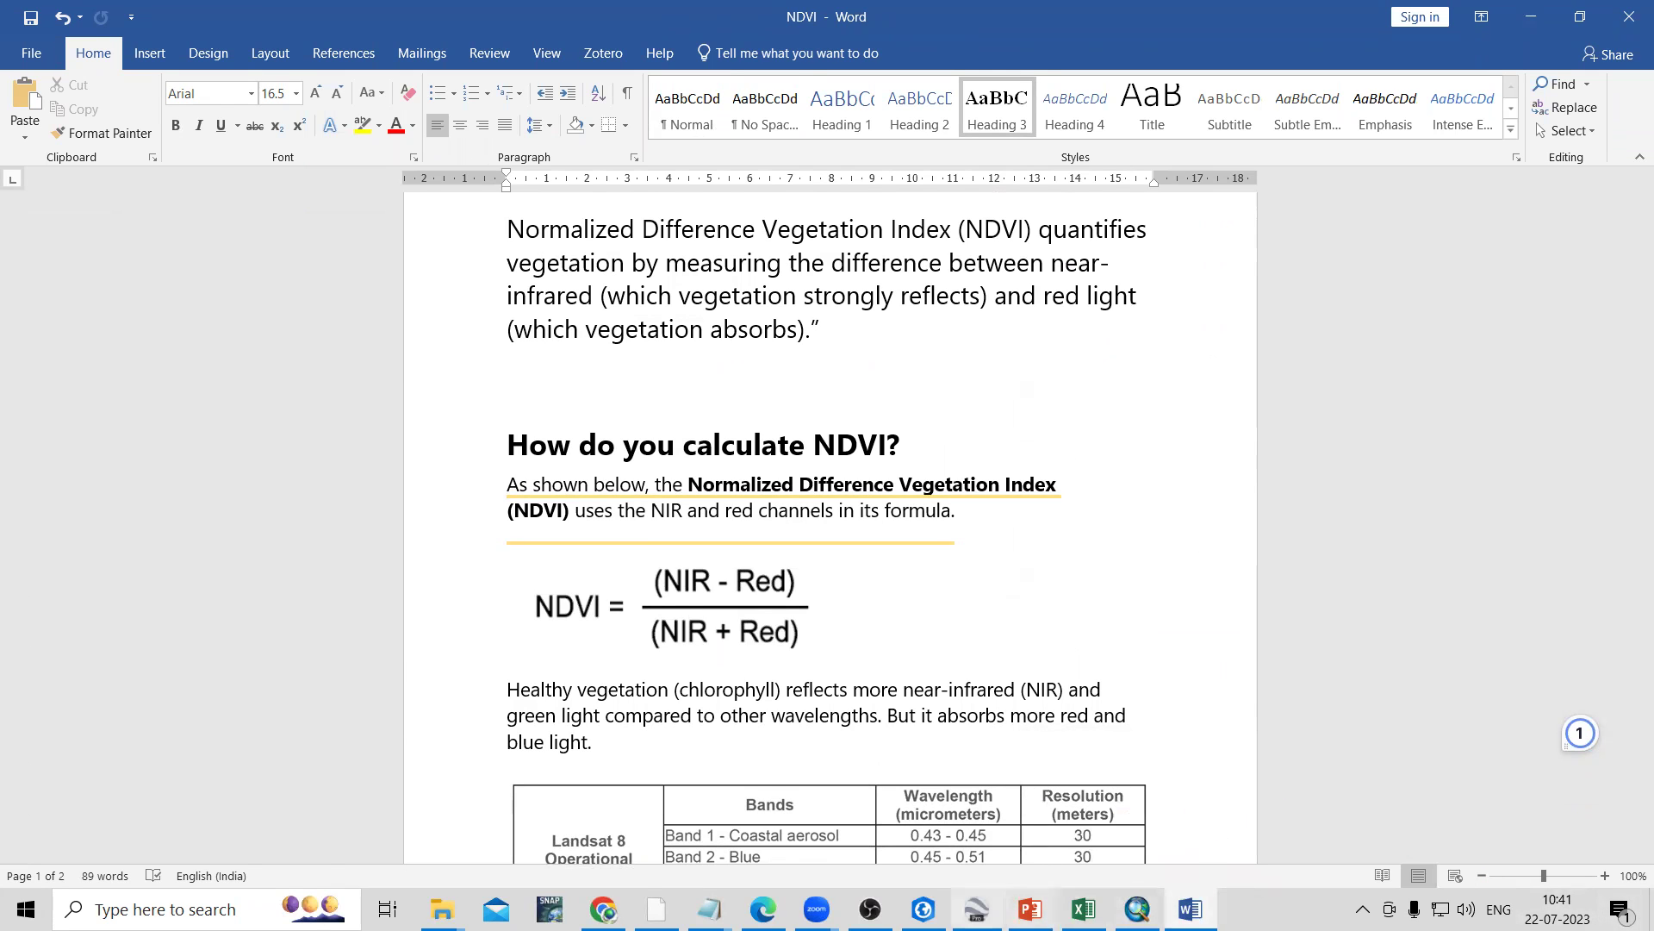
left_click(924, 909)
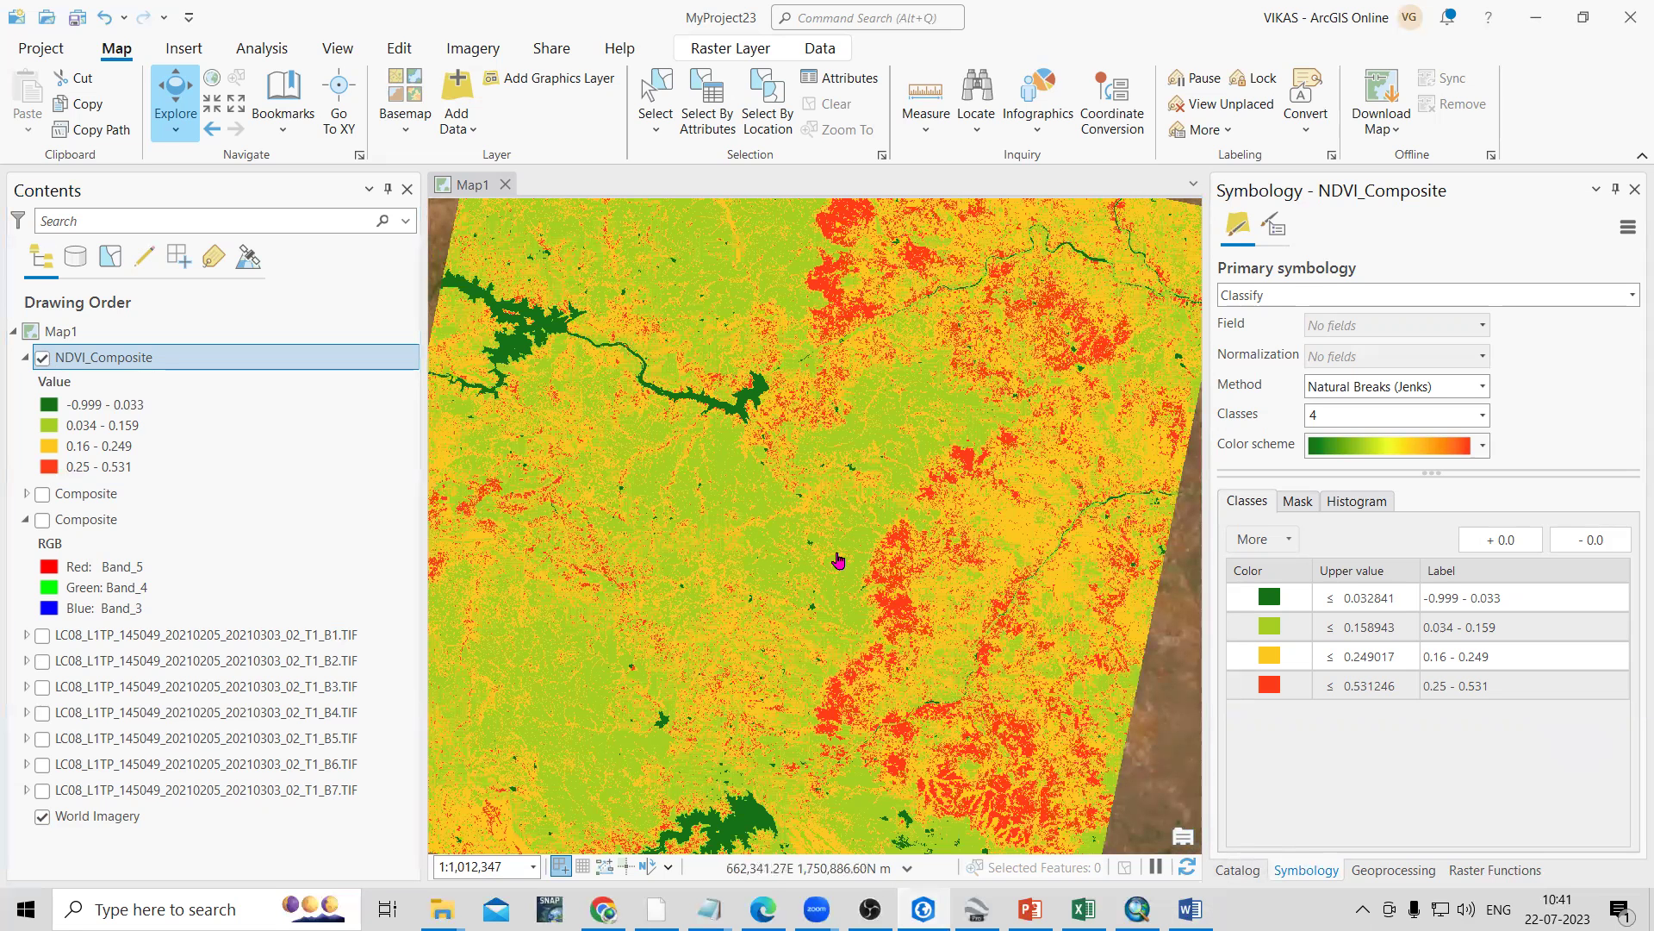
scroll(838, 560, "down", 1)
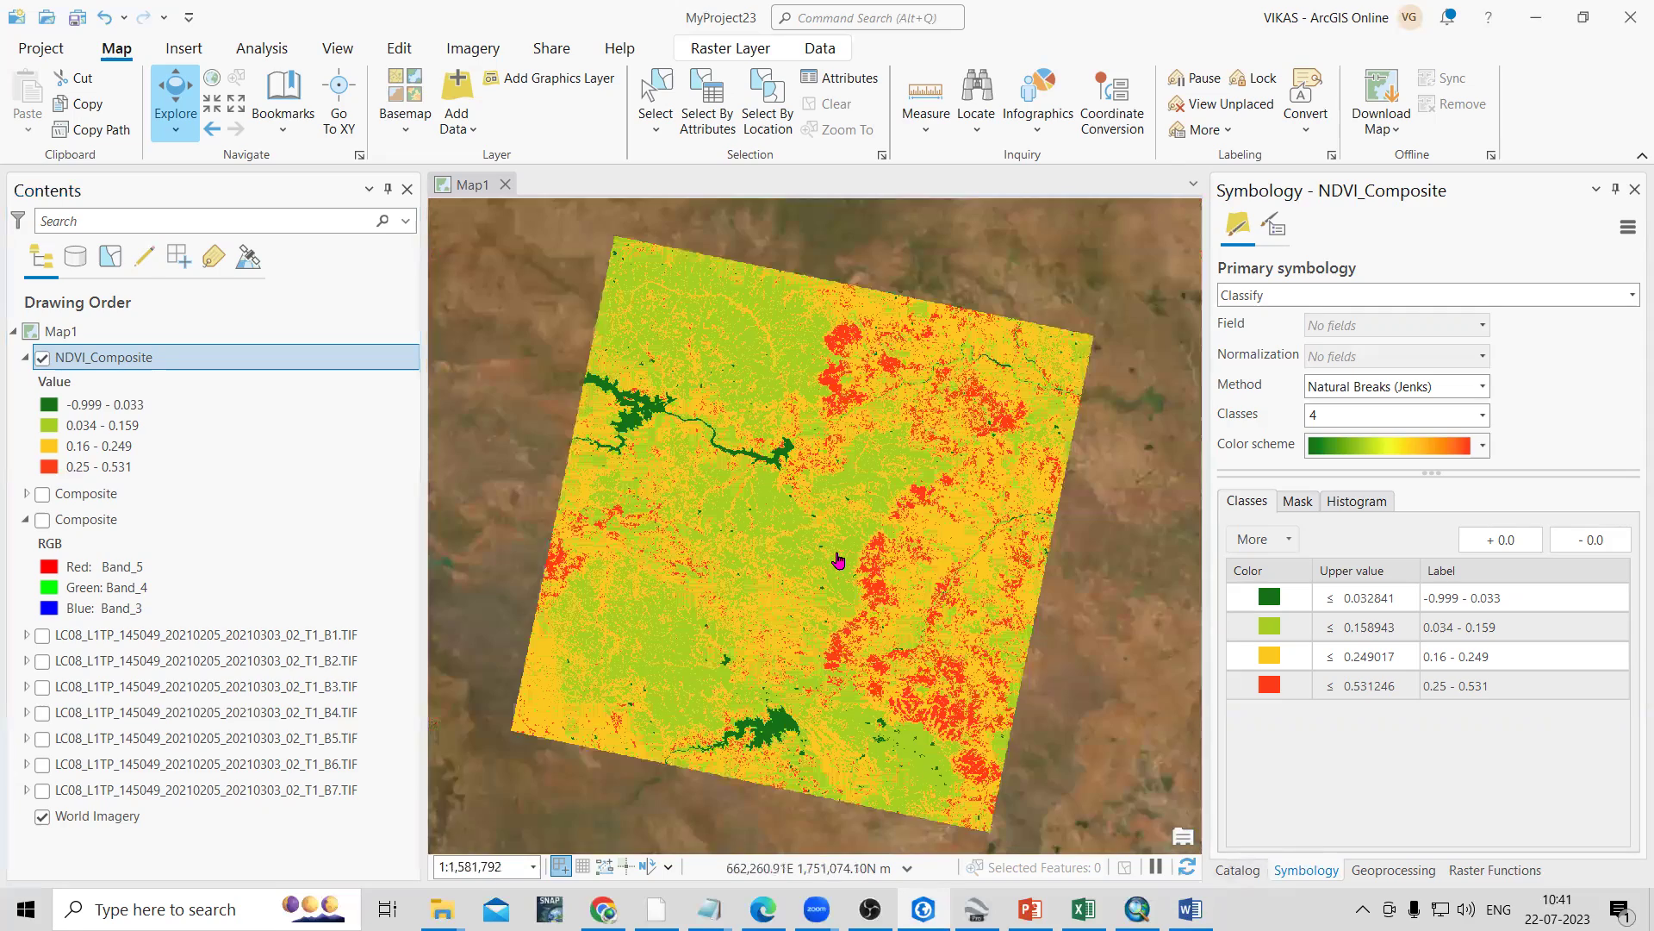
scroll(839, 560, "up", 1)
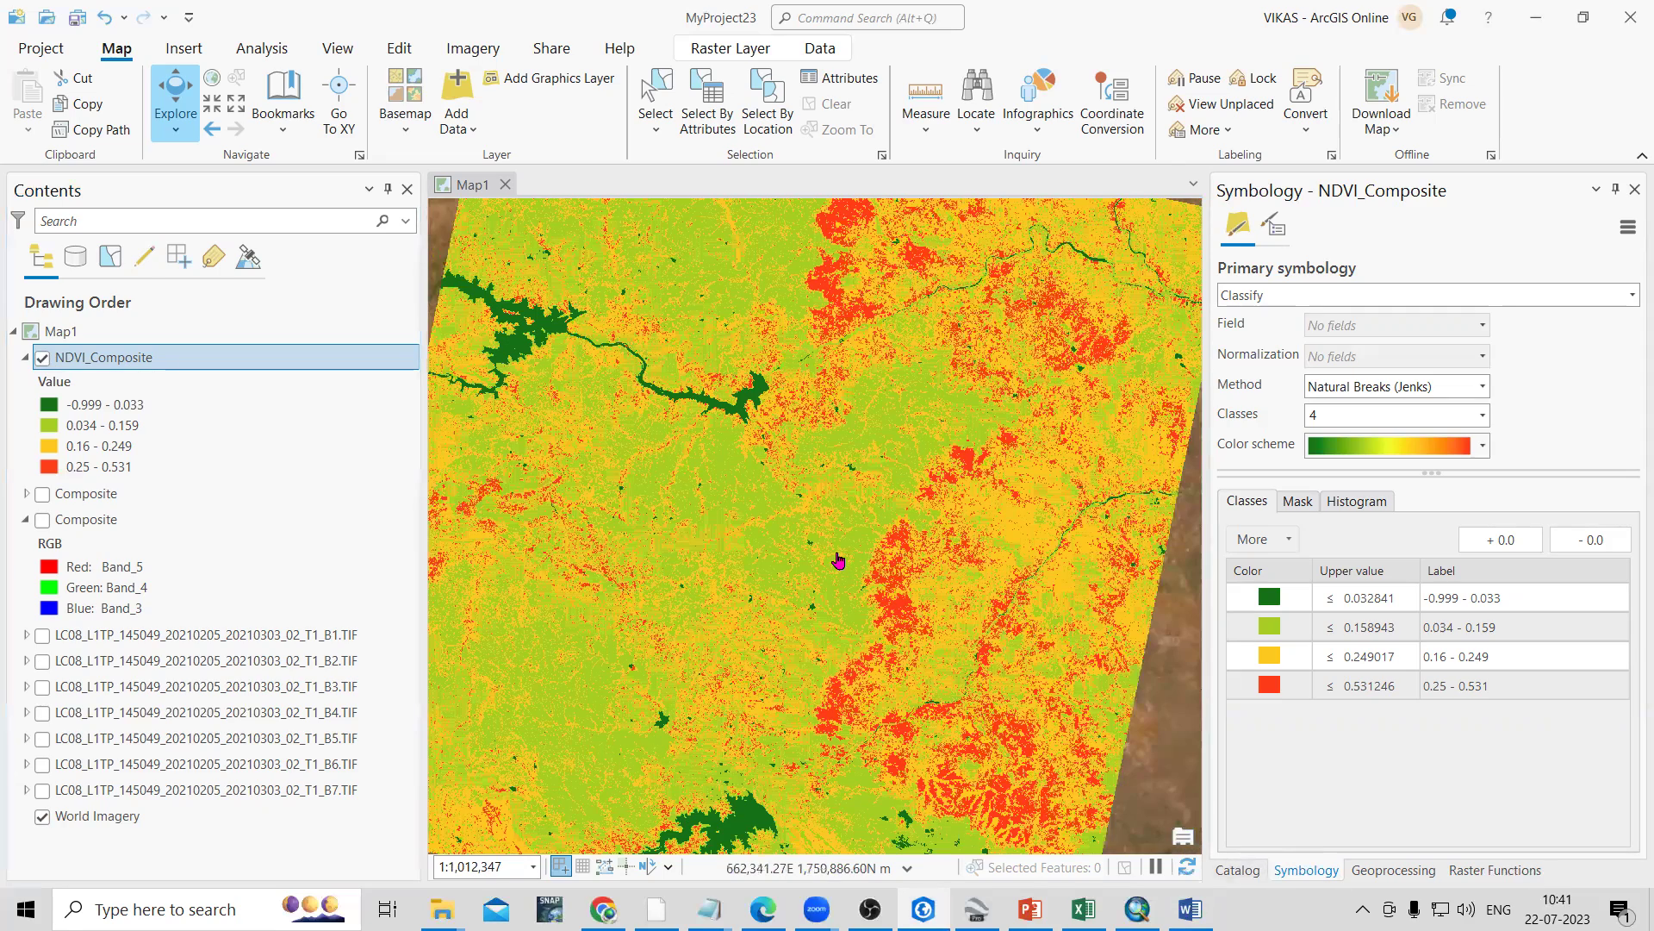